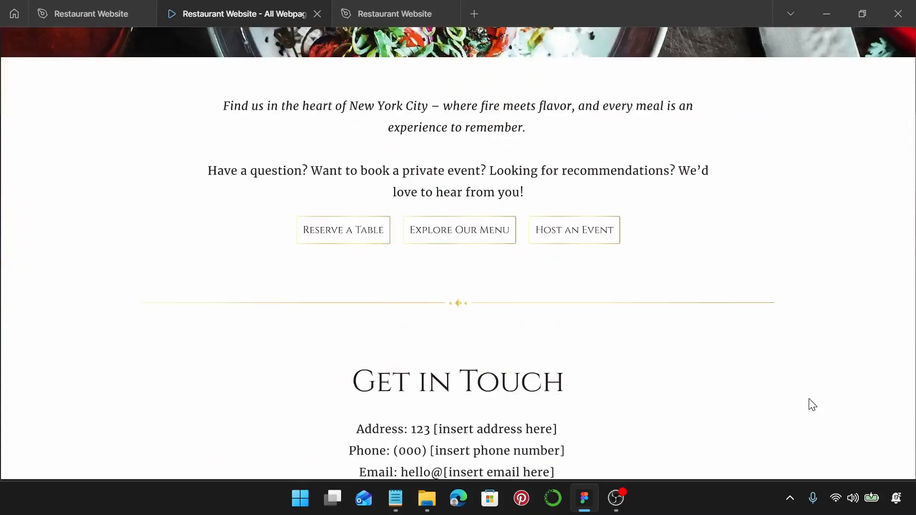
# Step: Review the finished Contact Us page in the prototype and in the All Webpages design, including its hero and contact sections
pyautogui.scroll(-8, 811, 404)
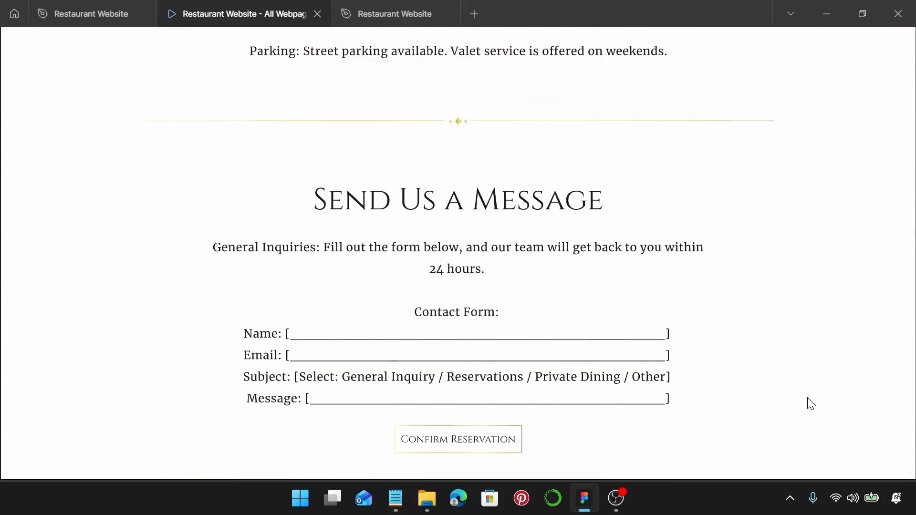
pyautogui.scroll(20, 807, 403)
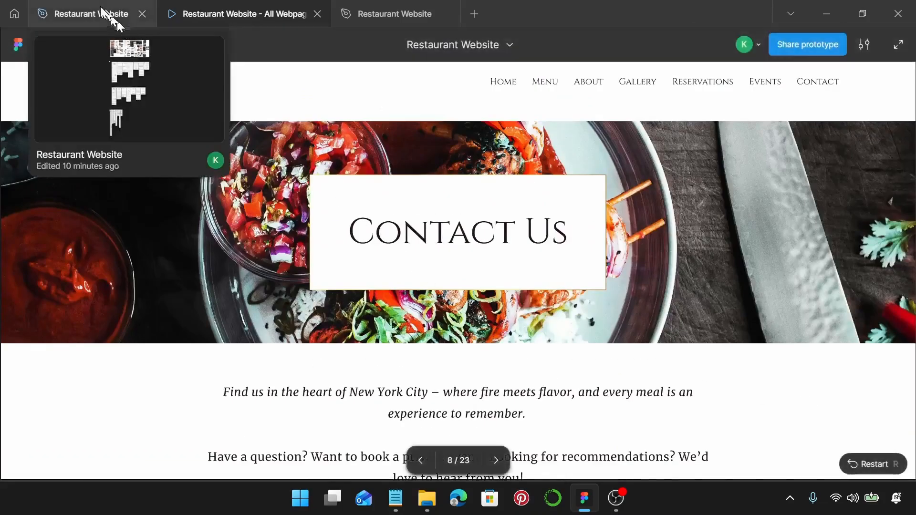
pyautogui.click(102, 13)
pyautogui.scroll(8, 732, 221)
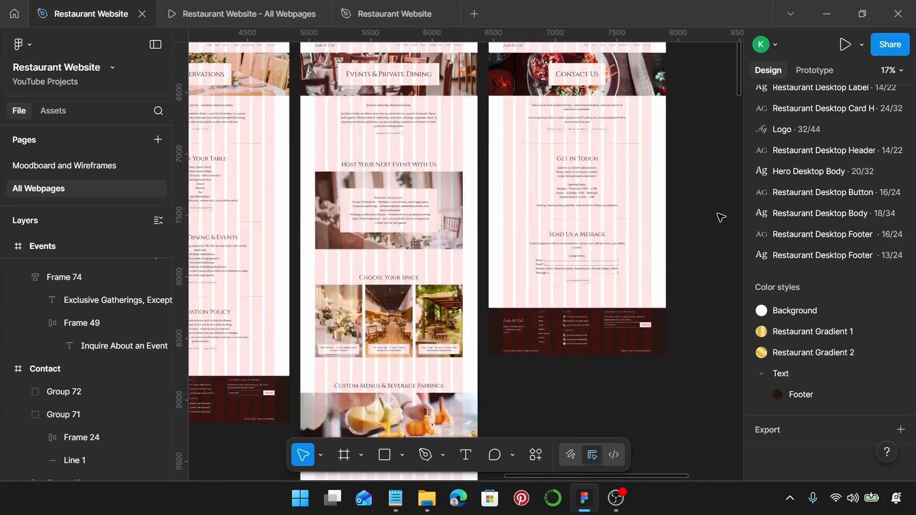
pyautogui.scroll(-1, 643, 225)
pyautogui.scroll(-3, 642, 224)
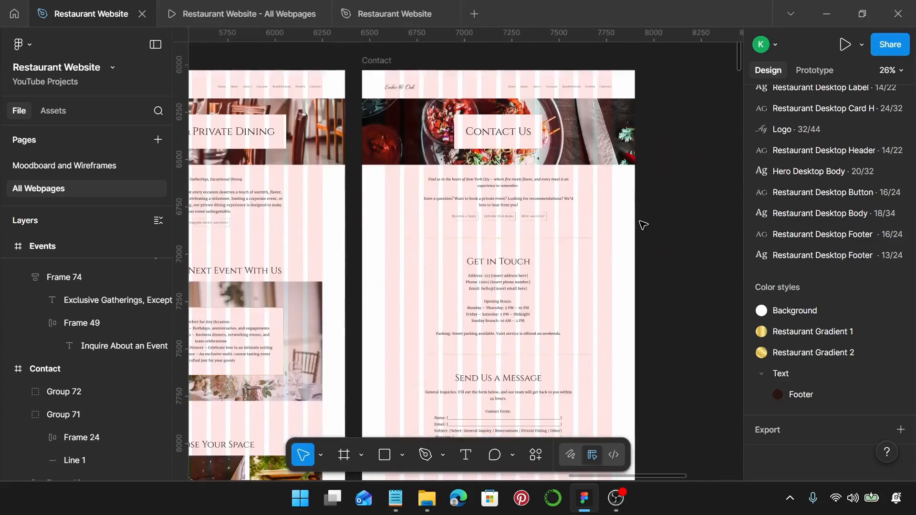
pyautogui.scroll(5, 668, 212)
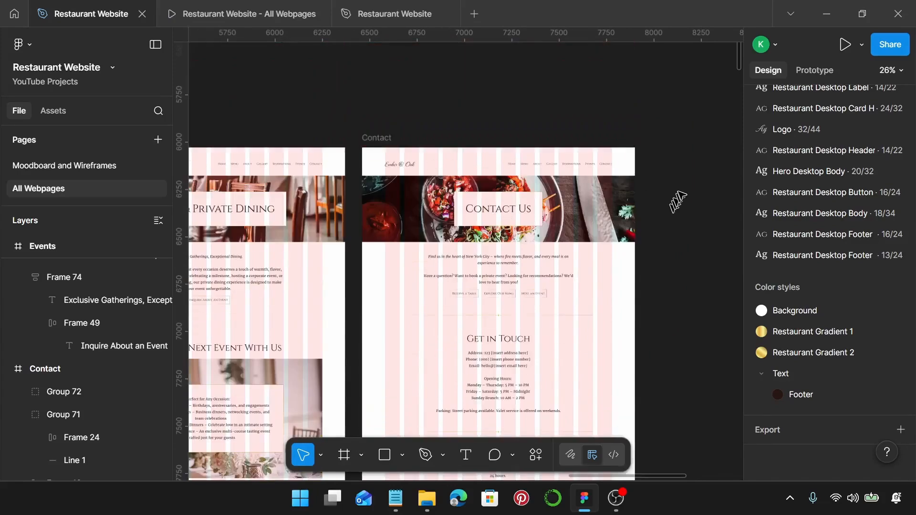
pyautogui.scroll(-3, 681, 196)
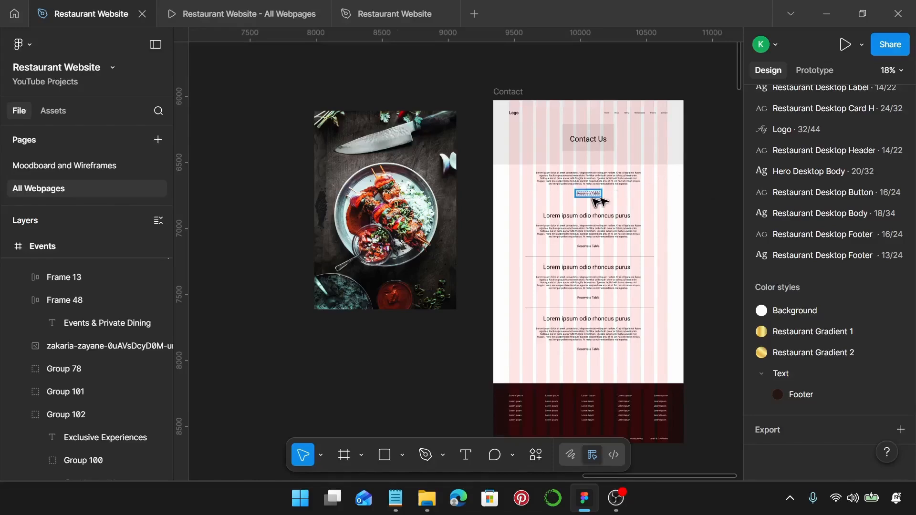
# Step: Copy the navigation bar, hero image and title box from the Events page for use on the Contact wireframe
pyautogui.scroll(-5, 592, 200)
pyautogui.scroll(5, 280, 136)
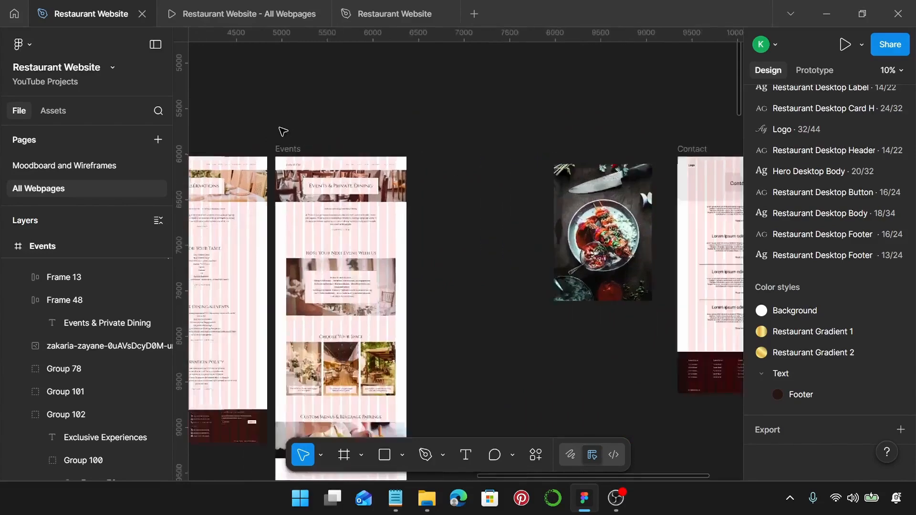
pyautogui.moveTo(269, 147); pyautogui.dragTo(508, 254)
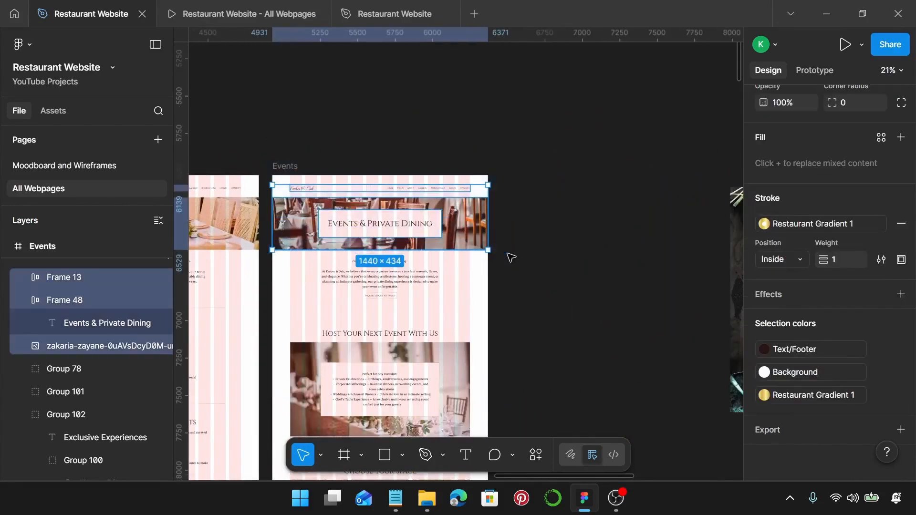
pyautogui.hscroll(5, 510, 256)
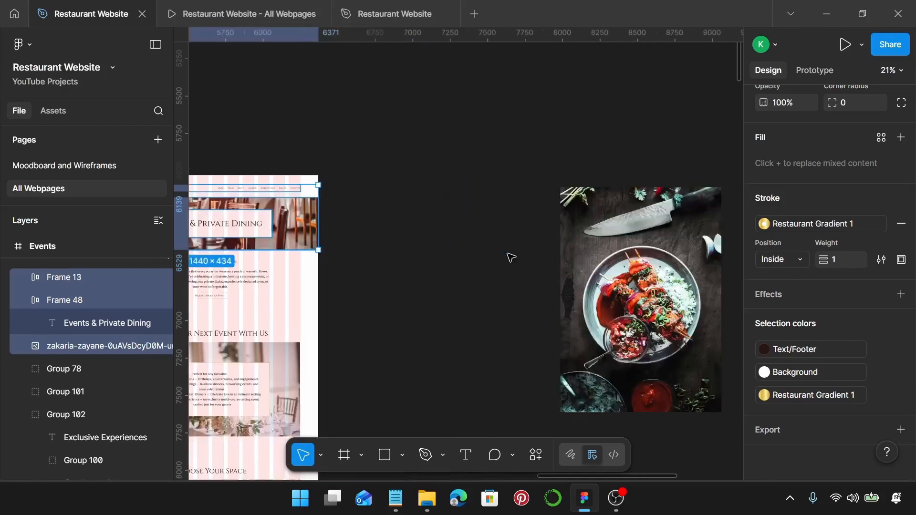
pyautogui.scroll(-3, 510, 257)
pyautogui.hscroll(5, 509, 256)
pyautogui.scroll(3, 492, 248)
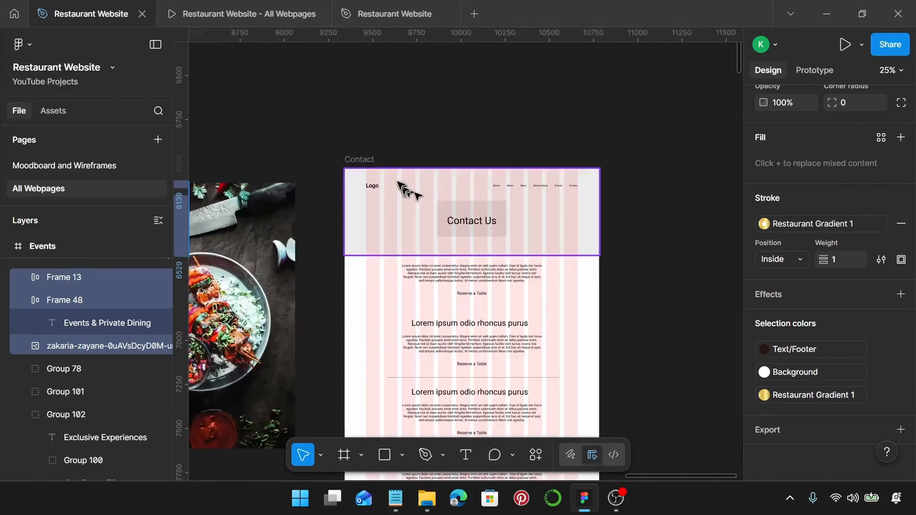
# Step: Delete the placeholder navigation, grey hero block and title from the Contact wireframe
pyautogui.click(363, 160)
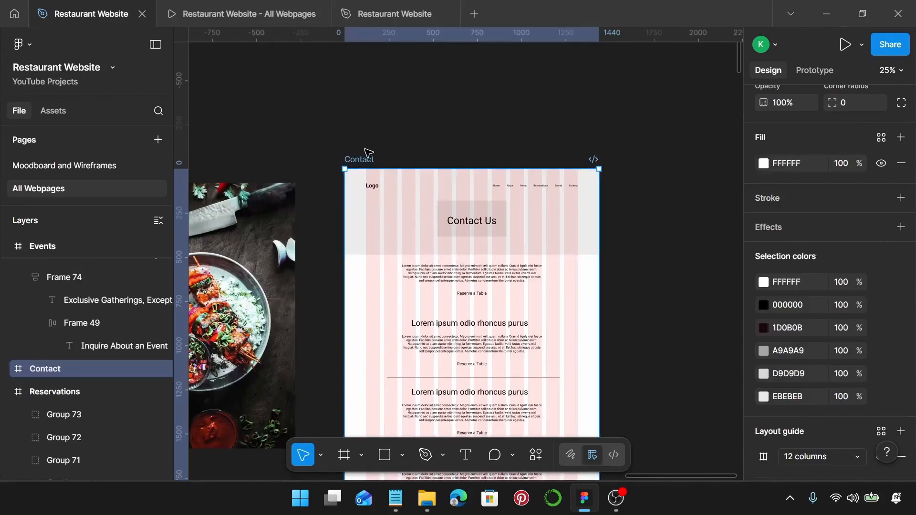
pyautogui.moveTo(342, 145); pyautogui.dragTo(616, 264)
pyautogui.press('Delete')
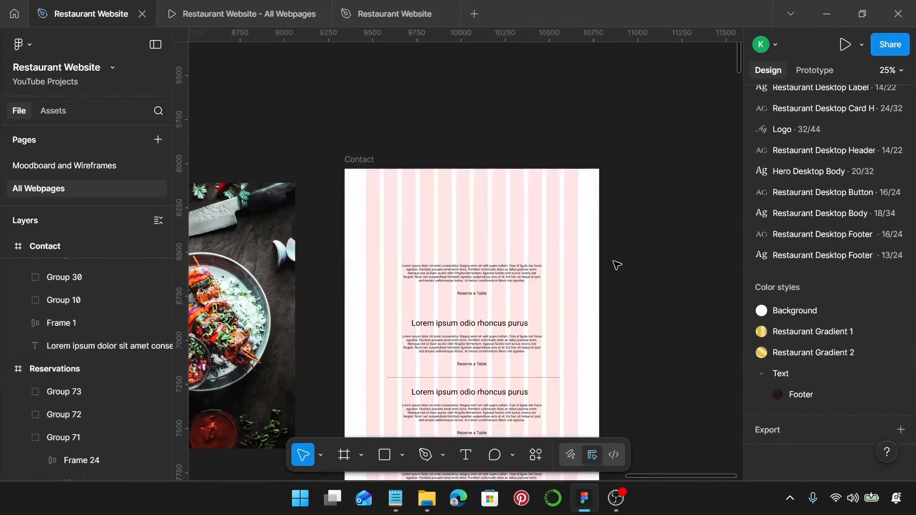
# Step: Paste the copied Events navigation bar and hero section into the Contact frame
pyautogui.scroll(1, 481, 236)
pyautogui.click(355, 154)
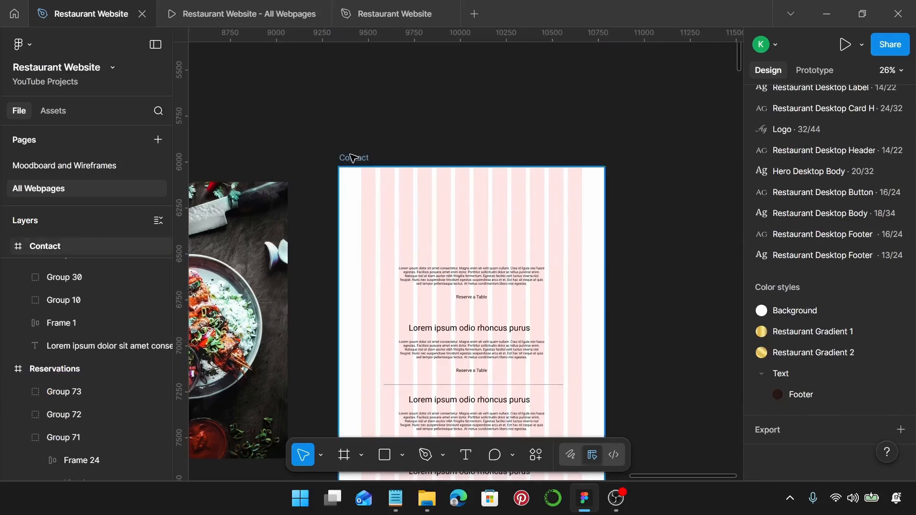
pyautogui.click(353, 157)
pyautogui.hotkey('ctrl', 'z')
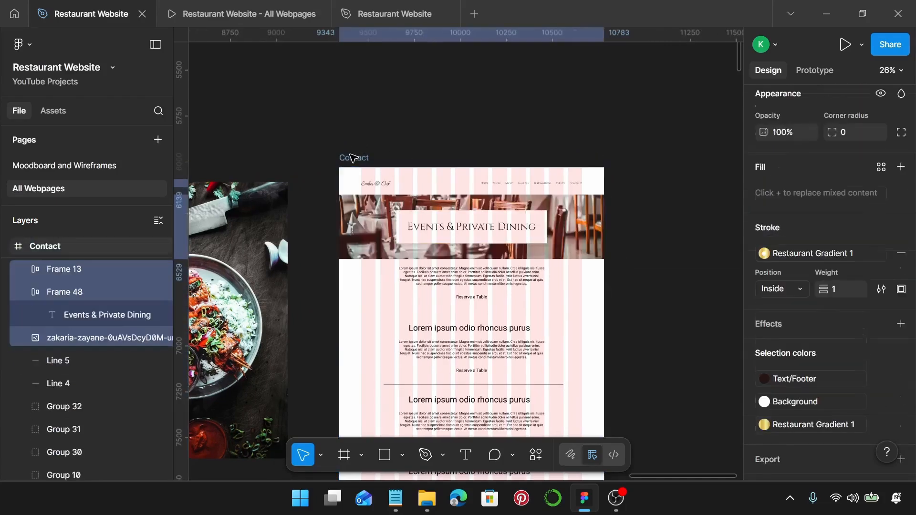
# Step: Replace the hero heading in the Contact frame with "Contact Us" from the Notepad copy
pyautogui.scroll(5, 490, 230)
pyautogui.click(491, 229)
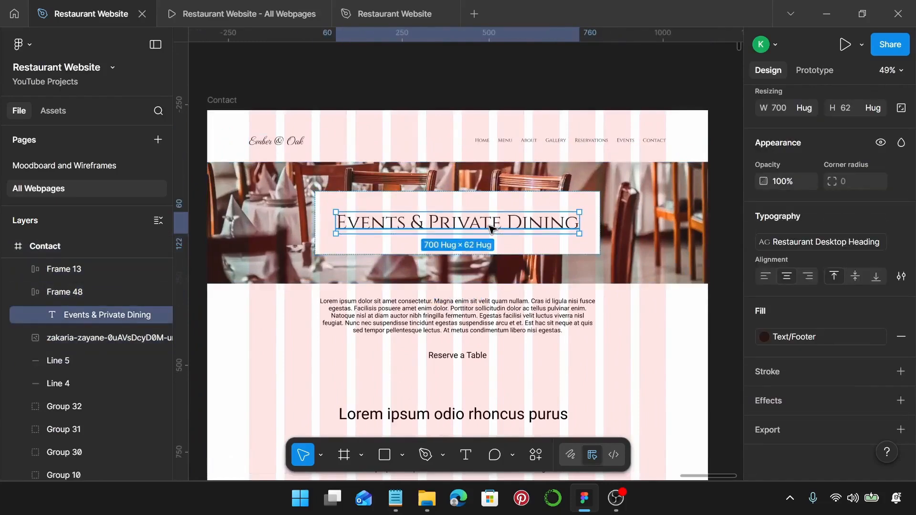
pyautogui.click(396, 499)
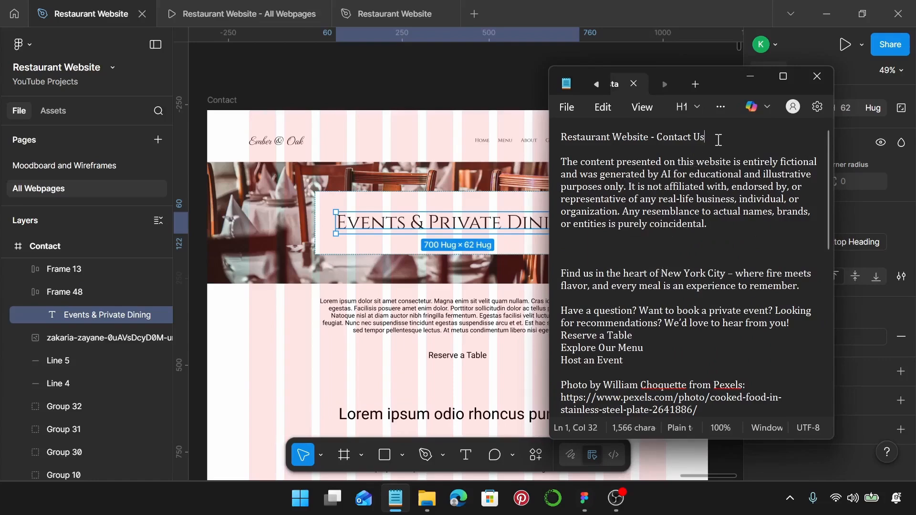
pyautogui.moveTo(705, 137); pyautogui.dragTo(663, 139)
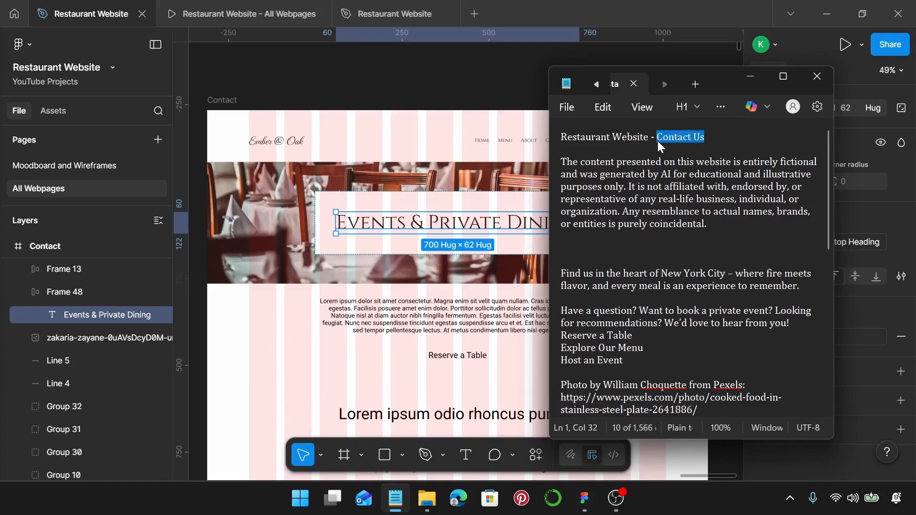
pyautogui.doubleClick(478, 219)
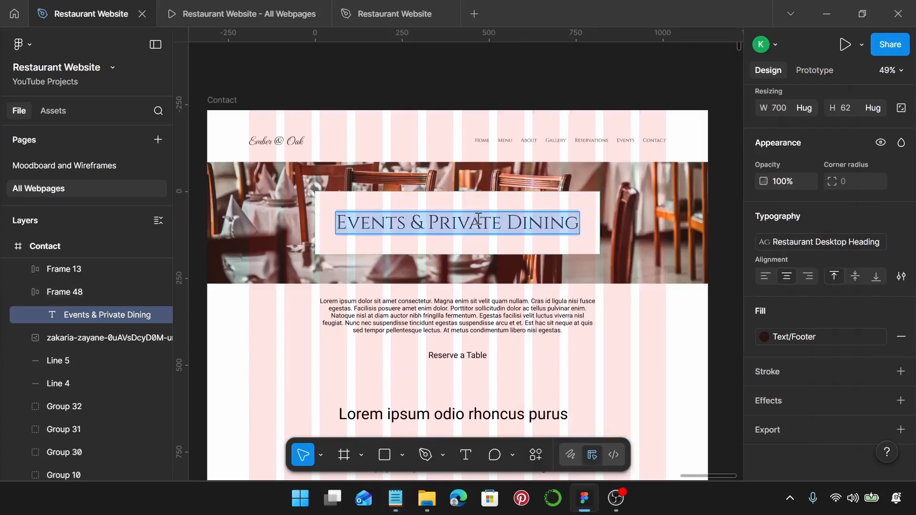
pyautogui.write('Contact Us')
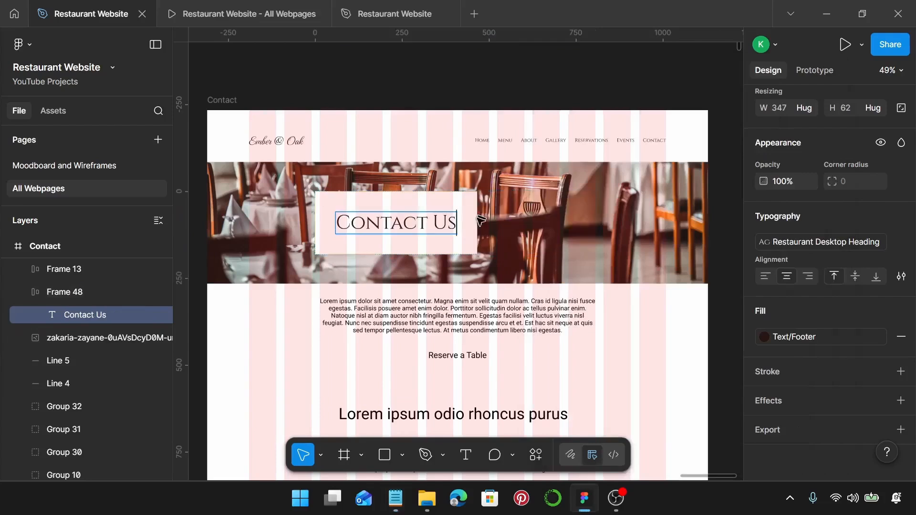
# Step: Center the Contact Us title box horizontally over the hero image
pyautogui.click(402, 195)
pyautogui.click(381, 199)
pyautogui.click(381, 199)
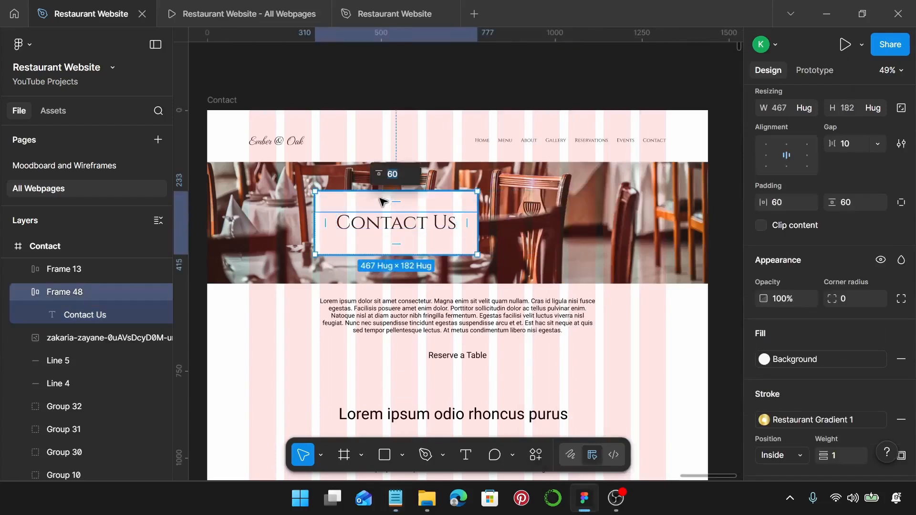
pyautogui.moveTo(385, 217); pyautogui.dragTo(440, 225)
# Step: Apply the Restaurant Desktop Body 18/34 text style to the placeholder paragraph beneath the hero
pyautogui.scroll(-4, 439, 222)
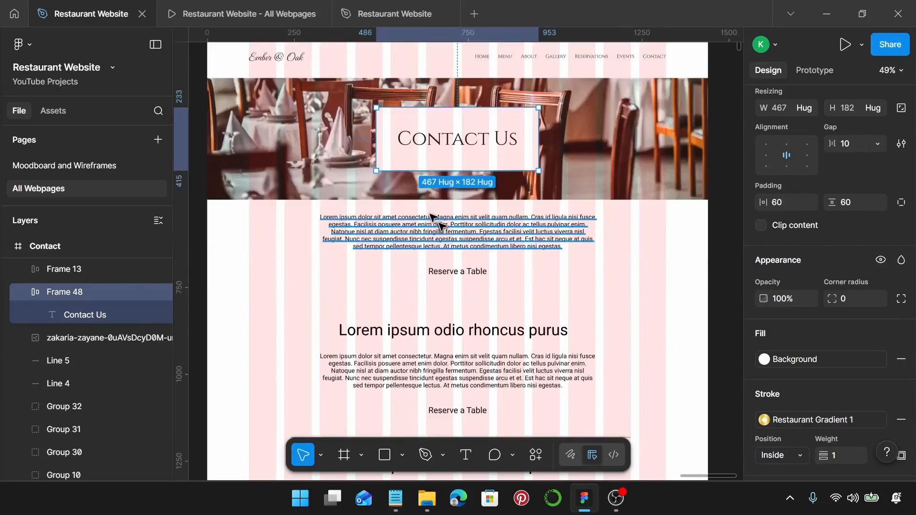
pyautogui.click(486, 203)
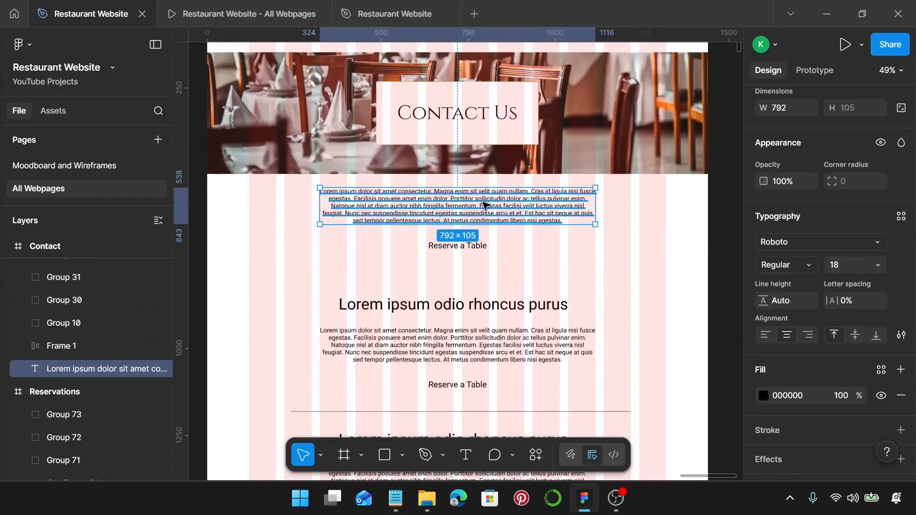
pyautogui.click(902, 217)
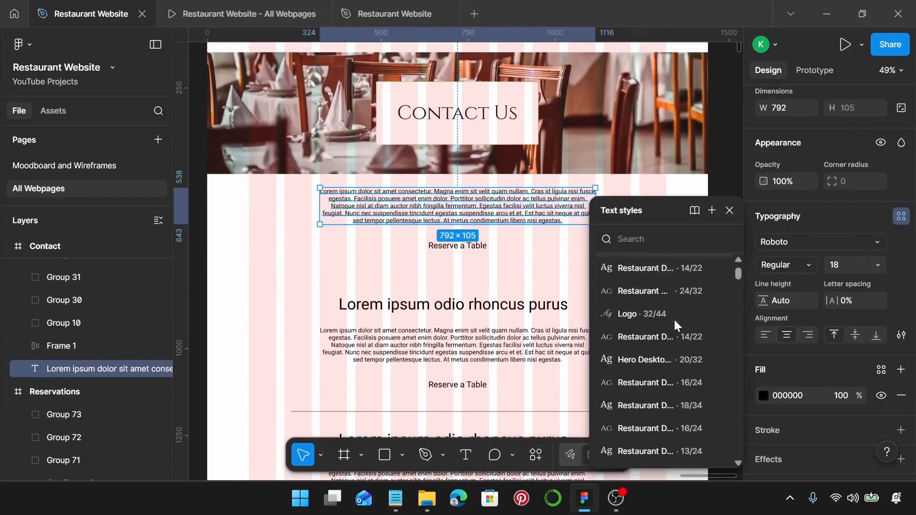
pyautogui.scroll(-3, 646, 356)
pyautogui.scroll(2, 668, 299)
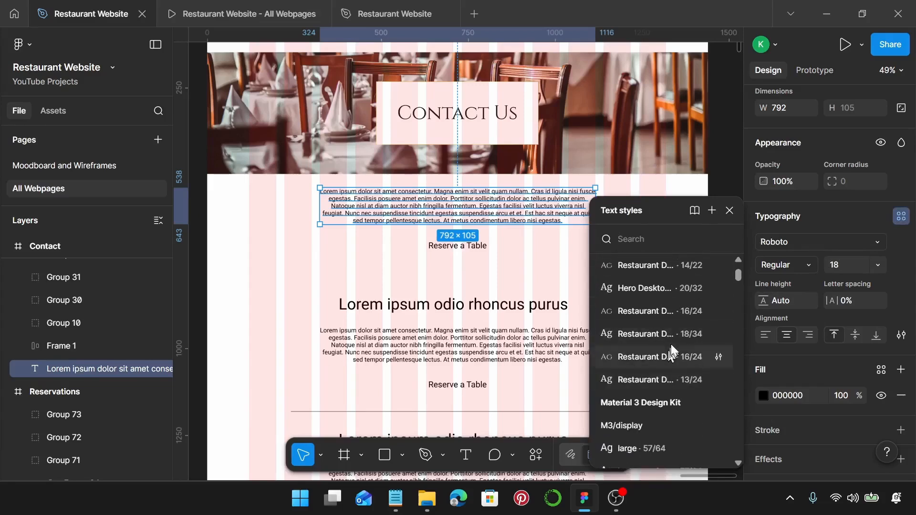
pyautogui.click(677, 329)
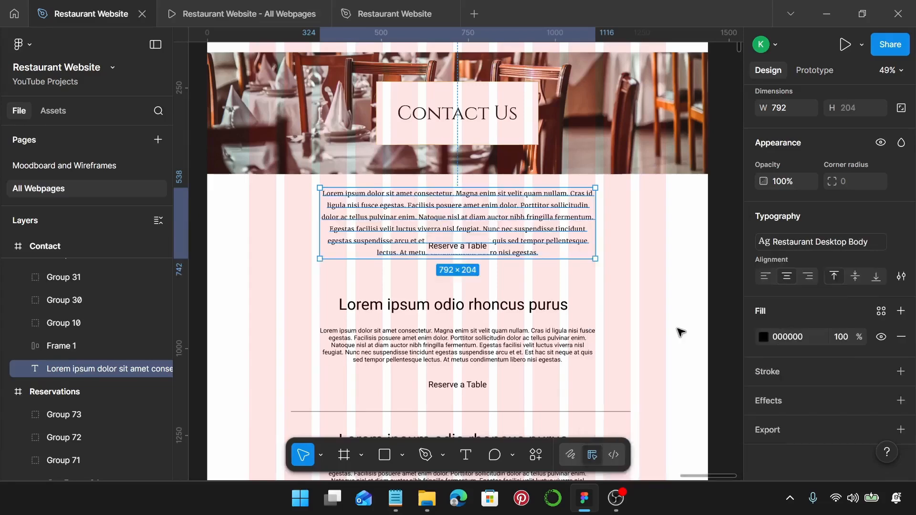
# Step: Move the overlapping Reserve a Table button down so it sits beneath the intro paragraph
pyautogui.scroll(3, 459, 267)
pyautogui.click(460, 221)
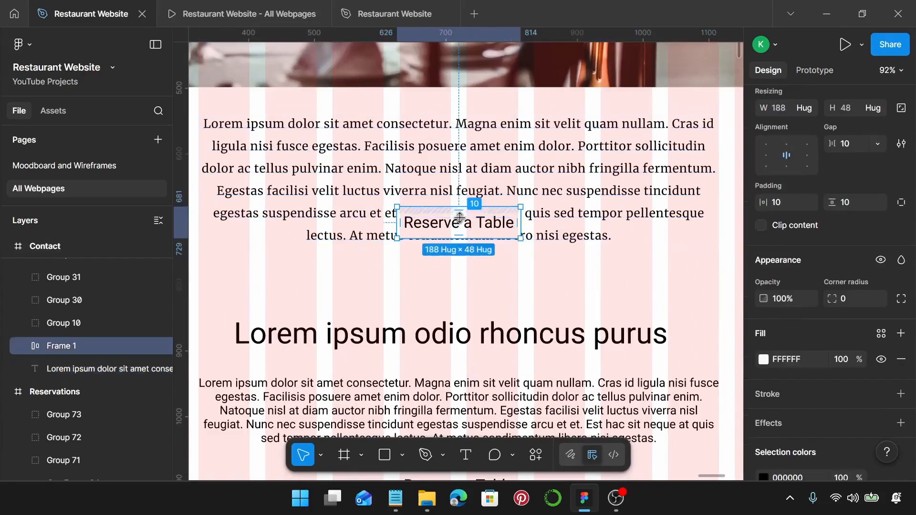
pyautogui.moveTo(446, 217); pyautogui.dragTo(456, 296)
# Step: Extend the Contact frame downward to a height of about 3441 px
pyautogui.scroll(-1, 456, 296)
pyautogui.scroll(-5, 457, 296)
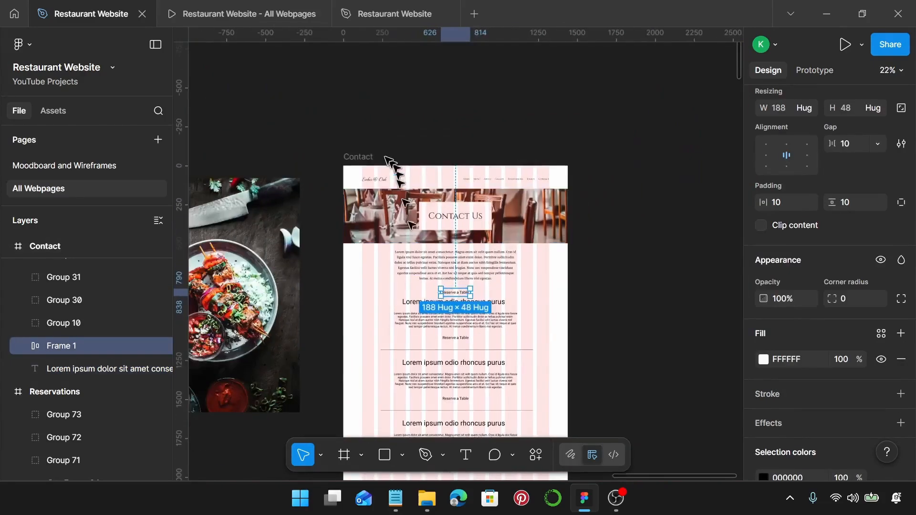
pyautogui.click(359, 154)
pyautogui.scroll(-5, 439, 187)
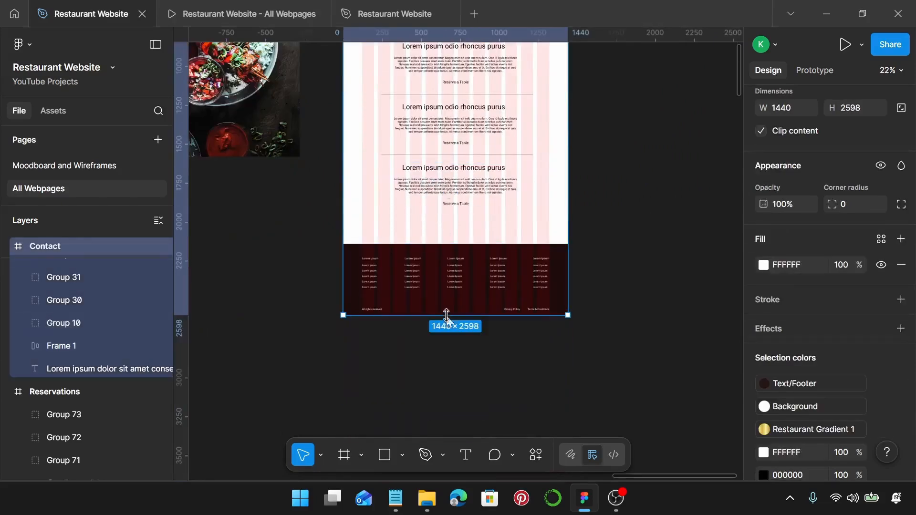
pyautogui.moveTo(445, 313); pyautogui.dragTo(454, 448)
pyautogui.scroll(2, 453, 377)
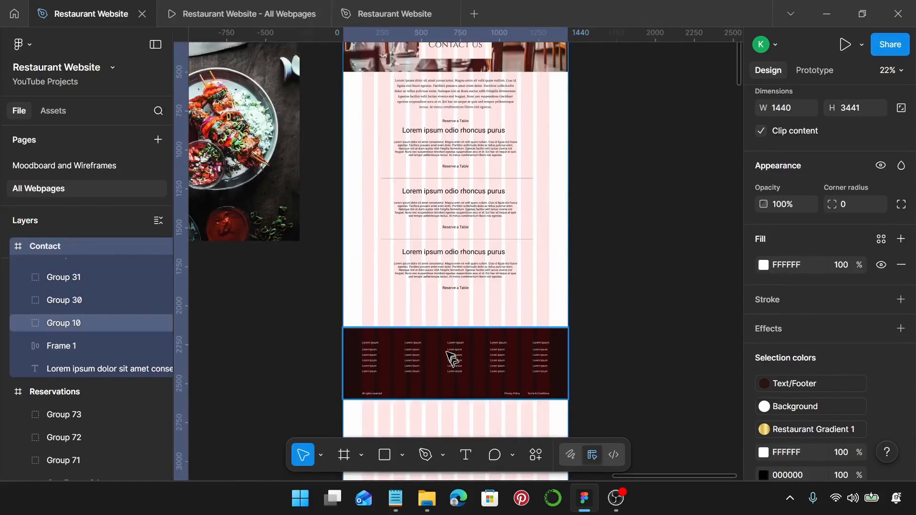
pyautogui.press('Escape')
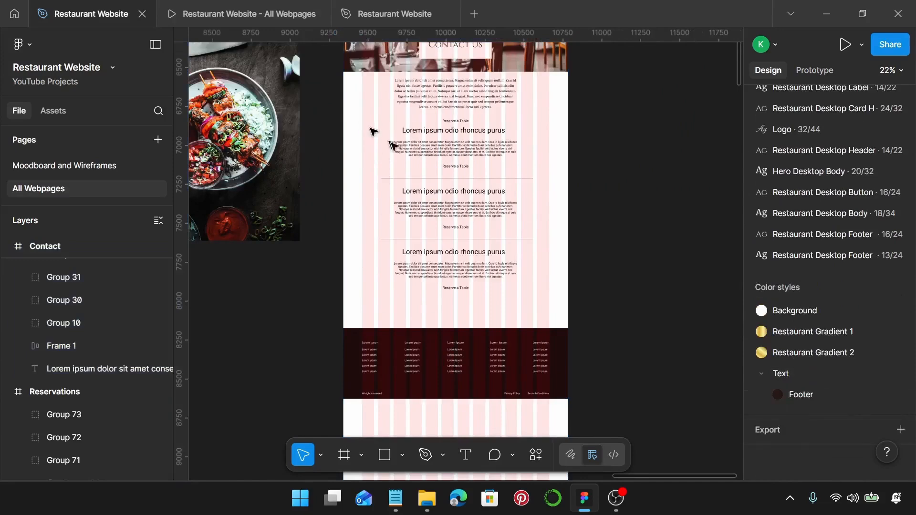
# Step: Move the Reserve a Table button, the three placeholder sections, their dividers and the footer down about 700 px
pyautogui.moveTo(373, 131); pyautogui.dragTo(538, 377)
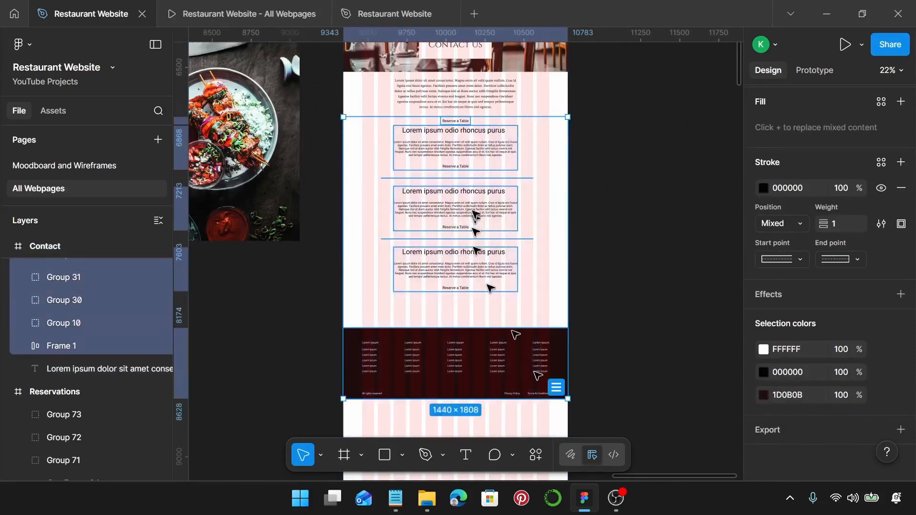
pyautogui.moveTo(470, 143); pyautogui.dragTo(472, 252)
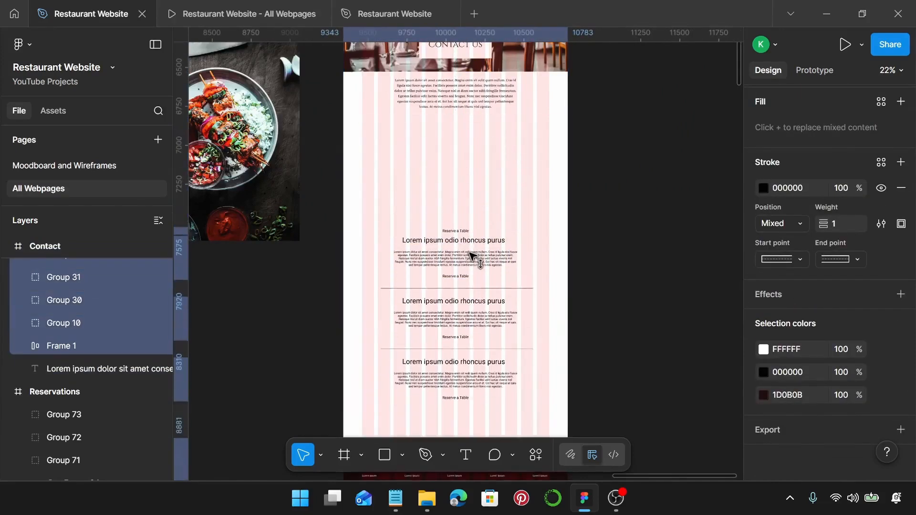
pyautogui.click(461, 193)
# Step: Move the first Reserve a Table button back up, leaving a gap beneath the intro paragraph
pyautogui.keyDown('ctrl'); pyautogui.scroll(2, 461, 191); pyautogui.keyUp('ctrl')
pyautogui.scroll(2, 460, 190)
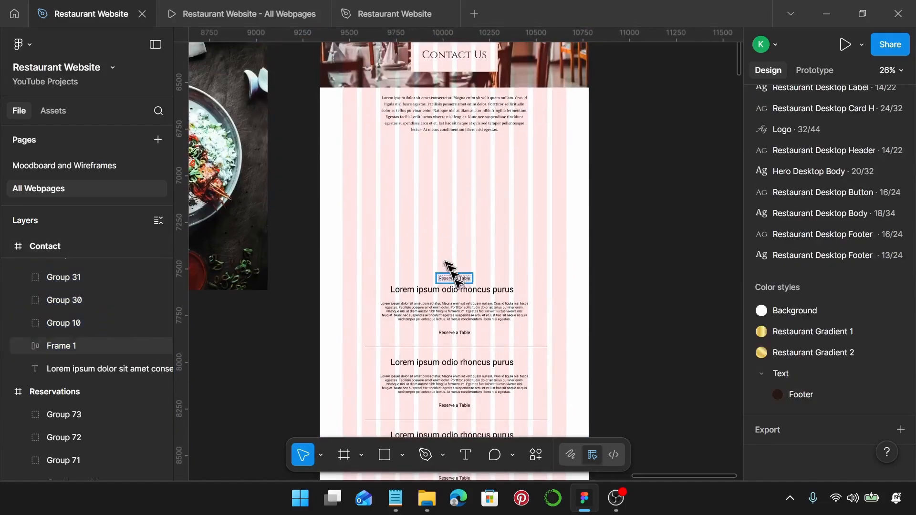
pyautogui.moveTo(451, 278); pyautogui.dragTo(456, 172)
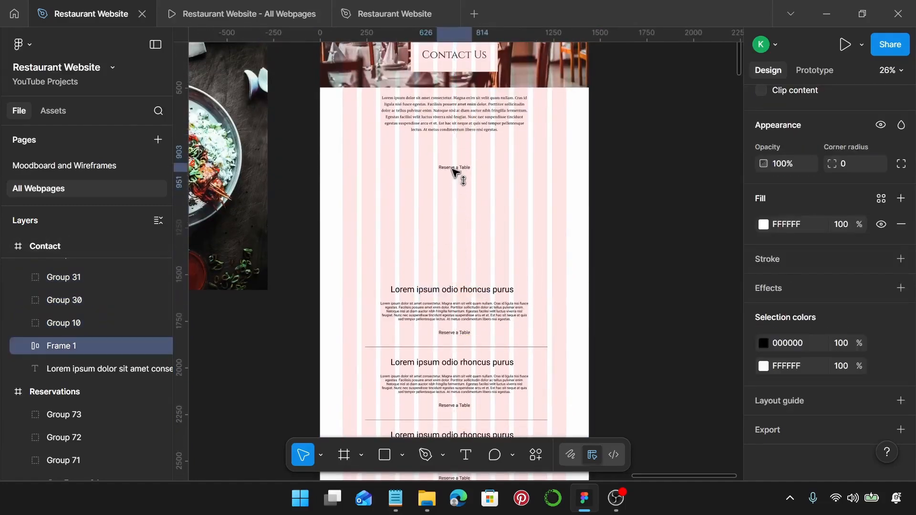
# Step: Check the left and right edges of the intro paragraph's text box against the layout columns
pyautogui.keyDown('ctrl'); pyautogui.scroll(4, 470, 125); pyautogui.keyUp('ctrl')
pyautogui.click(471, 123)
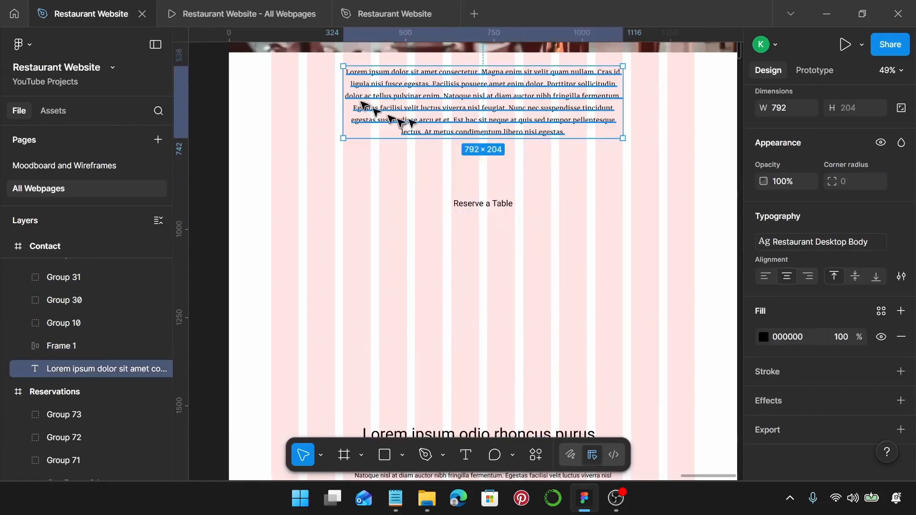
pyautogui.keyDown('ctrl'); pyautogui.scroll(5, 329, 79); pyautogui.keyUp('ctrl')
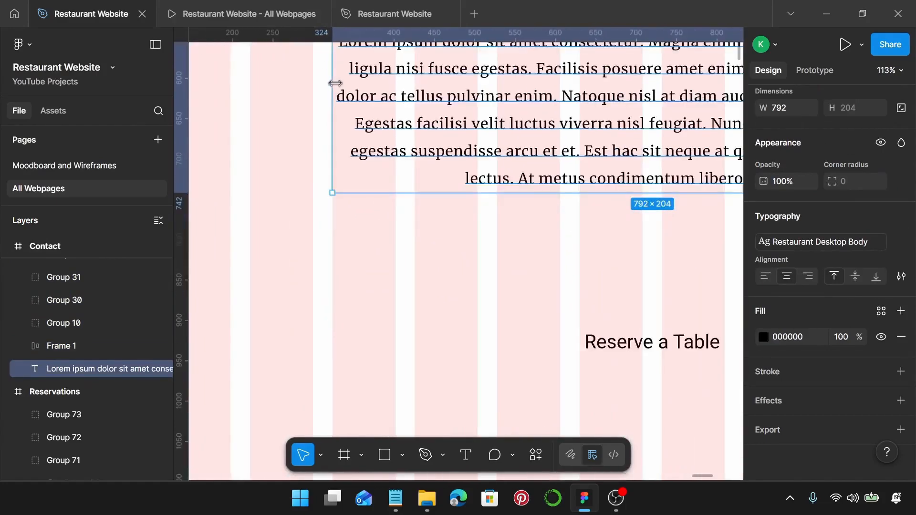
pyautogui.keyDown('ctrl'); pyautogui.scroll(-4, 335, 84); pyautogui.keyUp('ctrl')
pyautogui.hscroll(2, 666, 149)
pyautogui.keyDown('ctrl'); pyautogui.scroll(4, 661, 143); pyautogui.keyUp('ctrl')
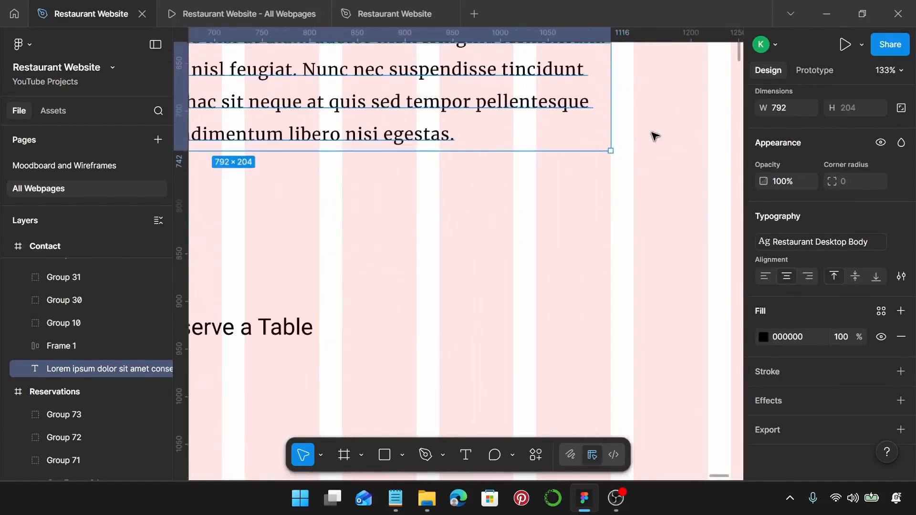
pyautogui.keyDown('ctrl'); pyautogui.scroll(4, 628, 121); pyautogui.keyUp('ctrl')
pyautogui.keyDown('ctrl'); pyautogui.scroll(-5, 614, 123); pyautogui.keyUp('ctrl')
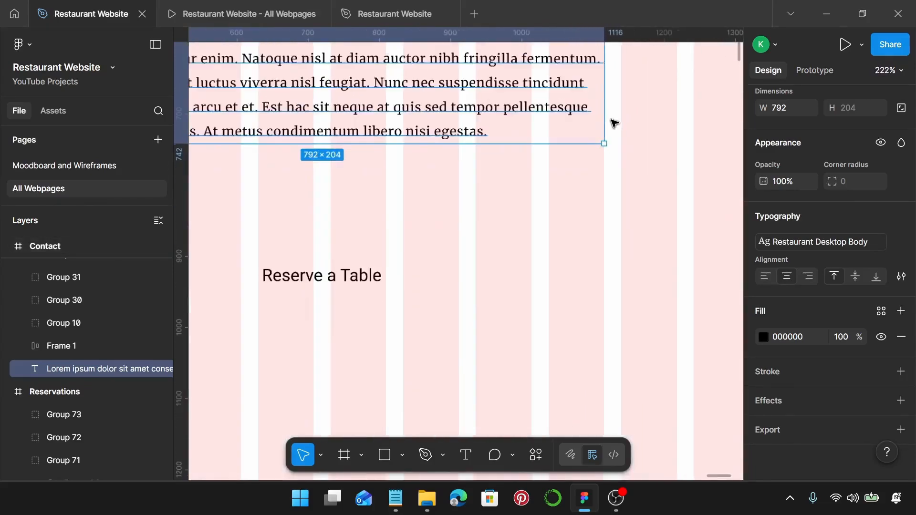
pyautogui.keyDown('ctrl'); pyautogui.scroll(-6, 614, 123); pyautogui.keyUp('ctrl')
pyautogui.scroll(3, 592, 133)
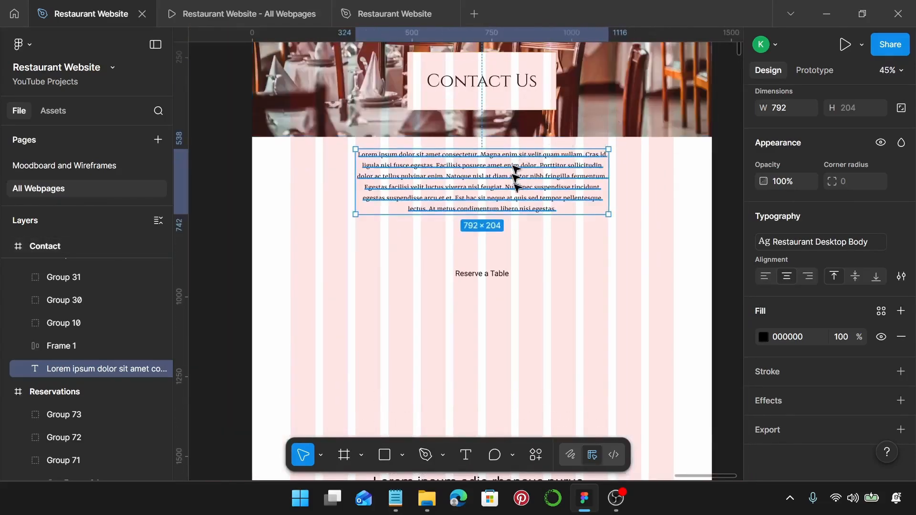
# Step: Replace the placeholder intro paragraph with the "Find us in the heart of New York City" and "Have a question?" copy from Notepad
pyautogui.click(395, 497)
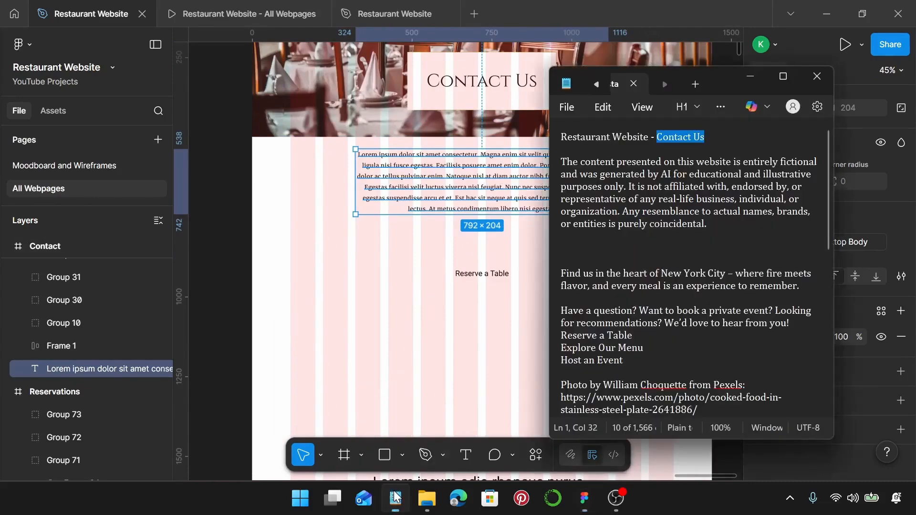
pyautogui.scroll(-3, 652, 294)
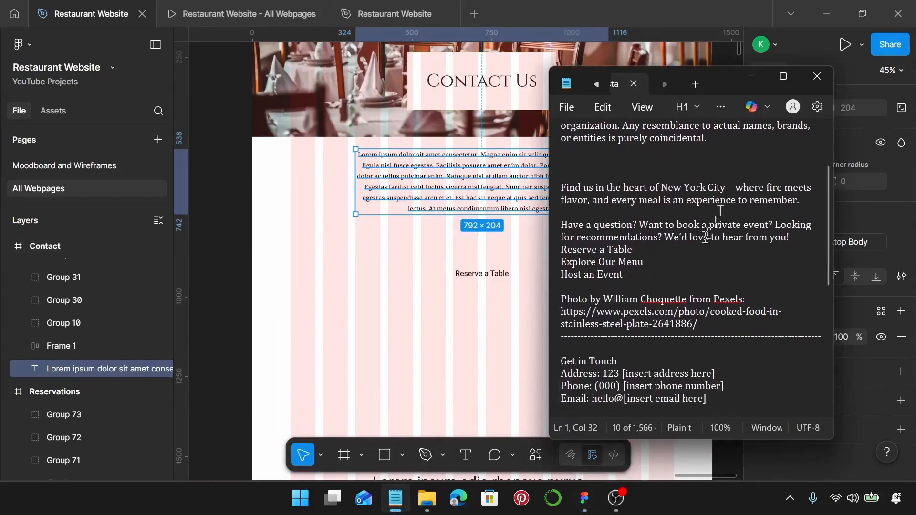
pyautogui.moveTo(803, 235); pyautogui.dragTo(561, 192)
pyautogui.hotkey('ctrl', 'c')
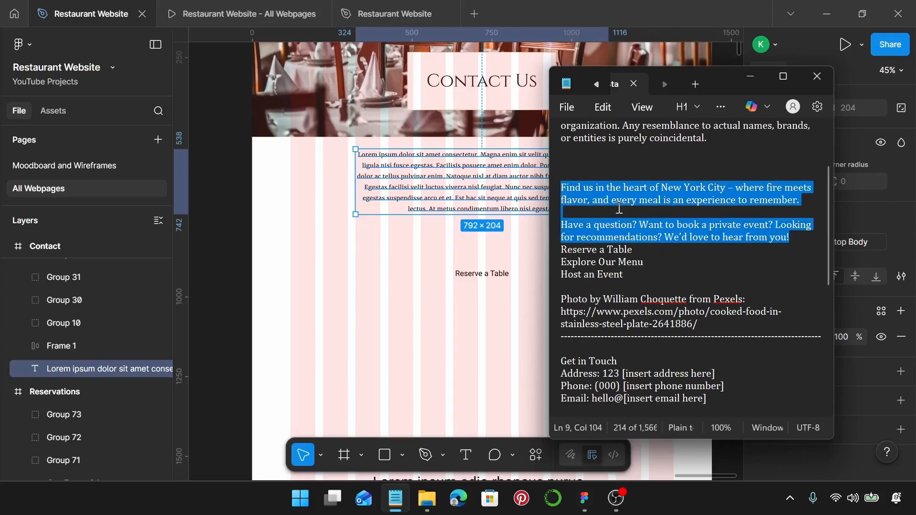
pyautogui.doubleClick(457, 177)
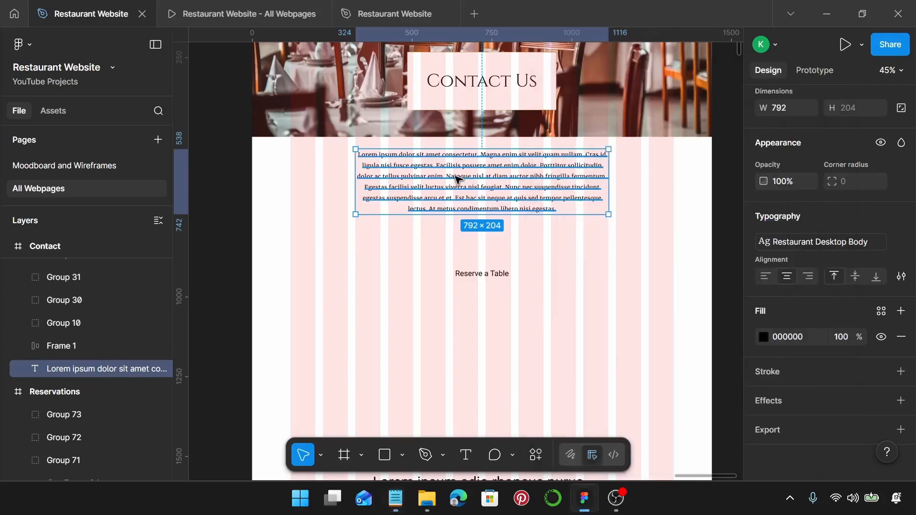
pyautogui.hotkey('ctrl', 'v')
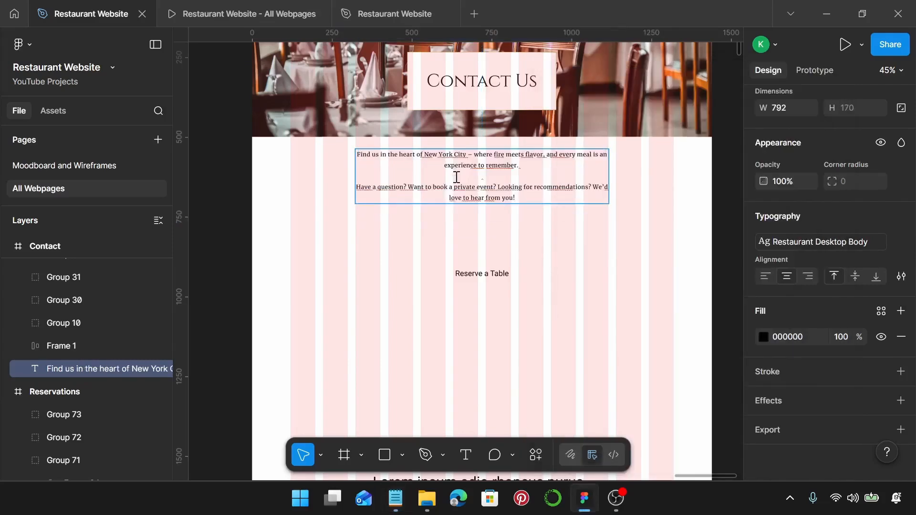
pyautogui.press('Escape')
# Step: Italicize the intro's first sentence, "Find us in the heart of New York City – where fire meets flavor, and every meal is an experience to remember."
pyautogui.scroll(1, 522, 165)
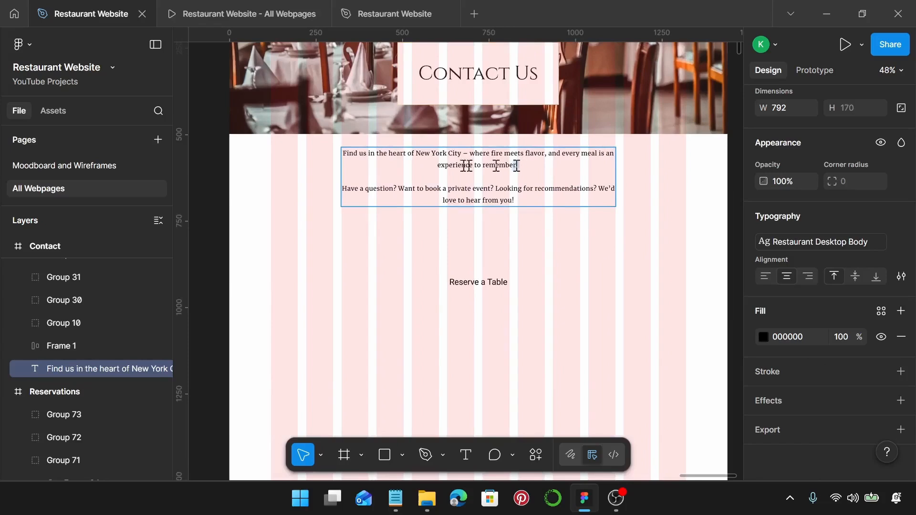
pyautogui.moveTo(517, 166); pyautogui.dragTo(344, 152)
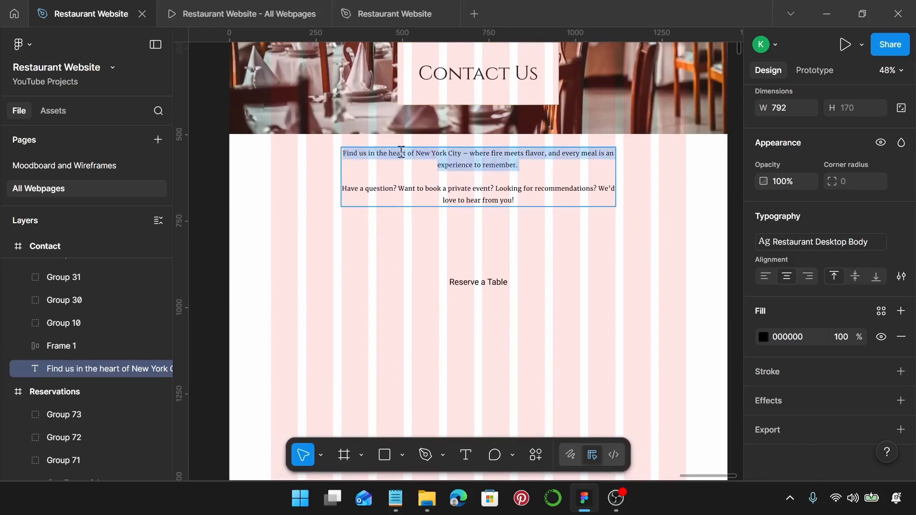
pyautogui.hotkey('ctrl', 'i')
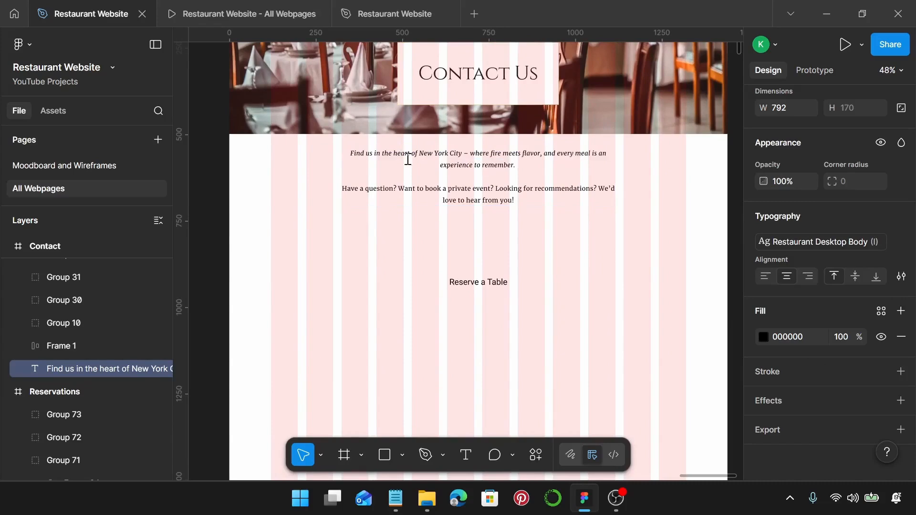
pyautogui.hotkey('ctrl', 'a')
pyautogui.scroll(1, 527, 247)
pyautogui.press('Escape')
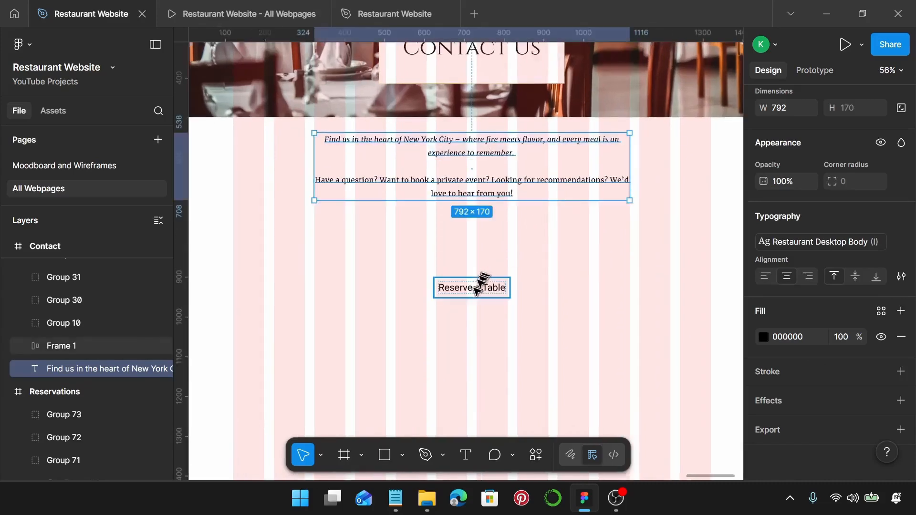
# Step: Move the Reserve a Table button up and left beneath the intro text and replace it with the Events page's Inquire About an Event button
pyautogui.moveTo(477, 288); pyautogui.dragTo(405, 239)
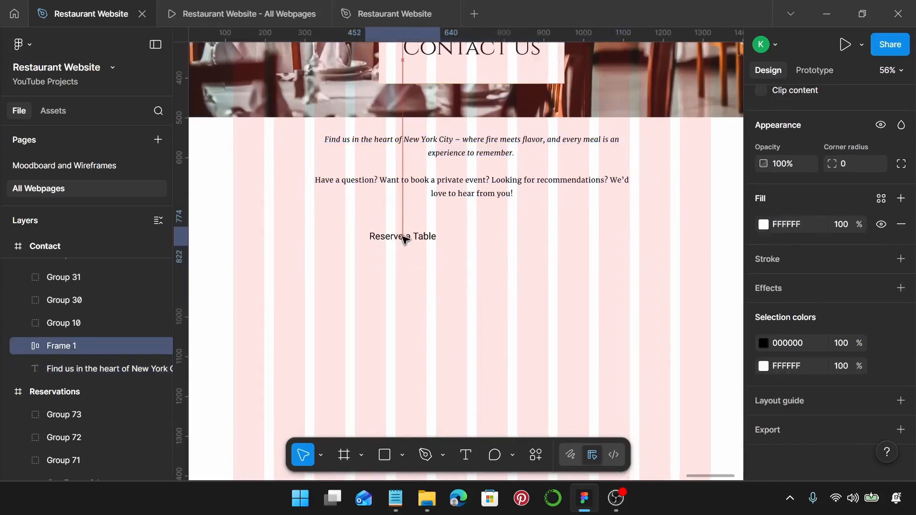
pyautogui.scroll(-5, 405, 239)
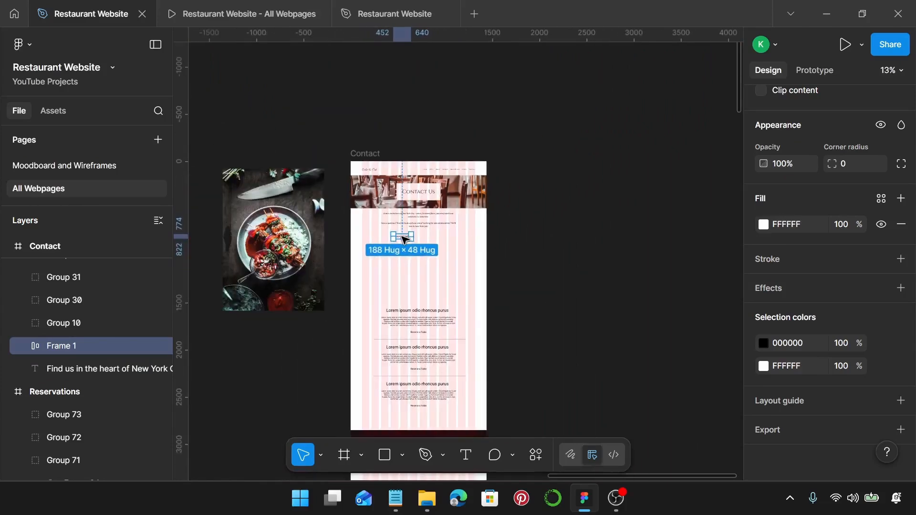
pyautogui.hscroll(-5, 405, 239)
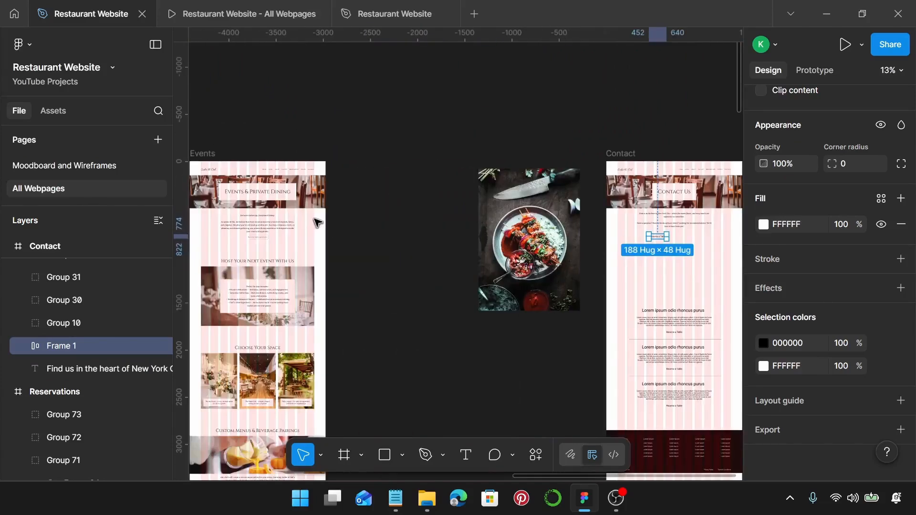
pyautogui.scroll(5, 329, 231)
pyautogui.click(312, 236)
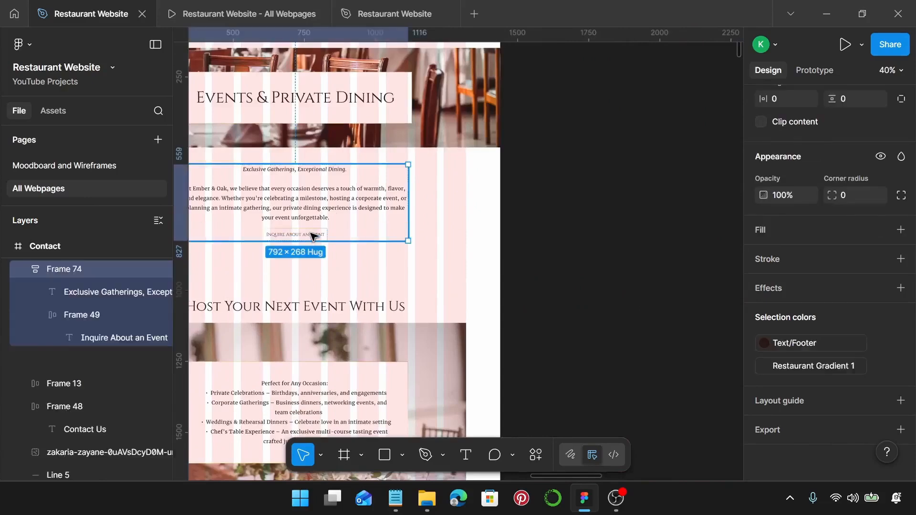
pyautogui.click(313, 237)
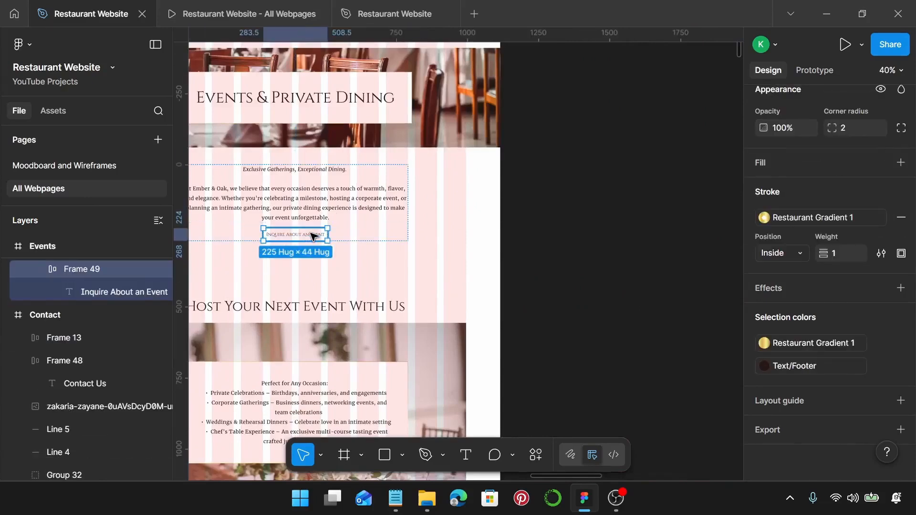
pyautogui.hscroll(4, 311, 236)
pyautogui.scroll(-5, 311, 236)
pyautogui.hscroll(4, 312, 236)
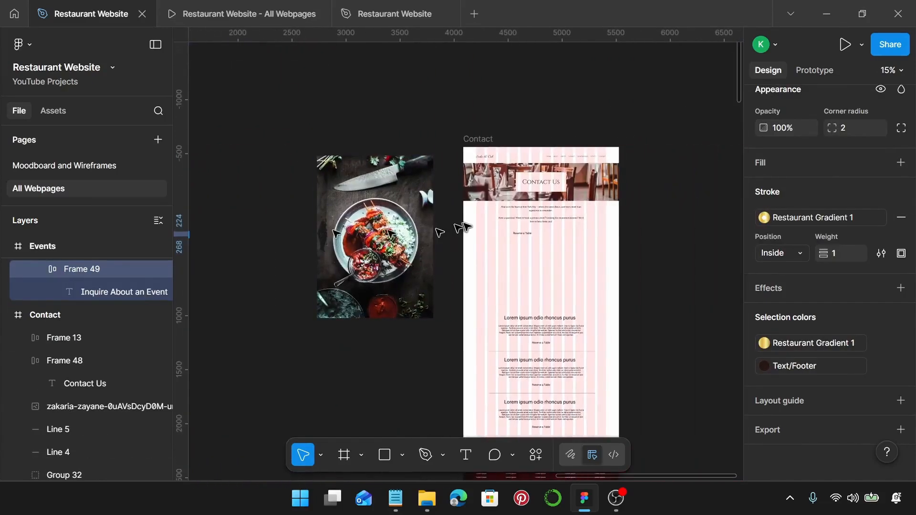
pyautogui.scroll(5, 465, 227)
pyautogui.click(485, 221)
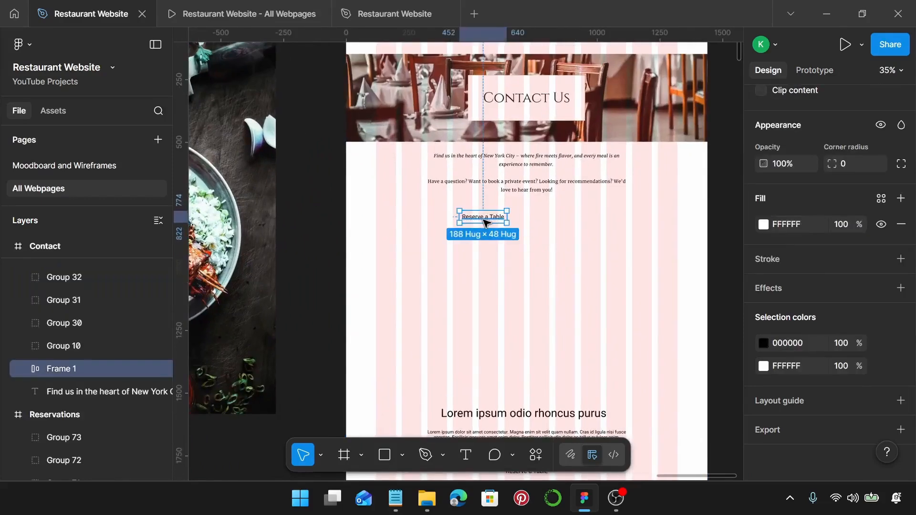
pyautogui.hotkey('ctrl', 'shift', 'r')
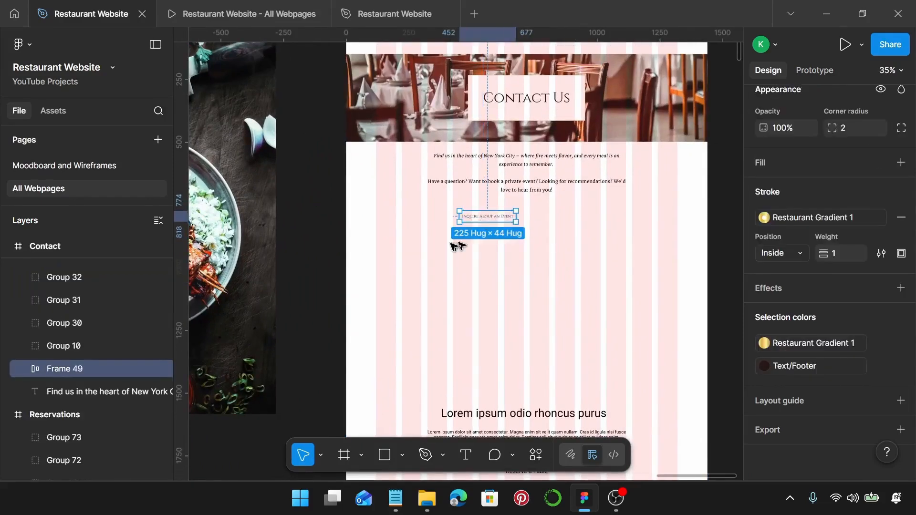
pyautogui.scroll(-4, 484, 146)
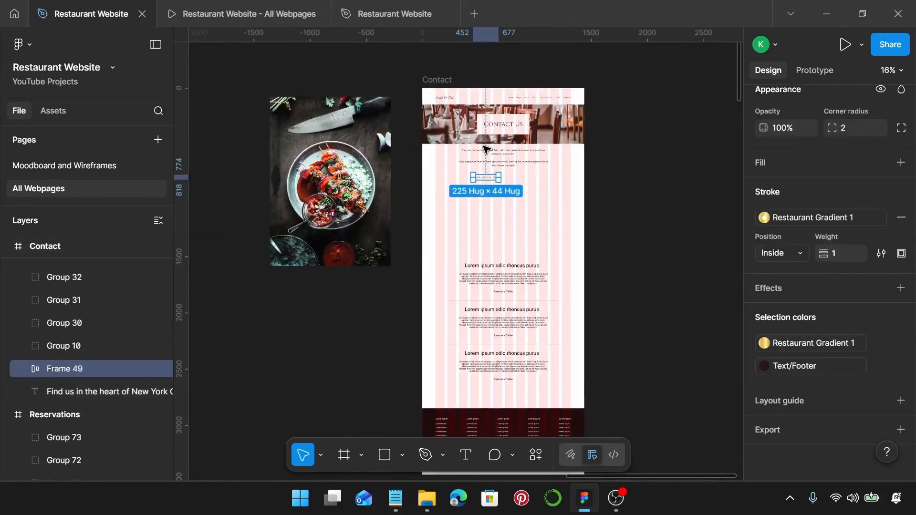
pyautogui.click(288, 174)
pyautogui.scroll(2, 418, 146)
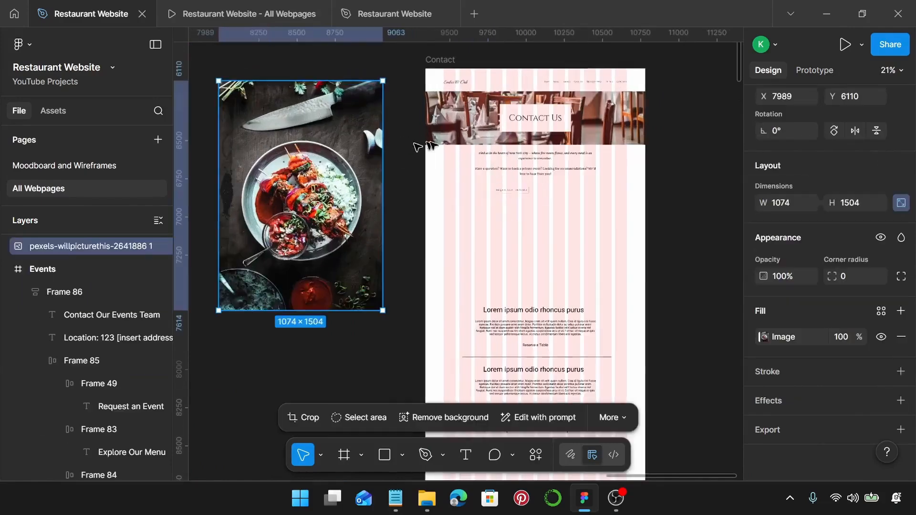
pyautogui.click(452, 117)
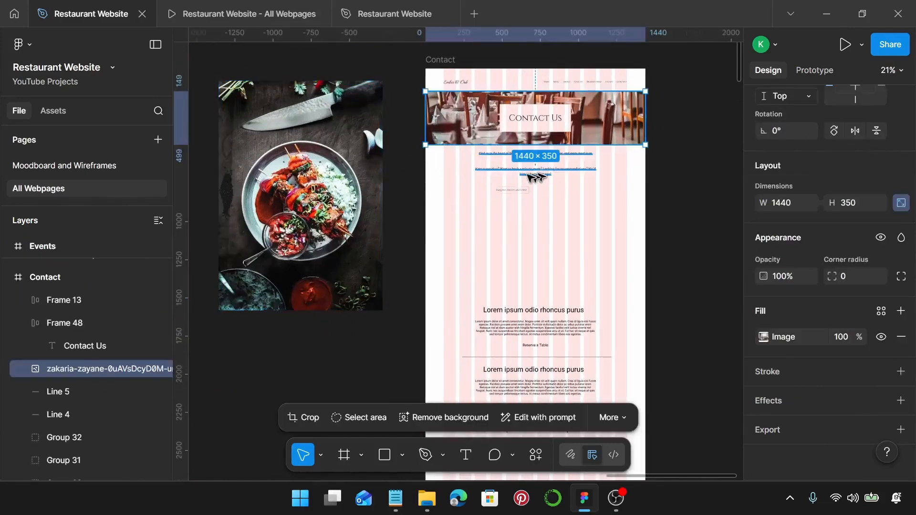
pyautogui.scroll(5, 517, 190)
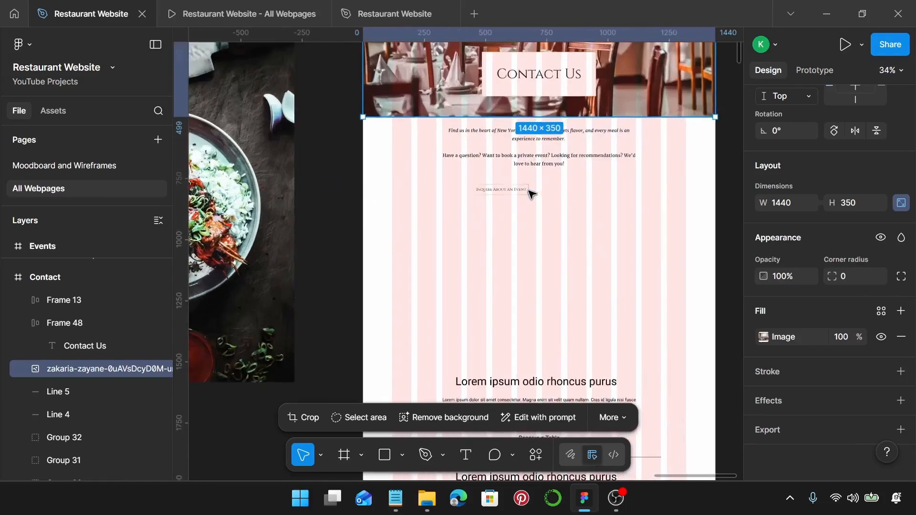
# Step: Duplicate the Inquire About an Event button twice to its right, forming a row of three with 24 px gaps
pyautogui.click(482, 191)
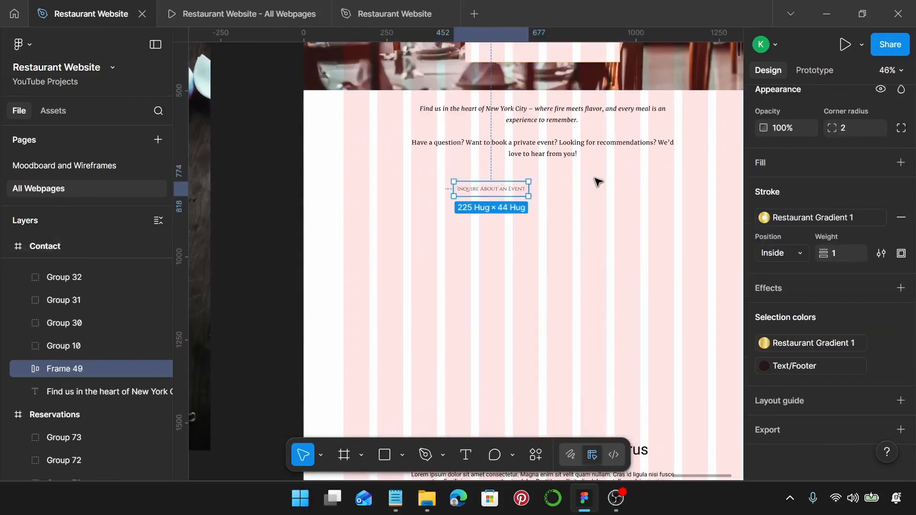
pyautogui.scroll(1, 598, 182)
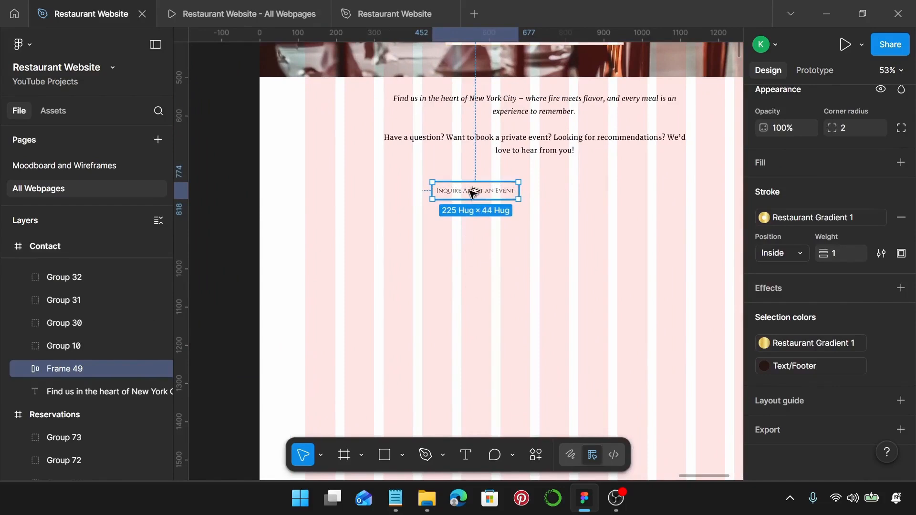
pyautogui.moveTo(471, 190); pyautogui.dragTo(566, 191)
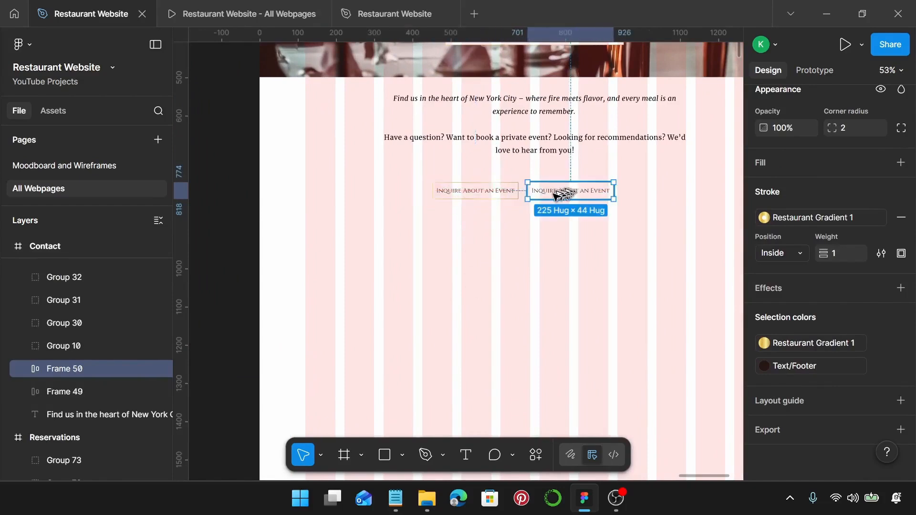
pyautogui.hotkey('ctrl', 'd')
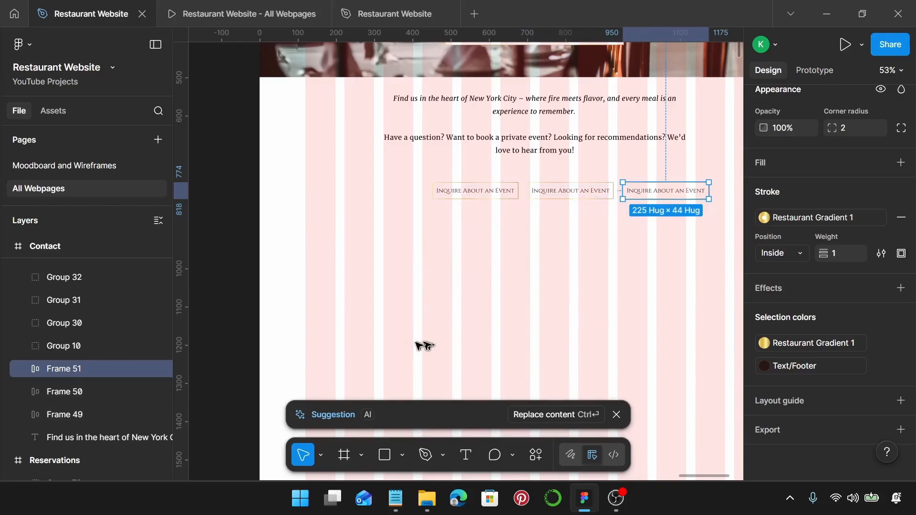
# Step: Relabel the first button in the row as "Reserve a Table" using the prepared copy in Notepad
pyautogui.click(395, 498)
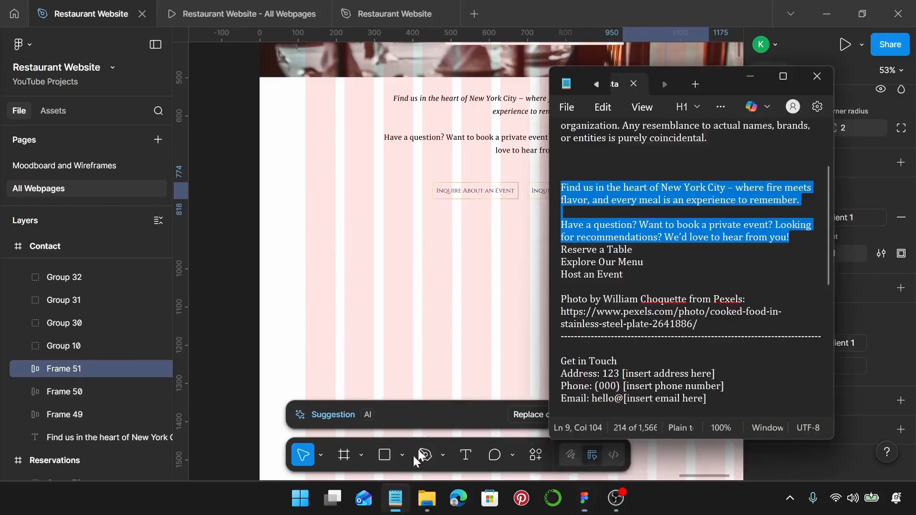
pyautogui.click(534, 251)
pyautogui.hotkey('shift', 'End')
pyautogui.hotkey('ctrl', 'c')
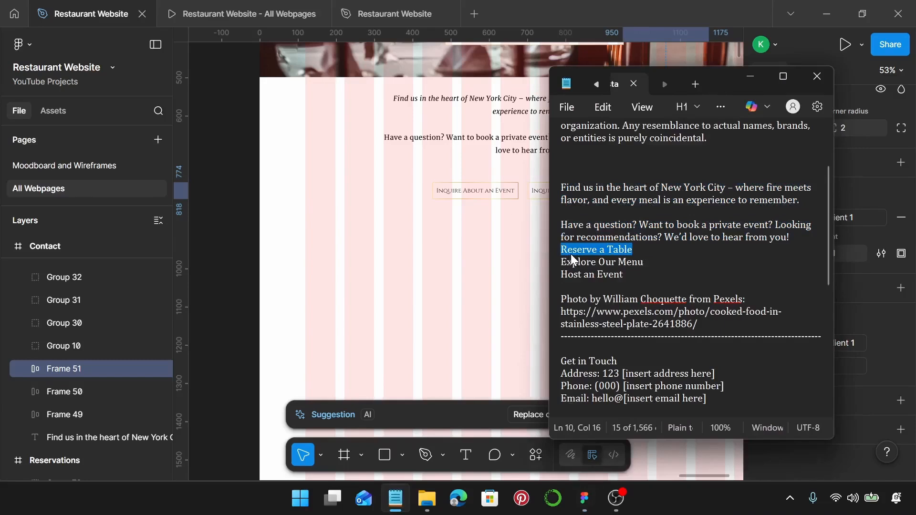
pyautogui.doubleClick(485, 193)
pyautogui.doubleClick(487, 195)
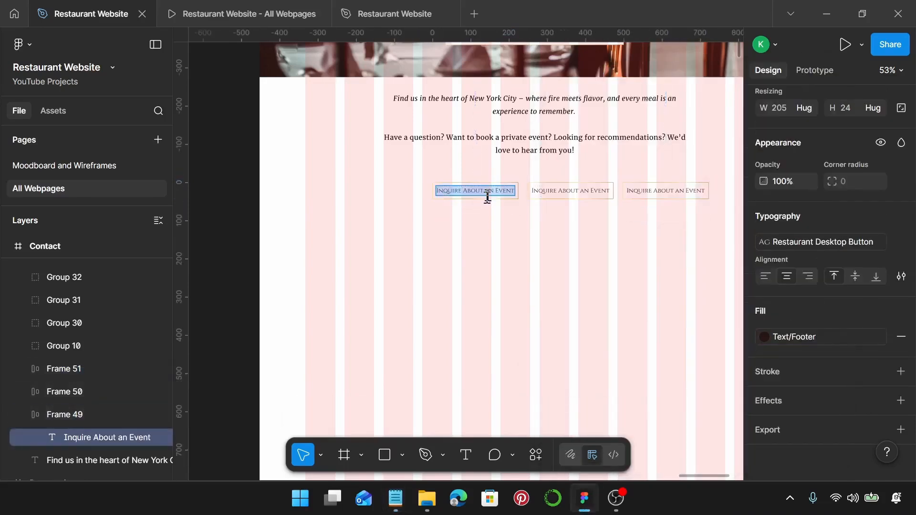
pyautogui.hotkey('ctrl', 'v')
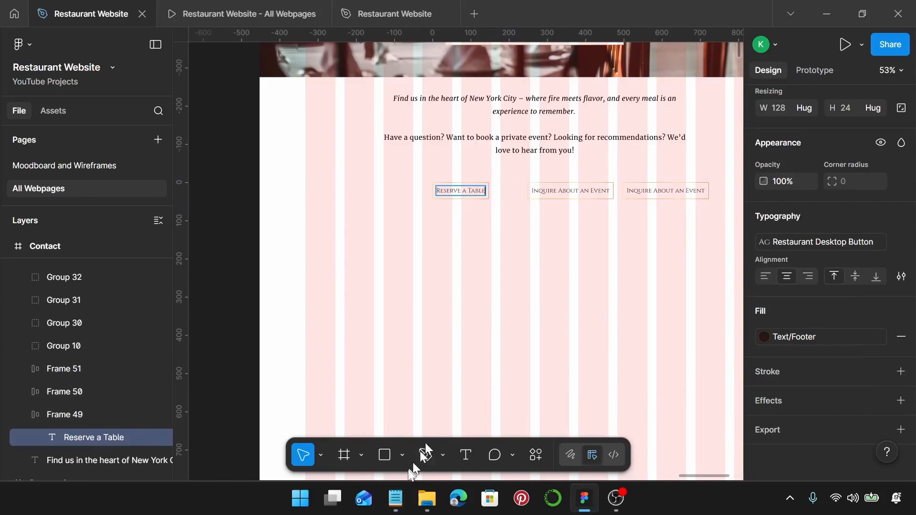
# Step: Relabel the middle button in the row as "Explore Our Menu" using the prepared copy in Notepad
pyautogui.click(405, 488)
pyautogui.moveTo(646, 262); pyautogui.dragTo(563, 264)
pyautogui.hotkey('ctrl', 'c')
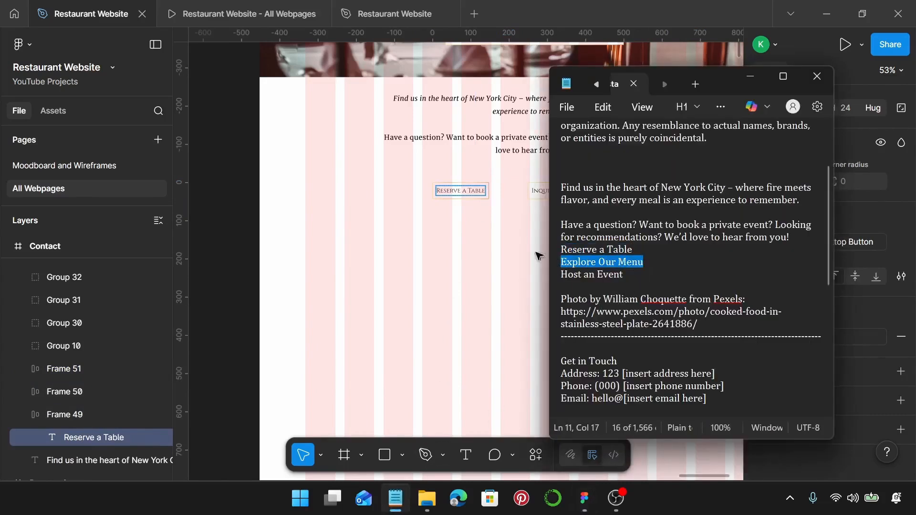
pyautogui.hscroll(2, 491, 239)
pyautogui.doubleClick(517, 190)
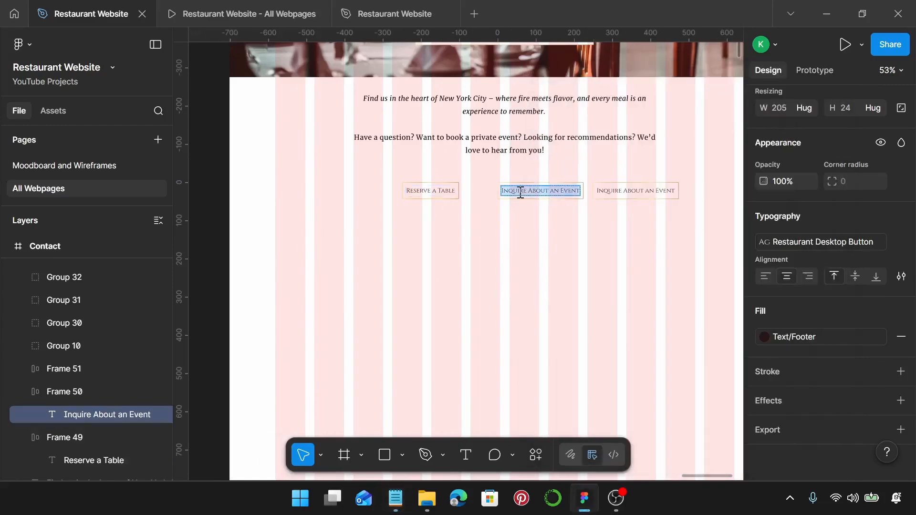
pyautogui.hotkey('ctrl', 'v')
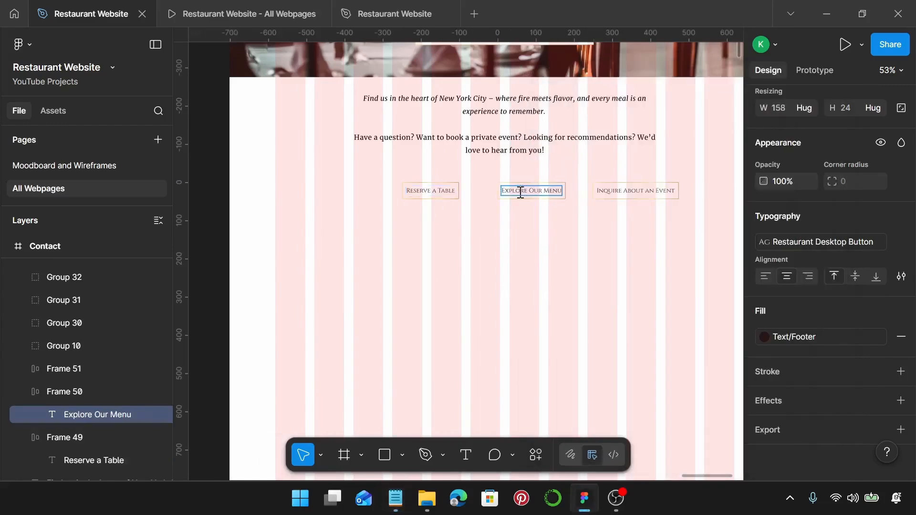
# Step: Relabel the third button in the row as "Host an Event" using the prepared copy in Notepad
pyautogui.click(397, 497)
pyautogui.moveTo(636, 274); pyautogui.dragTo(563, 276)
pyautogui.hotkey('ctrl', 'c')
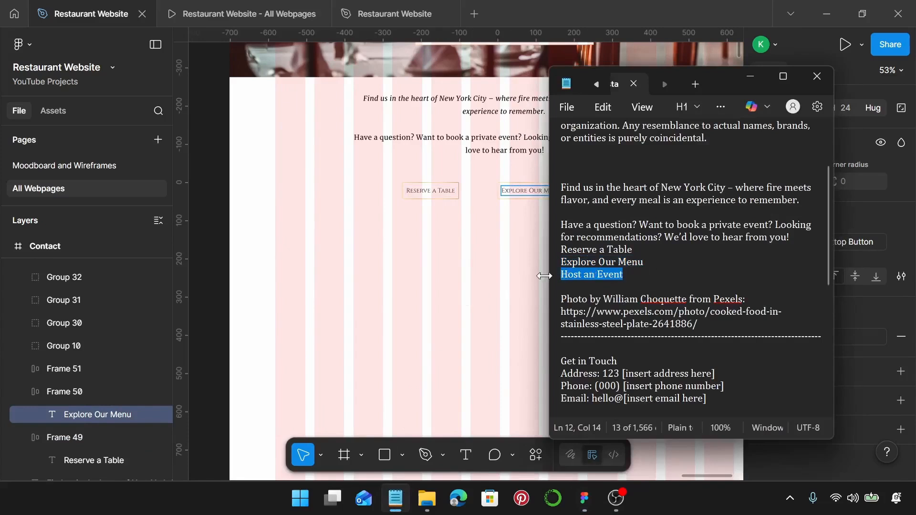
pyautogui.hscroll(8, 495, 250)
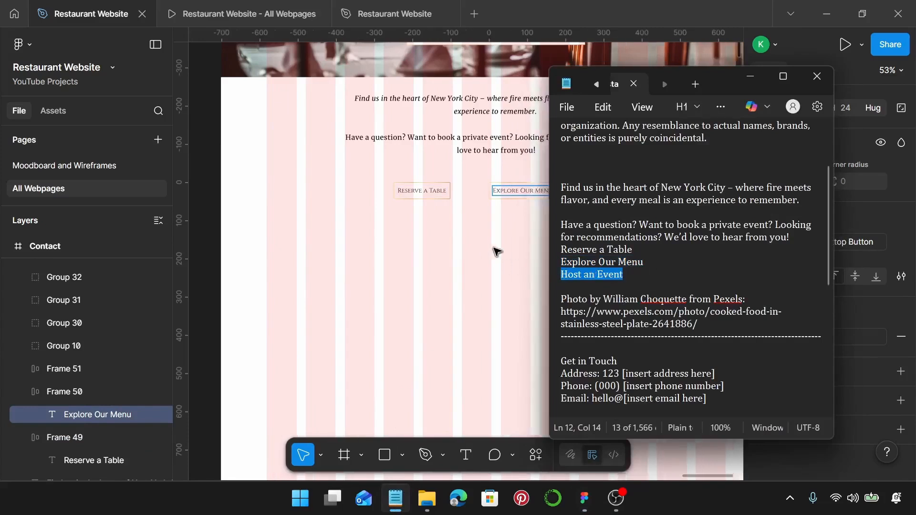
pyautogui.click(522, 195)
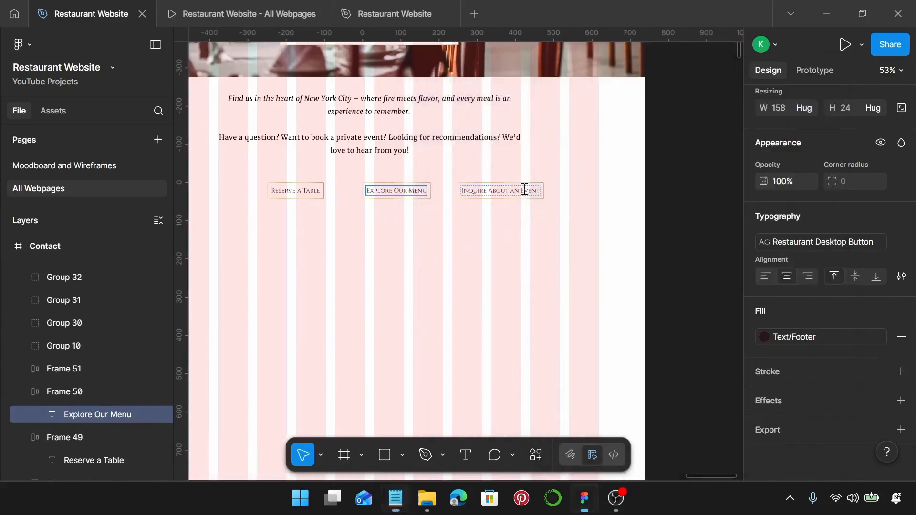
pyautogui.doubleClick(524, 189)
pyautogui.hotkey('ctrl', 'v')
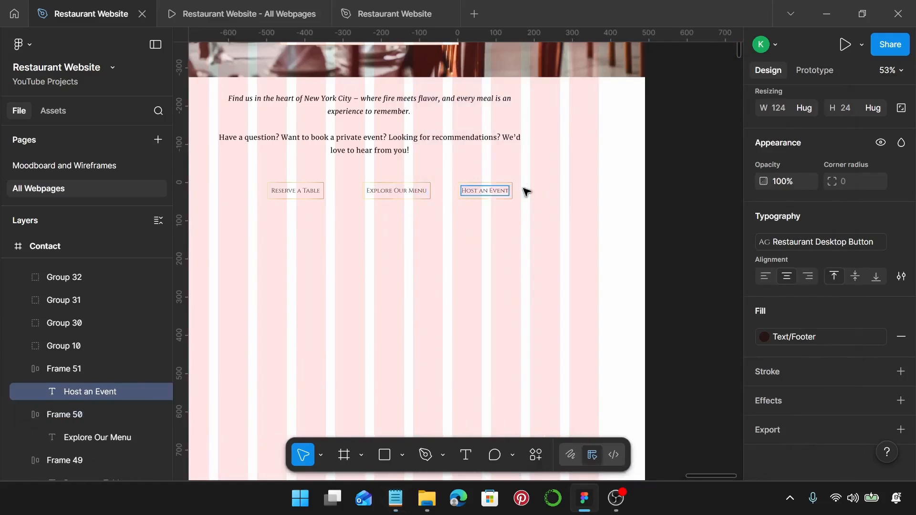
pyautogui.press('Escape')
pyautogui.press('Escape')
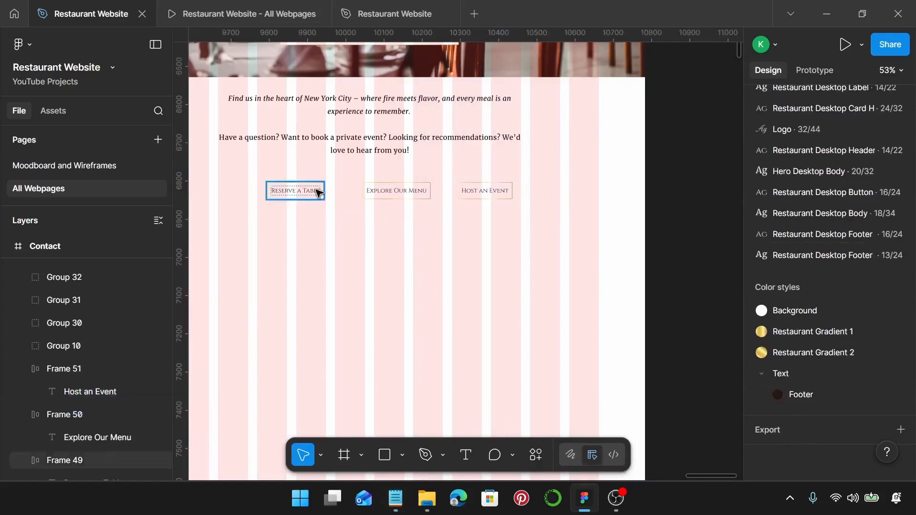
# Step: Wrap the three buttons in a horizontal auto layout with a 20 px gap and center the row on the page
pyautogui.click(301, 193)
pyautogui.keyDown('shift'); pyautogui.click(407, 195); pyautogui.keyUp('shift')
pyautogui.keyDown('shift'); pyautogui.click(510, 194); pyautogui.keyUp('shift')
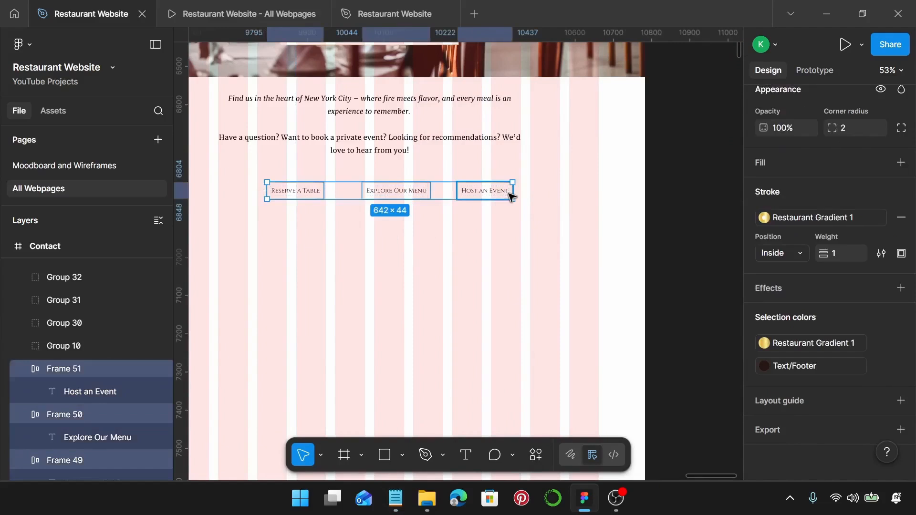
pyautogui.hotkey('shift', 'a')
pyautogui.scroll(3, 822, 190)
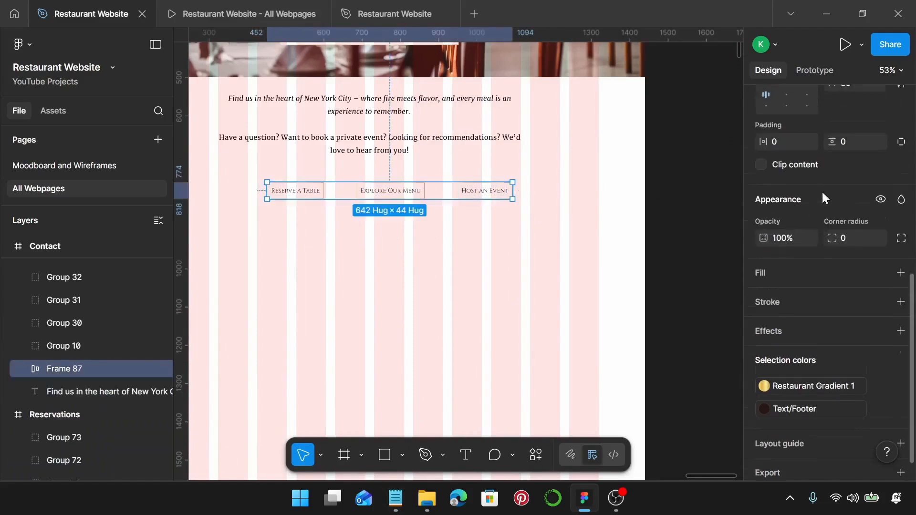
pyautogui.click(862, 187)
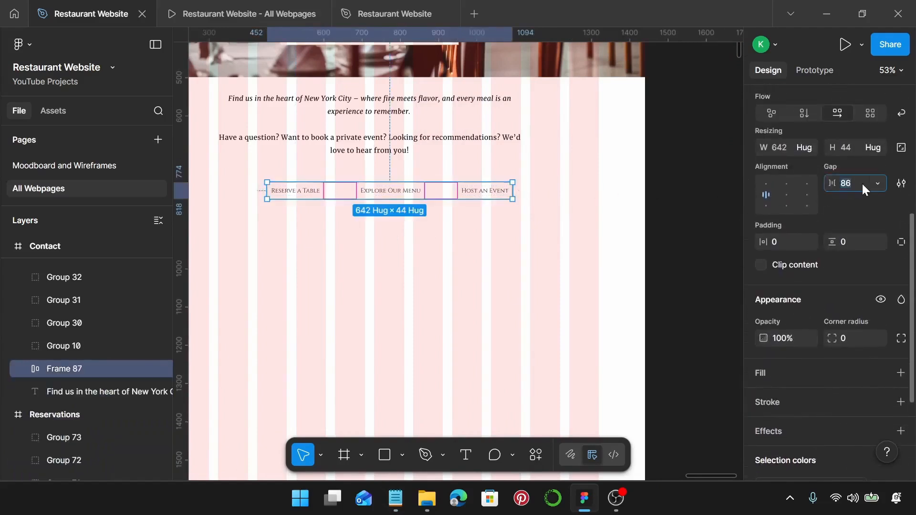
pyautogui.press('Return')
# Step: Combine the intro text and the button row in a vertical auto layout with a 20 px gap
pyautogui.scroll(3, 427, 251)
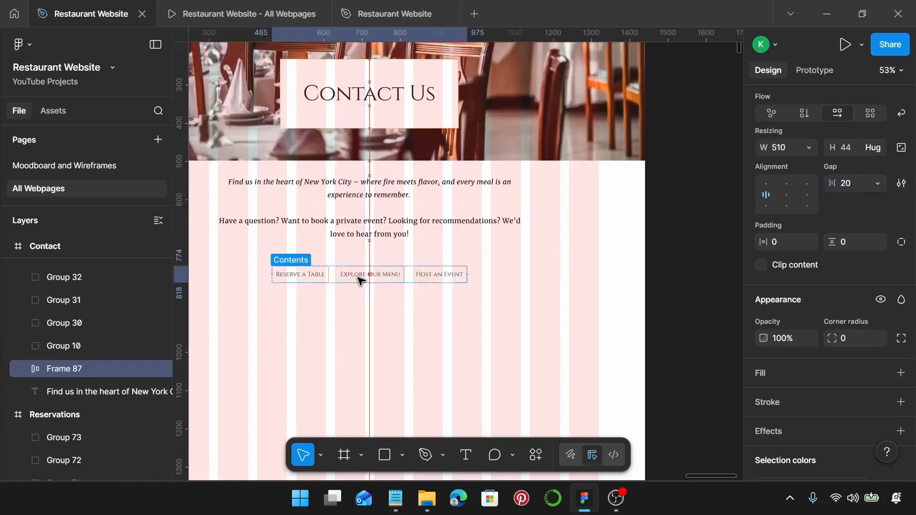
pyautogui.keyDown('shift'); pyautogui.click(365, 225); pyautogui.keyUp('shift')
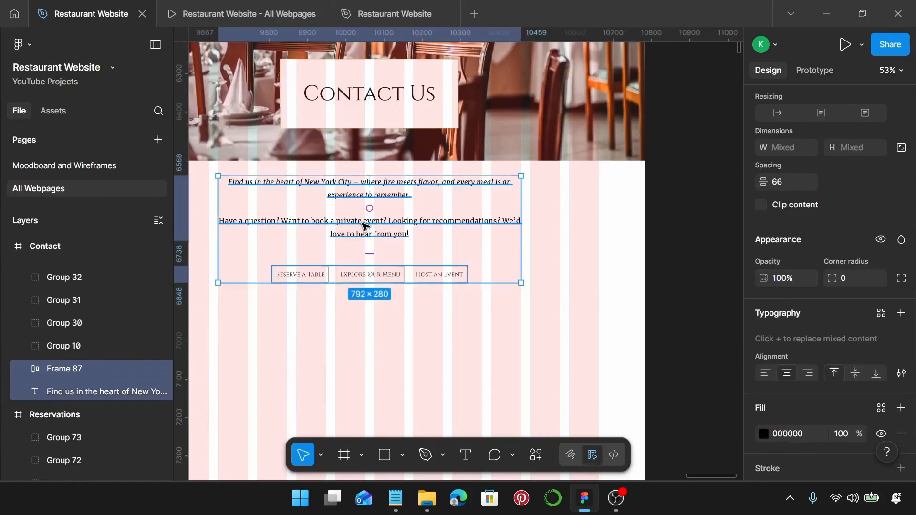
pyautogui.hotkey('shift', 'a')
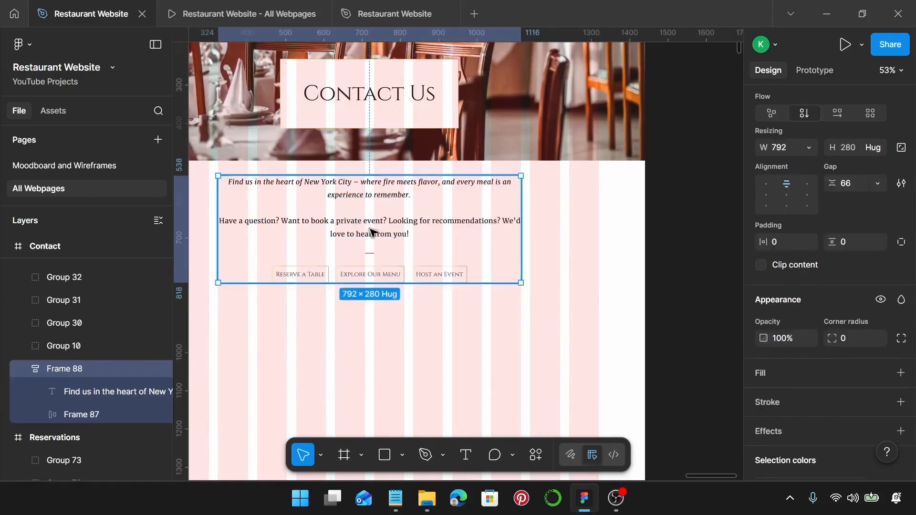
pyautogui.click(857, 180)
pyautogui.write('20')
pyautogui.press('Return')
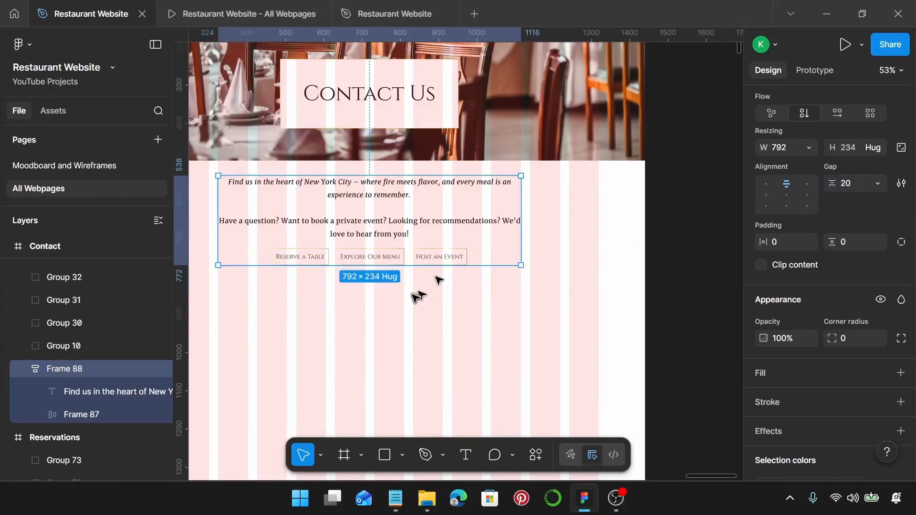
# Step: Try narrowing the frame holding the intro text and buttons to about 499 px wide, and undo the resize
pyautogui.hscroll(-2, 433, 253)
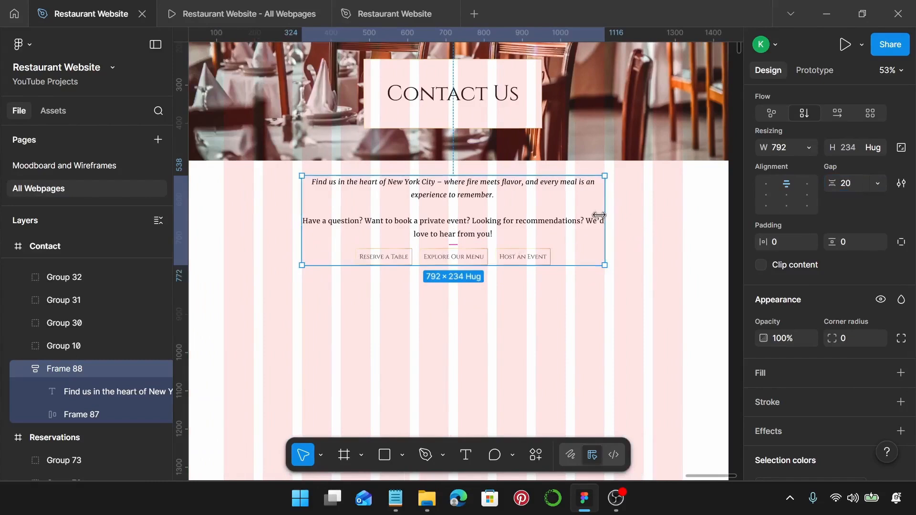
pyautogui.moveTo(603, 209); pyautogui.dragTo(493, 213)
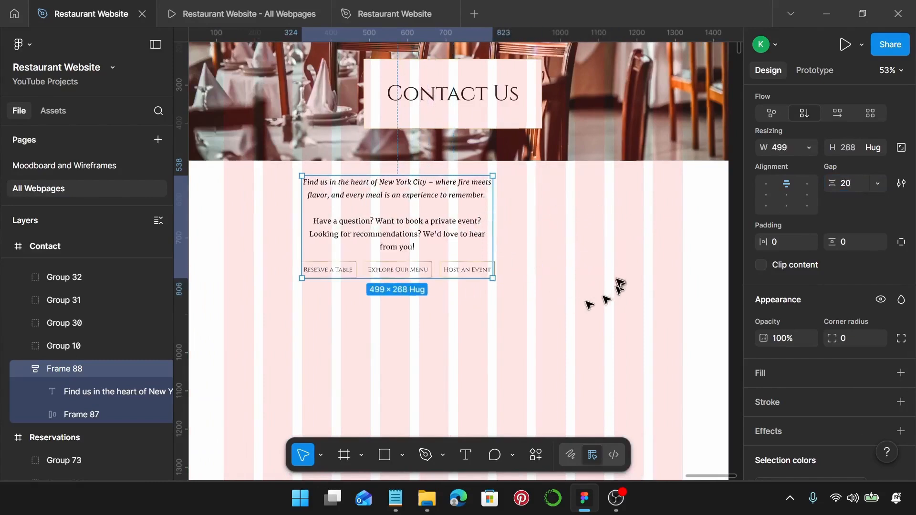
pyautogui.hotkey('ctrl', 'z')
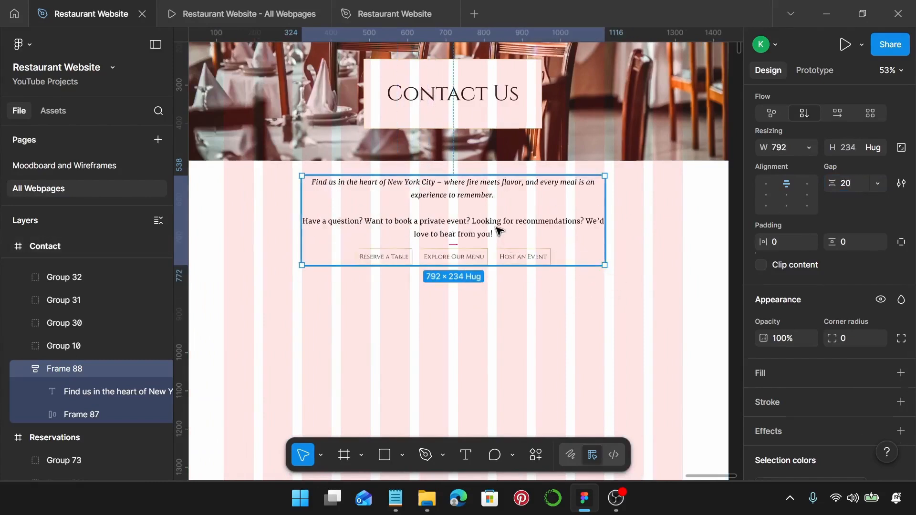
pyautogui.click(497, 230)
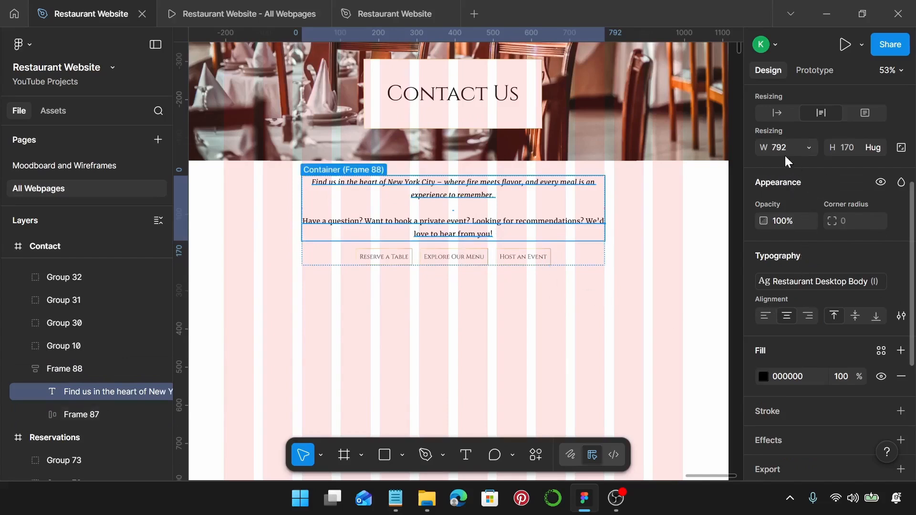
pyautogui.click(576, 306)
# Step: Move the first Lorem ipsum placeholder section up beneath the button row, with its top edge at about Y 925
pyautogui.scroll(-4, 548, 308)
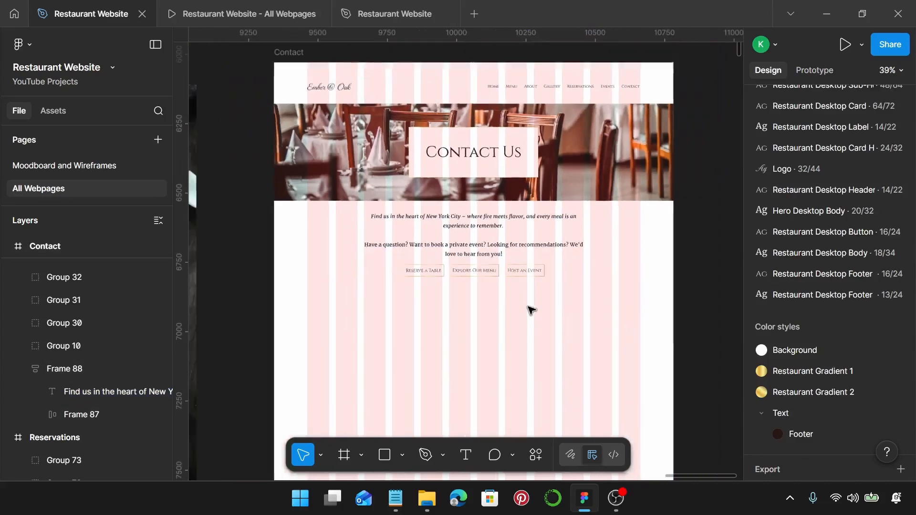
pyautogui.scroll(-8, 531, 310)
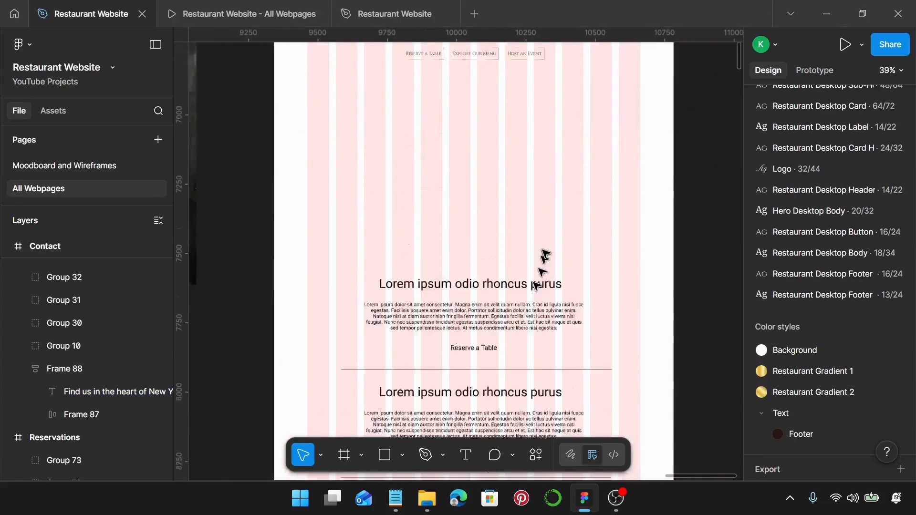
pyautogui.scroll(3, 539, 263)
pyautogui.scroll(-2, 536, 268)
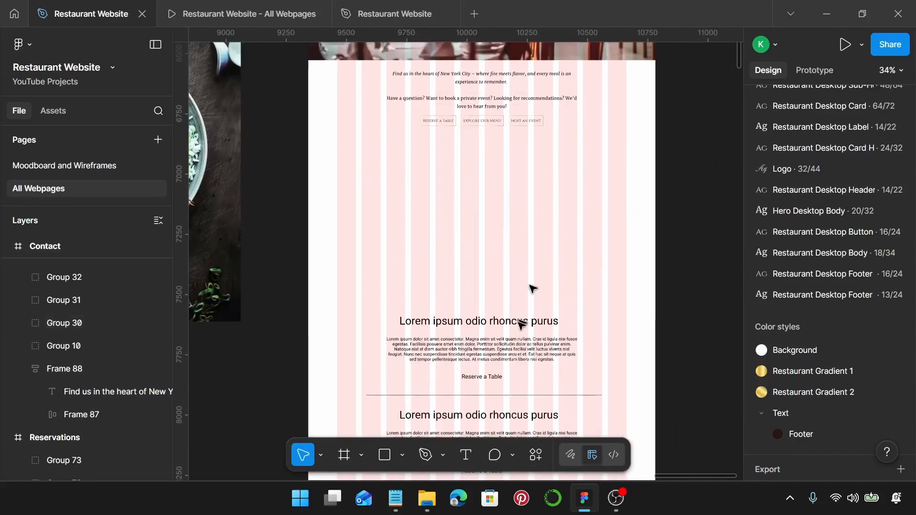
pyautogui.click(487, 352)
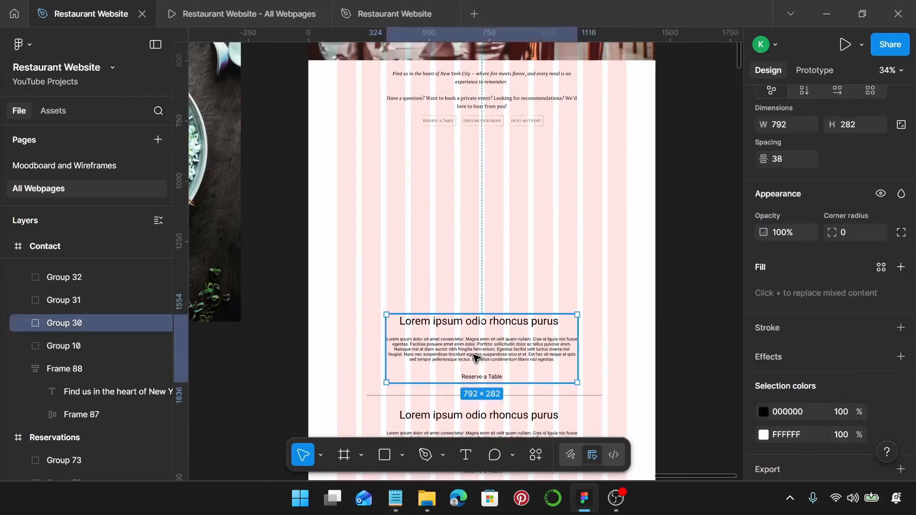
pyautogui.moveTo(476, 358); pyautogui.dragTo(486, 205)
pyautogui.scroll(1, 485, 198)
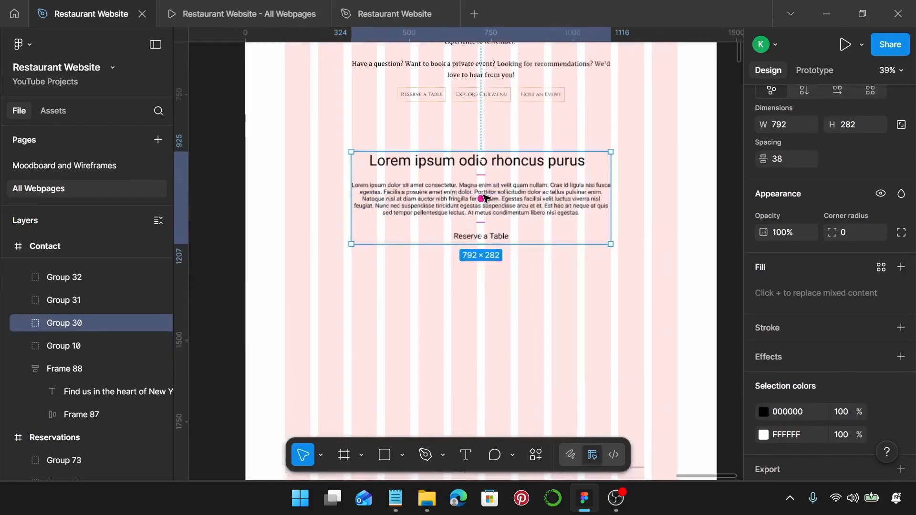
pyautogui.scroll(2, 486, 197)
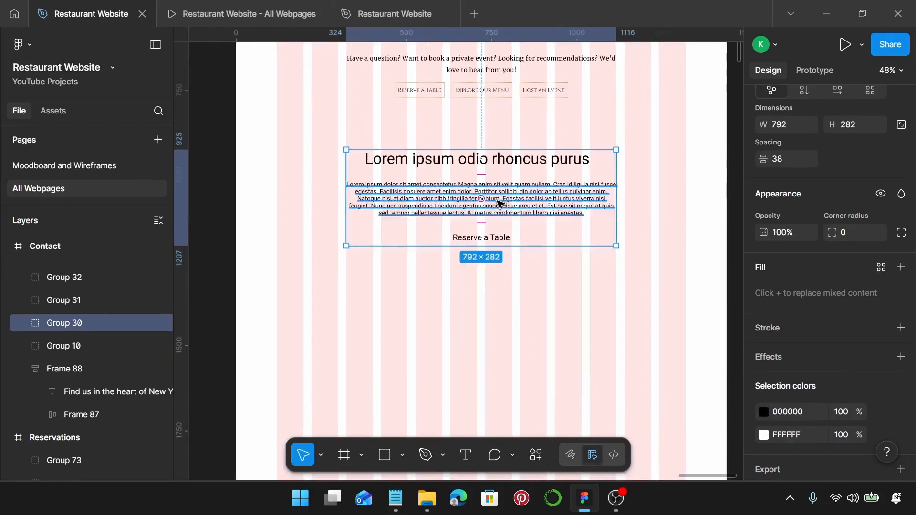
# Step: Ungroup the moved placeholder section and delete its Reserve a Table button
pyautogui.hotkey('ctrl', 'shift', 'g')
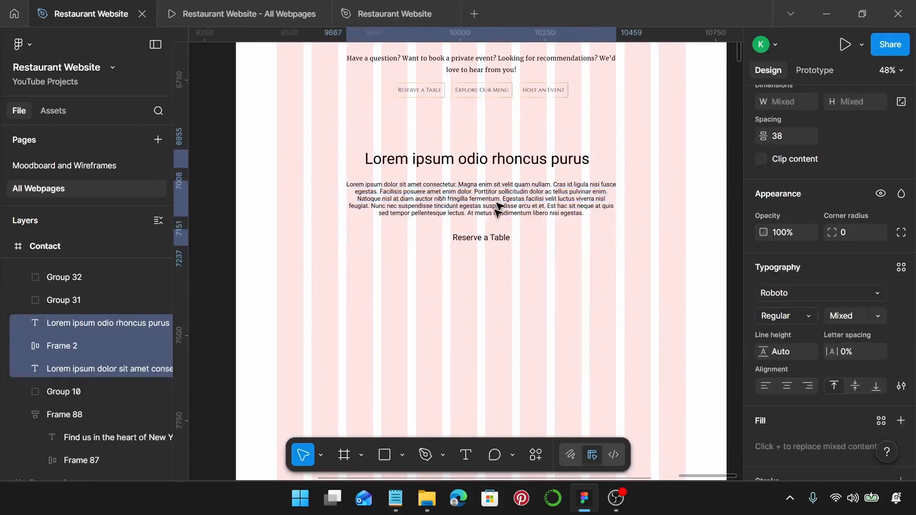
pyautogui.click(490, 238)
pyautogui.press('Delete')
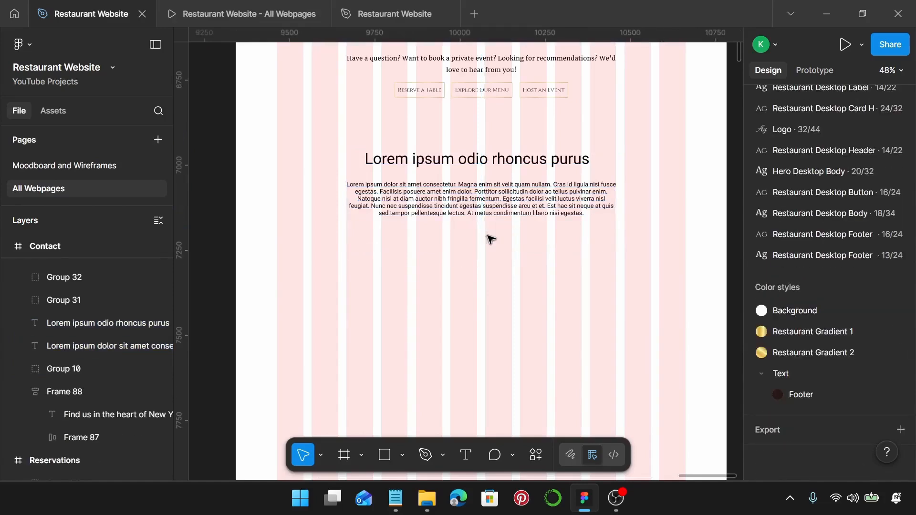
# Step: Apply the 48/64 Restaurant Desktop sub-heading text style to the "Lorem ipsum odio rhoncus purus" heading, with auto width and centered text
pyautogui.click(492, 157)
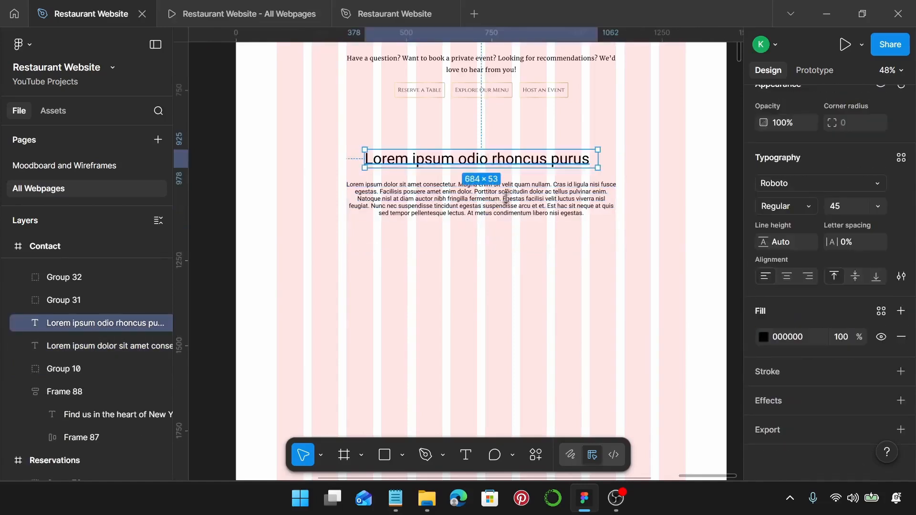
pyautogui.click(901, 159)
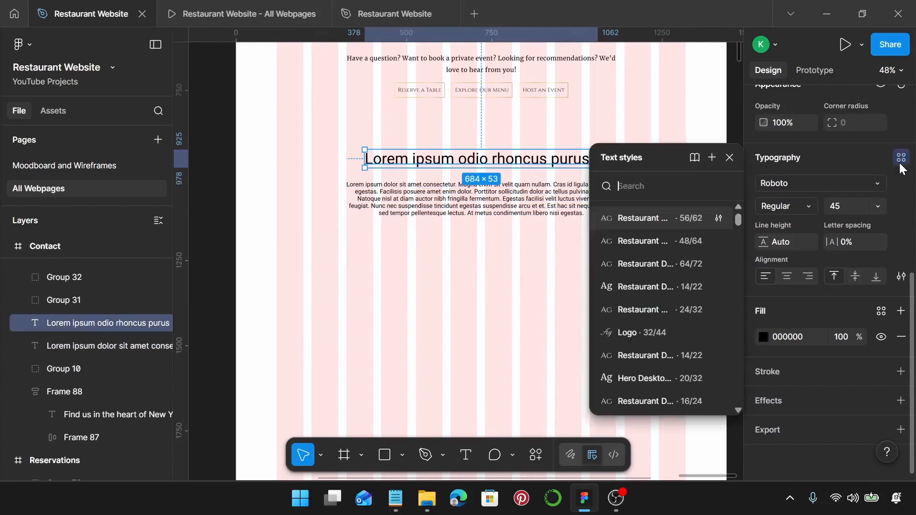
pyautogui.click(680, 243)
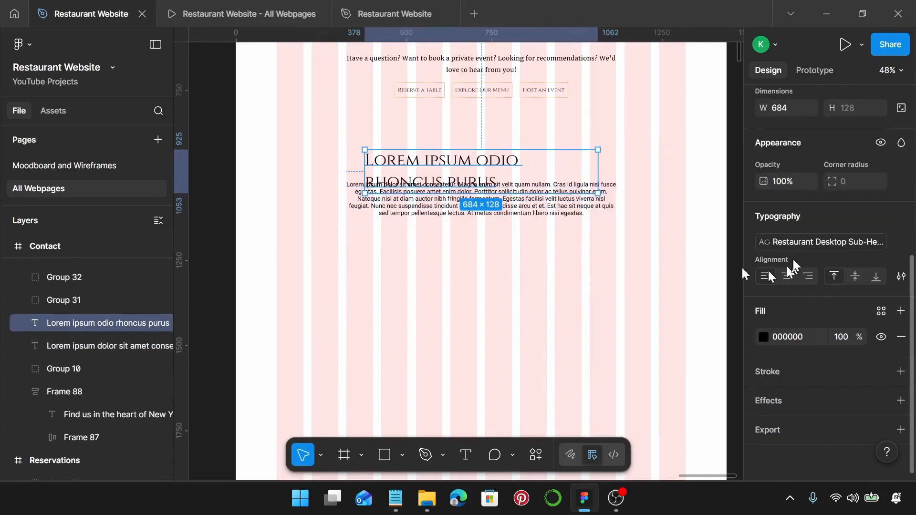
pyautogui.scroll(3, 792, 257)
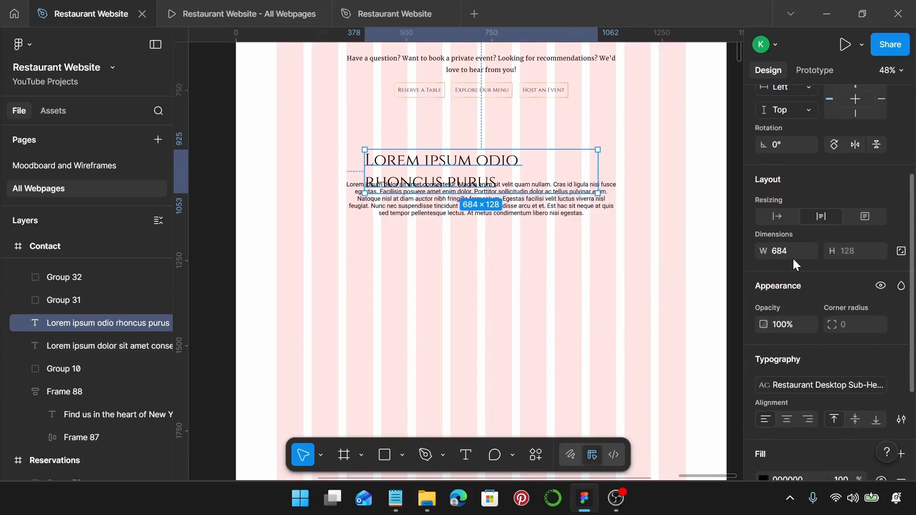
pyautogui.click(777, 216)
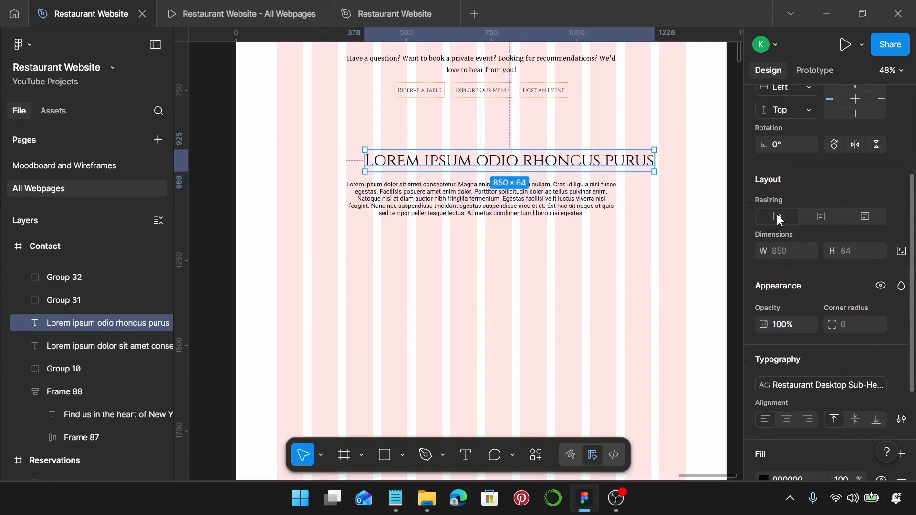
pyautogui.scroll(-3, 787, 268)
pyautogui.click(792, 278)
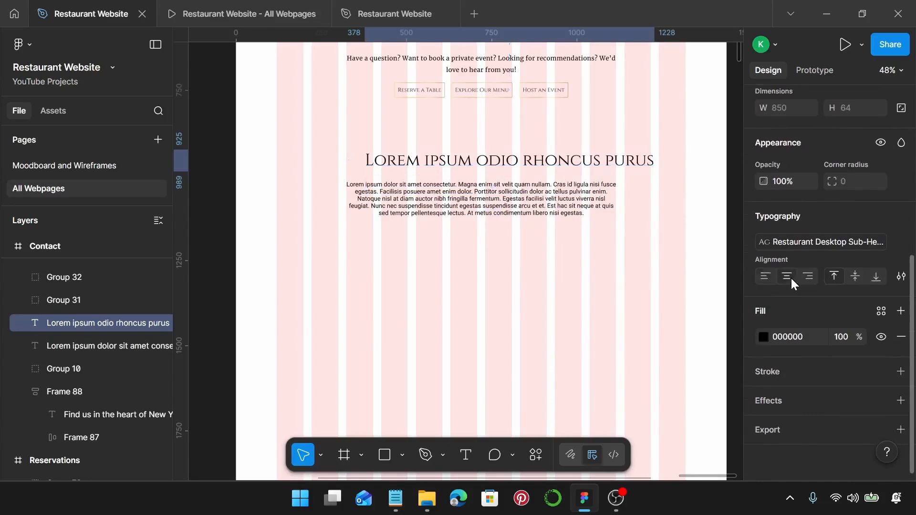
# Step: Replace the Lorem ipsum heading with "Get in Touch" from the notes and center it horizontally on the page at about Y 923
pyautogui.click(395, 498)
pyautogui.scroll(-3, 687, 287)
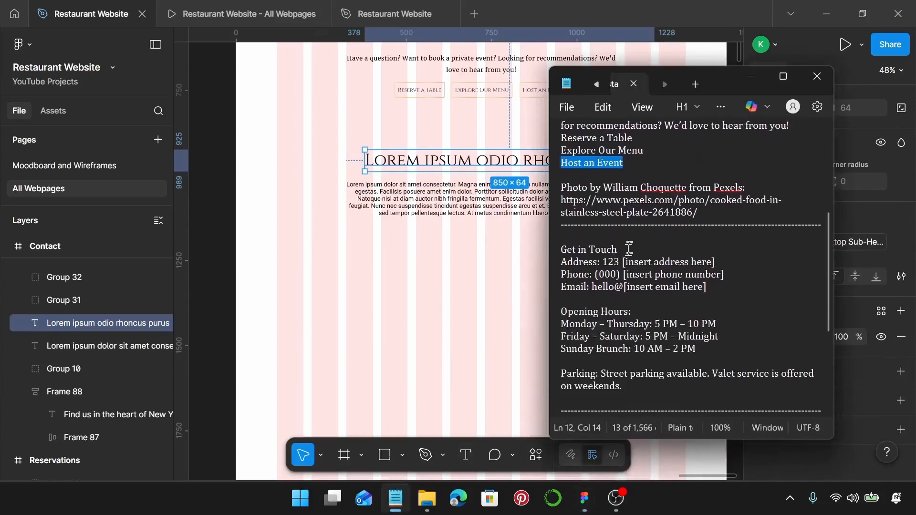
pyautogui.moveTo(619, 249); pyautogui.dragTo(559, 248)
pyautogui.hotkey('ctrl', 'c')
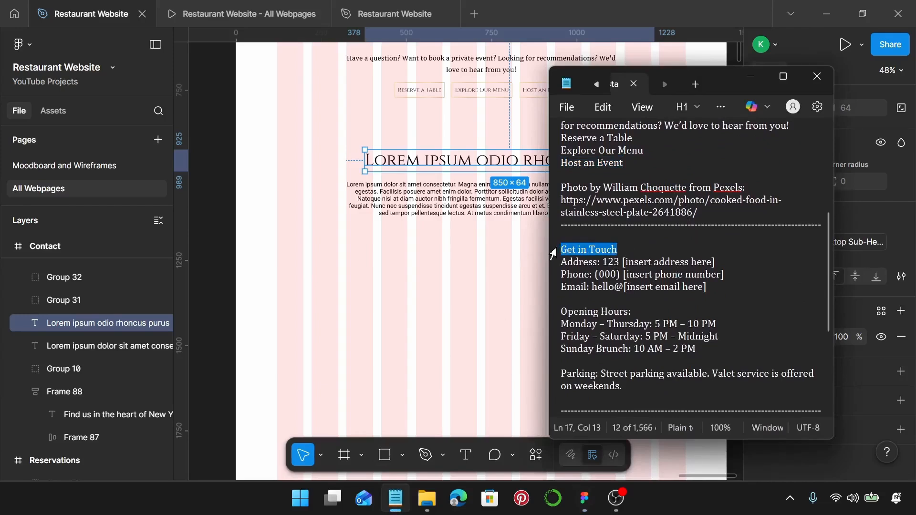
pyautogui.doubleClick(460, 157)
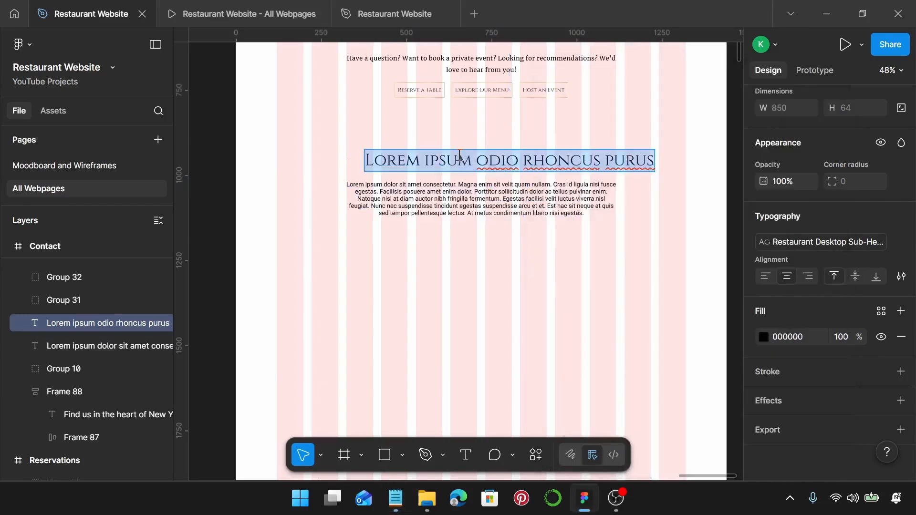
pyautogui.hotkey('ctrl', 'v')
pyautogui.press('Escape')
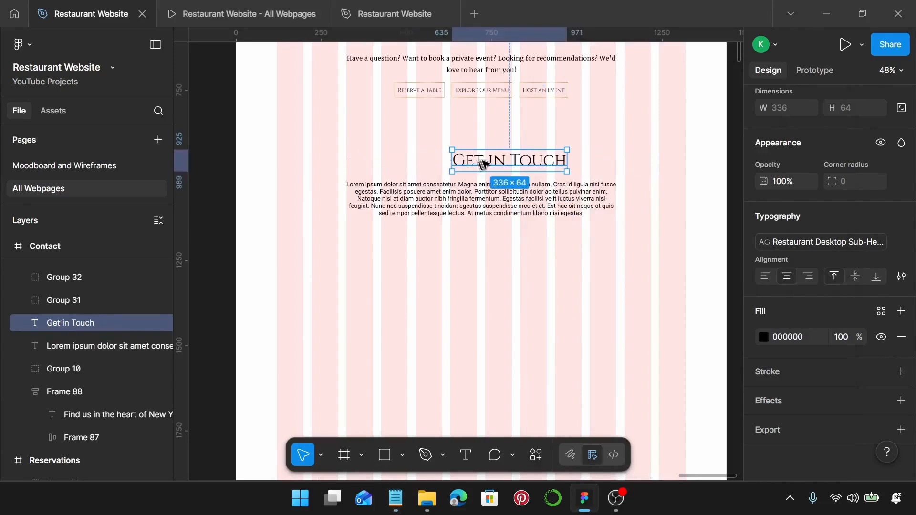
pyautogui.moveTo(482, 164); pyautogui.dragTo(458, 163)
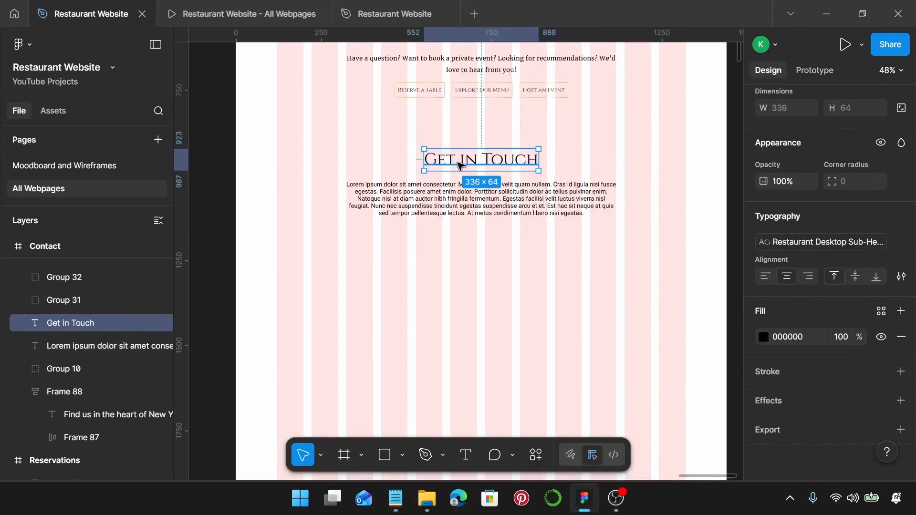
# Step: Apply the 18/34 Restaurant Desktop Body text style to the placeholder paragraph under the Get in Touch heading
pyautogui.click(468, 200)
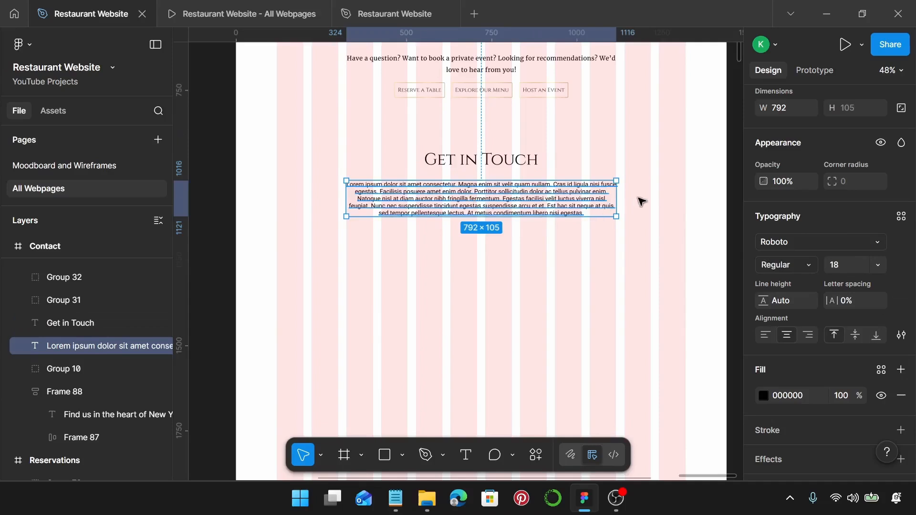
pyautogui.click(901, 217)
pyautogui.scroll(-3, 653, 323)
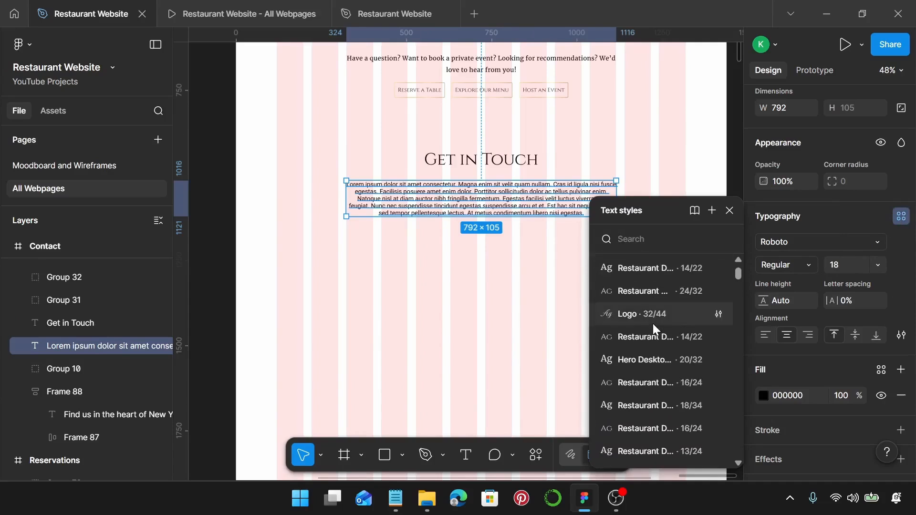
pyautogui.scroll(-3, 654, 329)
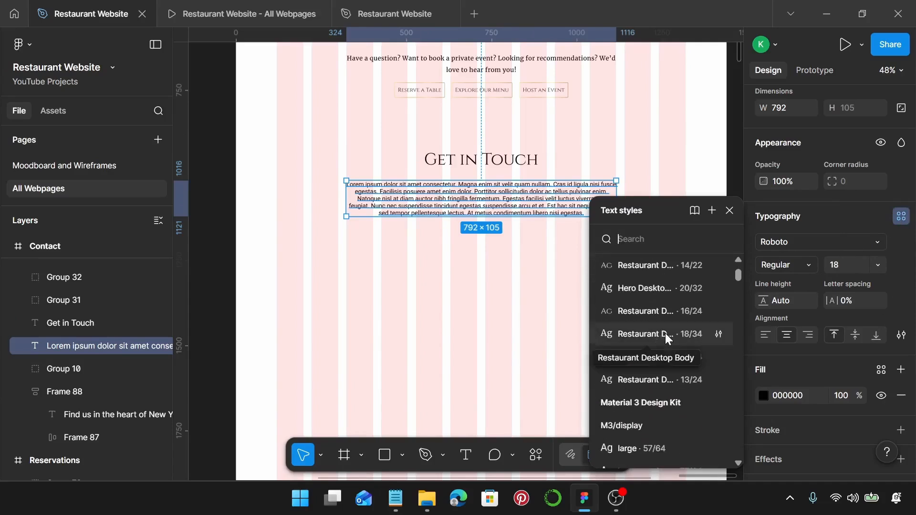
pyautogui.click(665, 333)
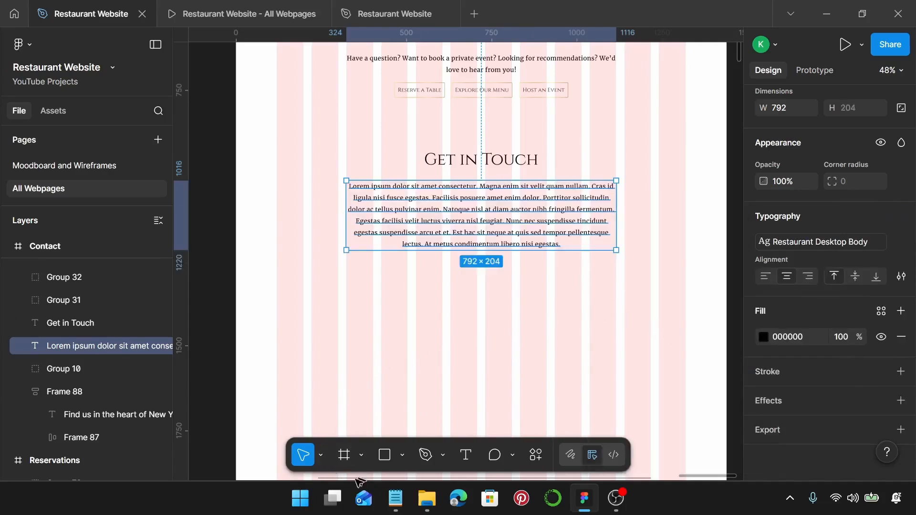
# Step: Replace the placeholder paragraph under Get in Touch with the address, phone, email, opening hours and parking copy from the notes
pyautogui.click(394, 498)
pyautogui.scroll(-1, 661, 349)
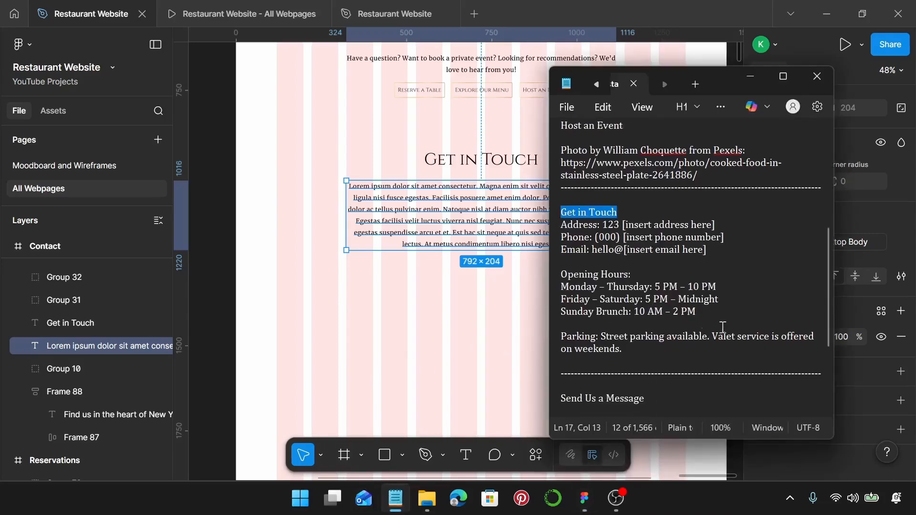
pyautogui.moveTo(663, 355); pyautogui.dragTo(558, 226)
pyautogui.hotkey('ctrl', 'c')
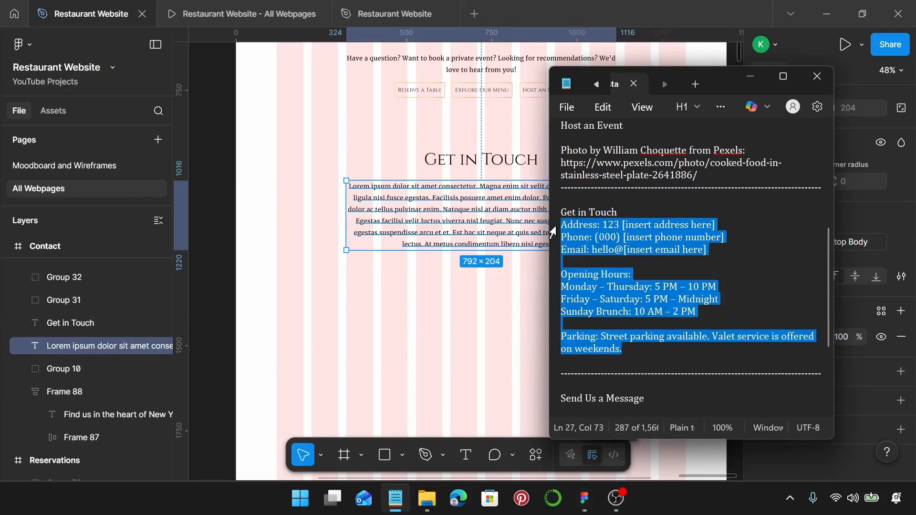
pyautogui.doubleClick(492, 241)
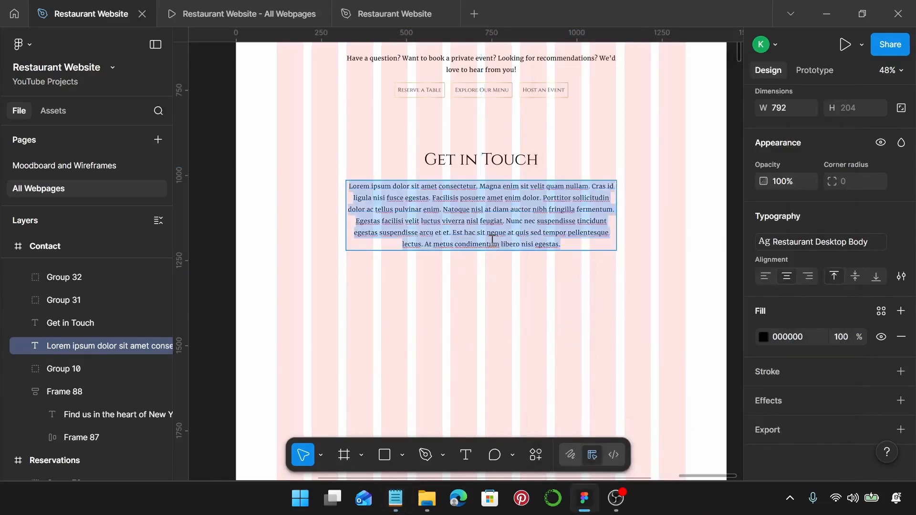
pyautogui.hotkey('ctrl', 'v')
pyautogui.scroll(1, 470, 286)
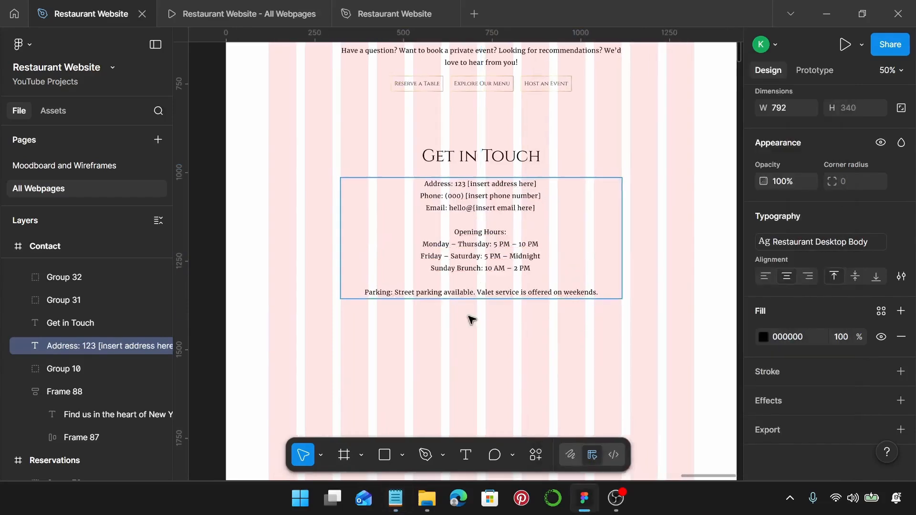
pyautogui.press('Escape')
# Step: Check the left and right edges of the contact details text box against the layout grid columns
pyautogui.scroll(10, 352, 177)
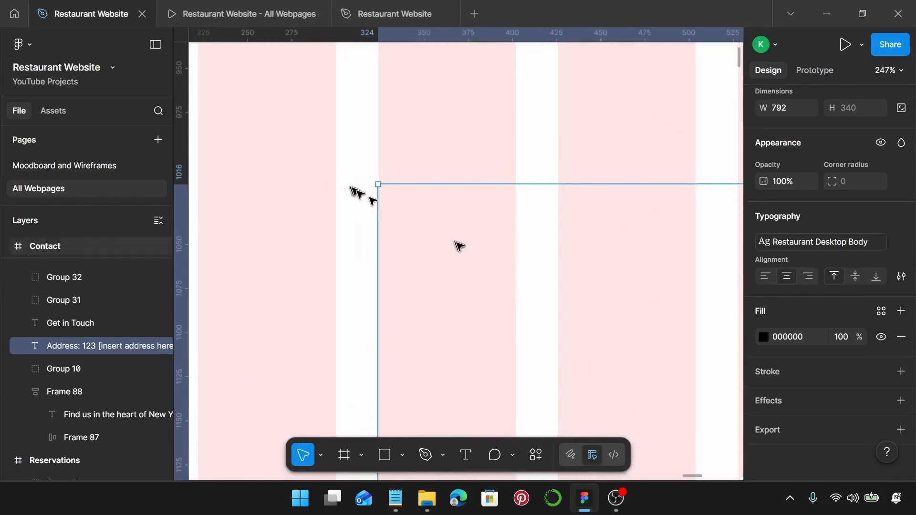
pyautogui.scroll(-3, 459, 246)
pyautogui.scroll(-3, 459, 246)
pyautogui.hscroll(5, 459, 245)
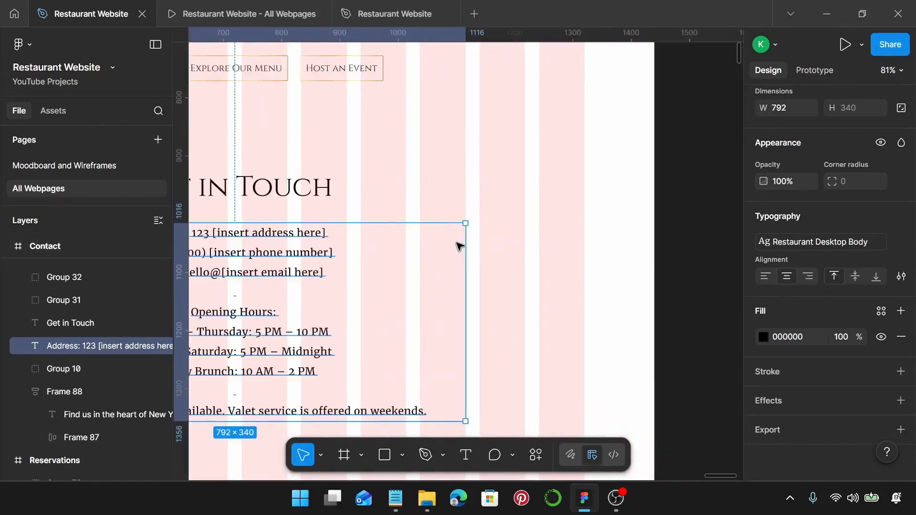
pyautogui.scroll(4, 459, 246)
pyautogui.scroll(-6, 458, 245)
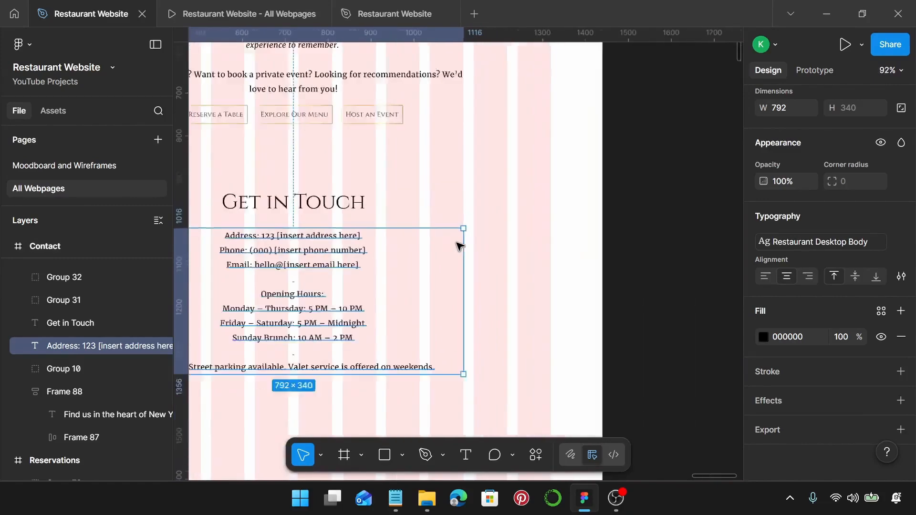
pyautogui.hscroll(-1, 456, 242)
pyautogui.hscroll(-5, 415, 255)
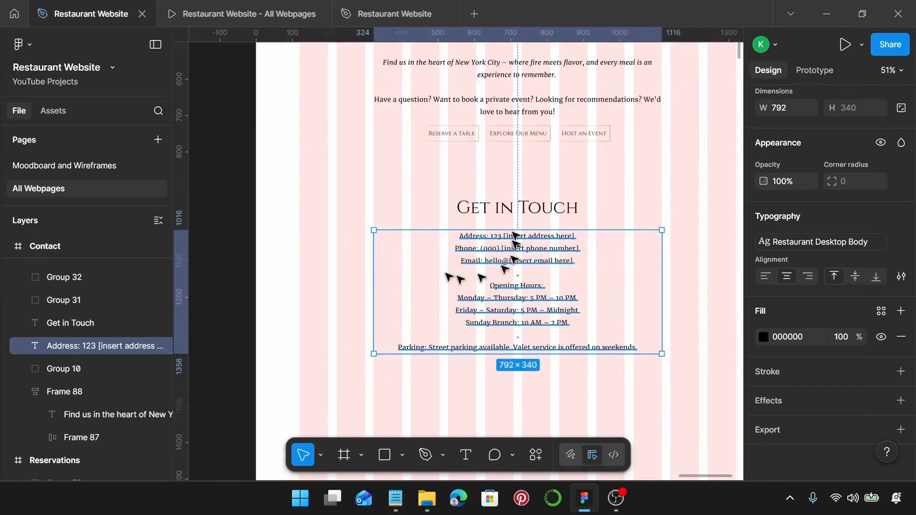
# Step: Wrap the Get in Touch heading and contact details in a vertical auto layout frame with a gap of 25
pyautogui.keyDown('shift'); pyautogui.click(522, 208); pyautogui.keyUp('shift')
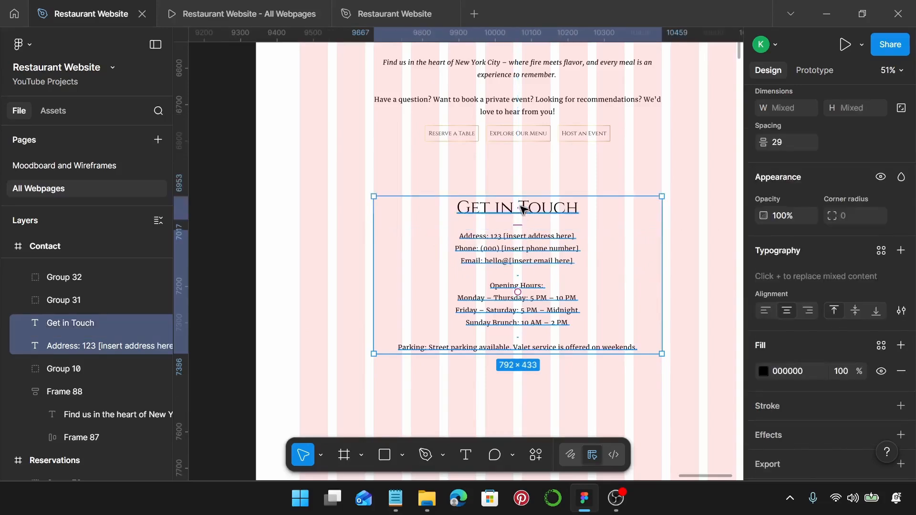
pyautogui.hotkey('shift', 'a')
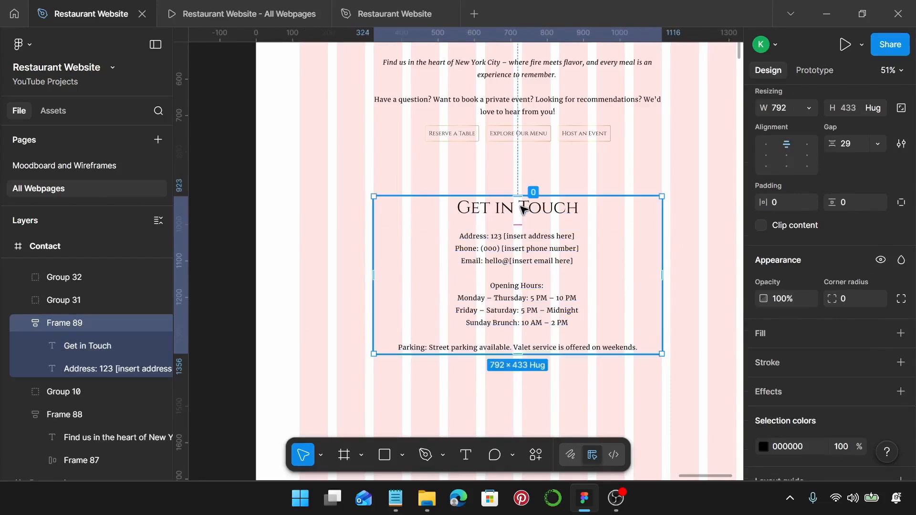
pyautogui.scroll(1, 705, 227)
pyautogui.scroll(2, 850, 173)
pyautogui.click(858, 220)
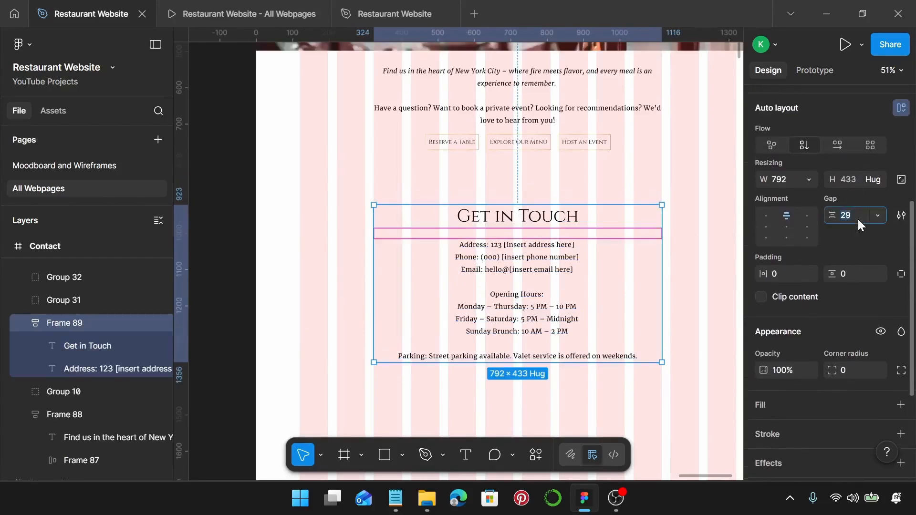
pyautogui.write('25')
pyautogui.press('Return')
# Step: Delete the two remaining Lorem ipsum placeholder sections and their divider lines above the footer
pyautogui.scroll(-5, 611, 281)
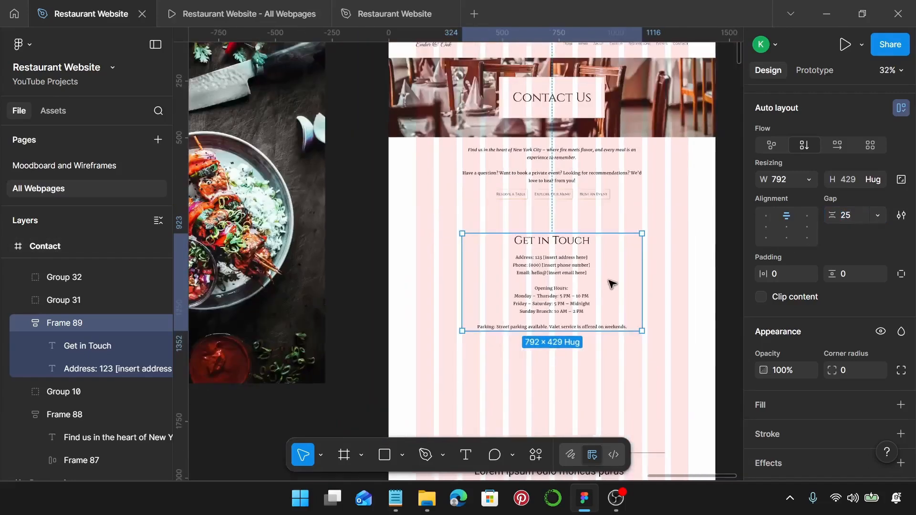
pyautogui.scroll(-10, 605, 270)
pyautogui.scroll(3, 605, 267)
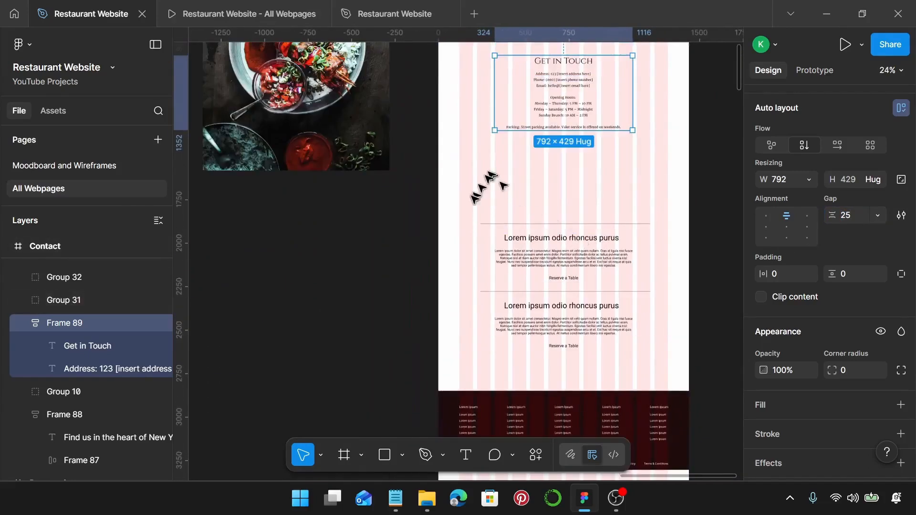
pyautogui.moveTo(468, 197); pyautogui.dragTo(655, 370)
pyautogui.press('Delete')
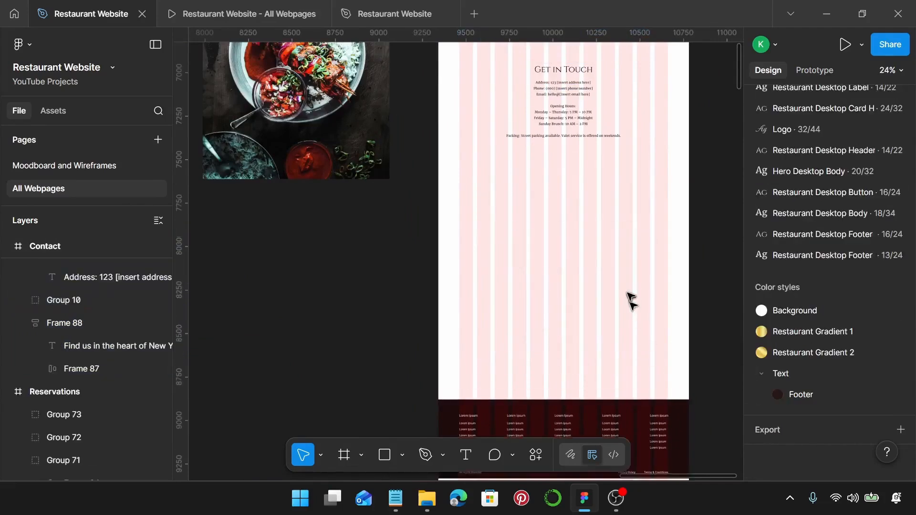
# Step: Duplicate the Get in Touch frame straight down the page, with the copy's top edge at about Y 1680
pyautogui.scroll(4, 623, 286)
pyautogui.click(561, 234)
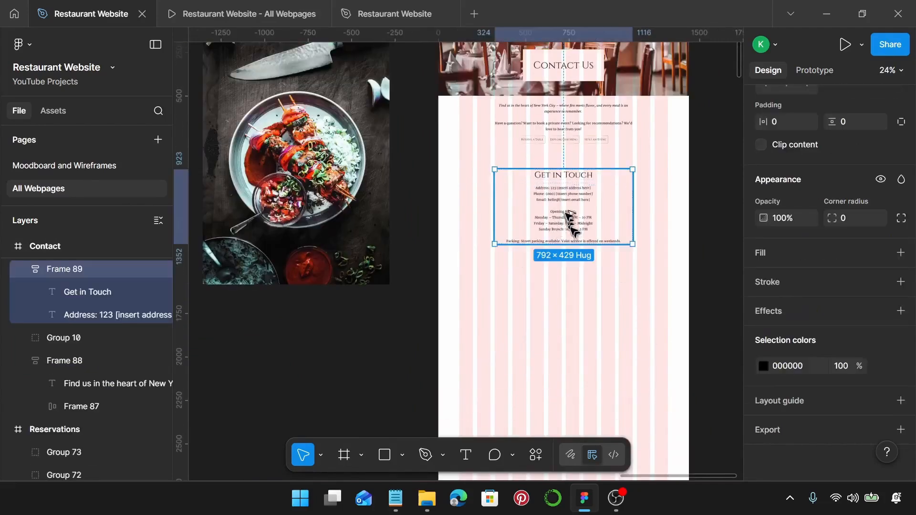
pyautogui.moveTo(570, 225); pyautogui.dragTo(572, 342)
pyautogui.scroll(5, 570, 339)
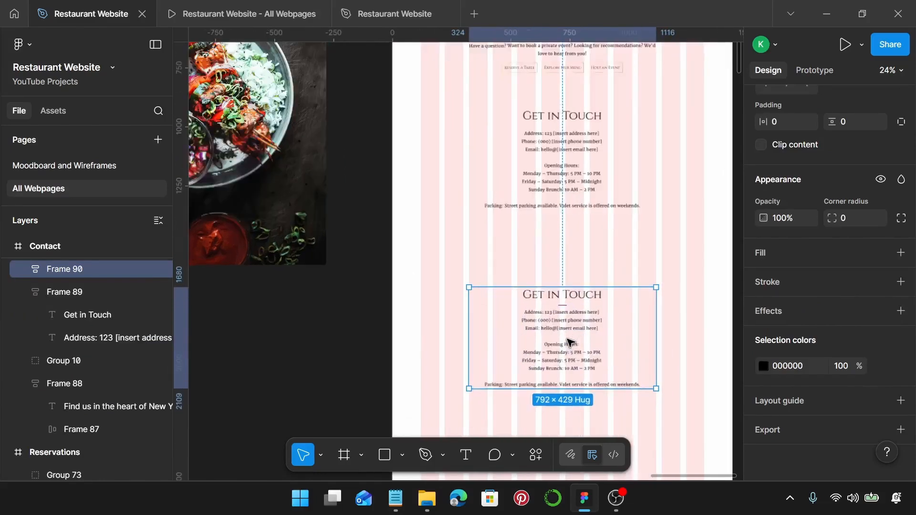
# Step: Replace the duplicated frame's heading with "Send Us a Message" from the notes
pyautogui.click(395, 498)
pyautogui.scroll(-2, 716, 311)
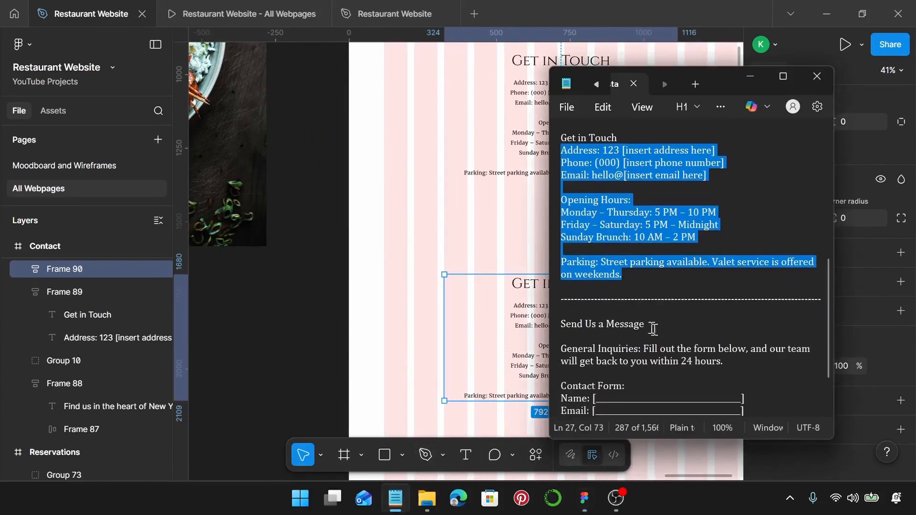
pyautogui.moveTo(655, 325); pyautogui.dragTo(561, 320)
pyautogui.hotkey('ctrl', 'c')
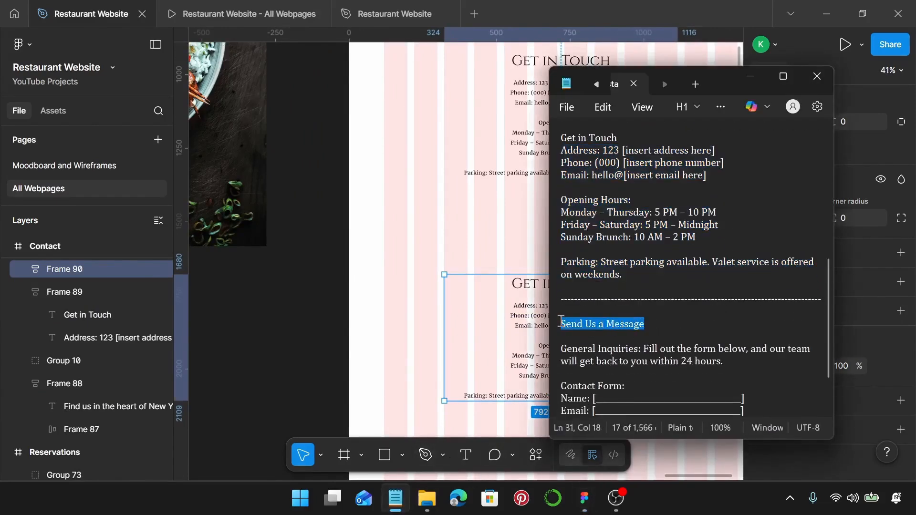
pyautogui.click(536, 317)
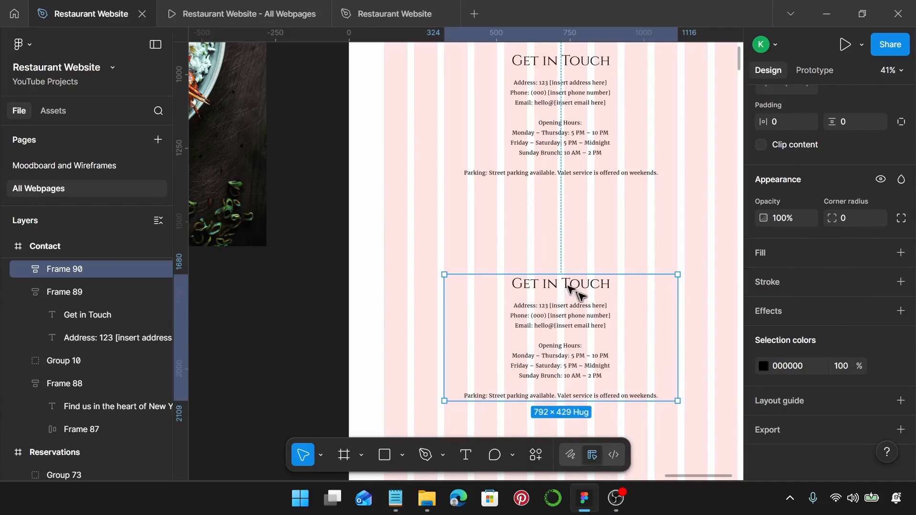
pyautogui.hscroll(2, 582, 296)
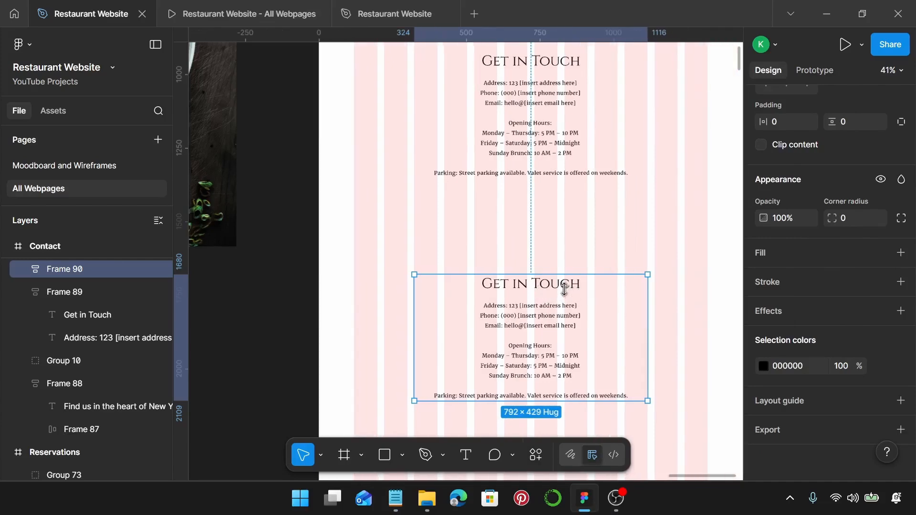
pyautogui.scroll(1, 565, 290)
pyautogui.doubleClick(566, 290)
pyautogui.doubleClick(565, 290)
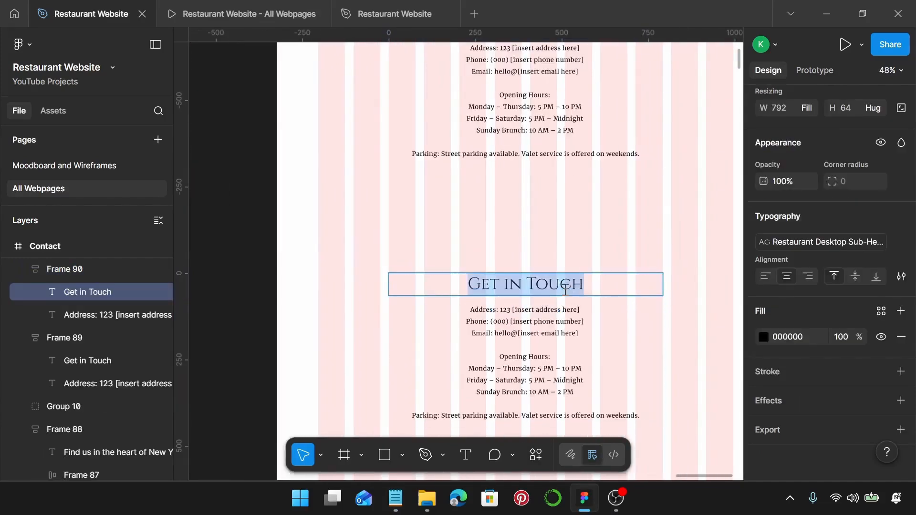
pyautogui.hotkey('ctrl', 'v')
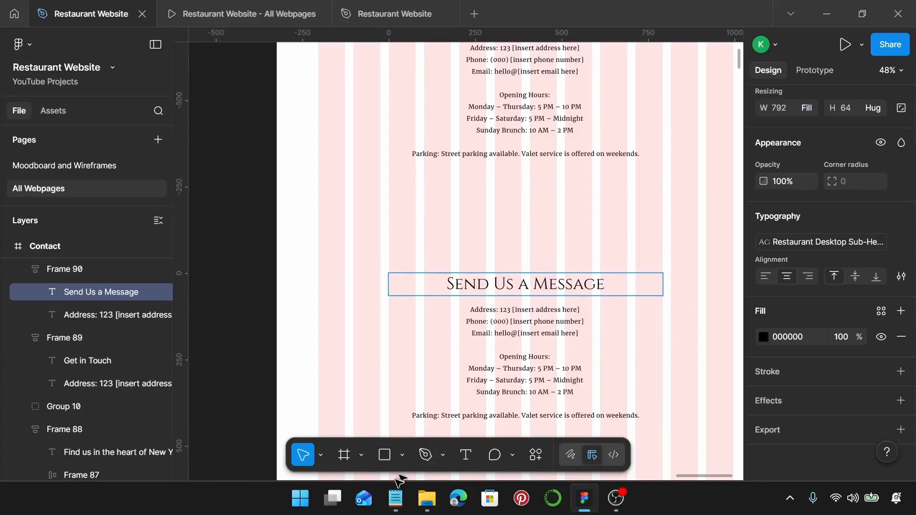
# Step: Replace the text under Send Us a Message with the General Inquiries and Contact Form copy from the notes, through the Message line
pyautogui.click(395, 498)
pyautogui.scroll(-2, 681, 361)
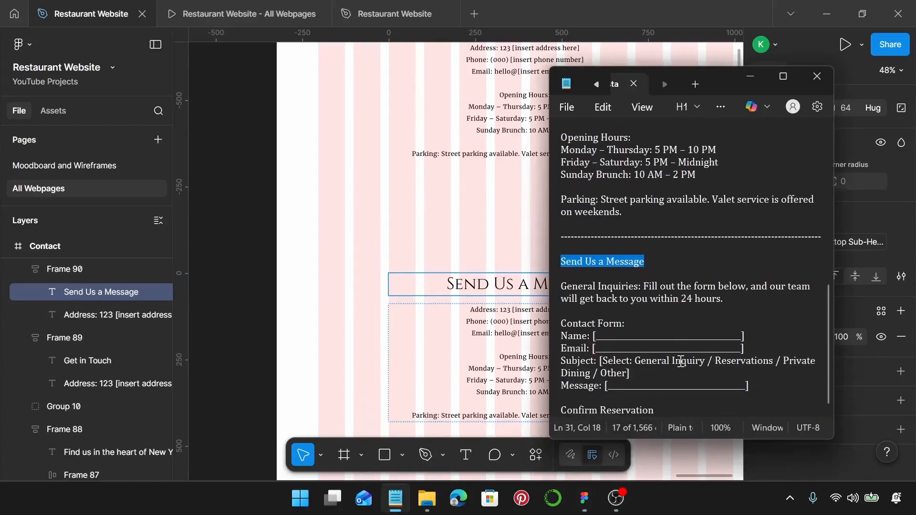
pyautogui.moveTo(760, 389); pyautogui.dragTo(567, 288)
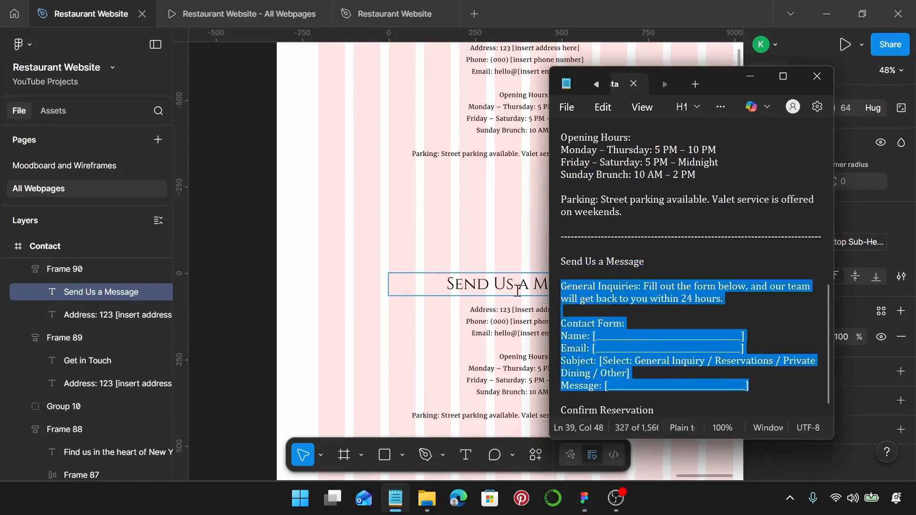
pyautogui.tripleClick(499, 311)
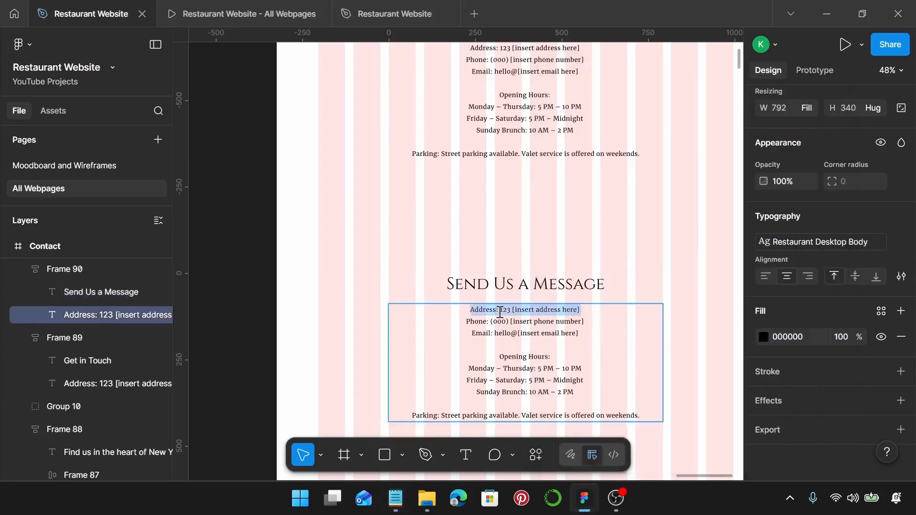
pyautogui.hotkey('ctrl', 'a')
pyautogui.hotkey('ctrl', 'v')
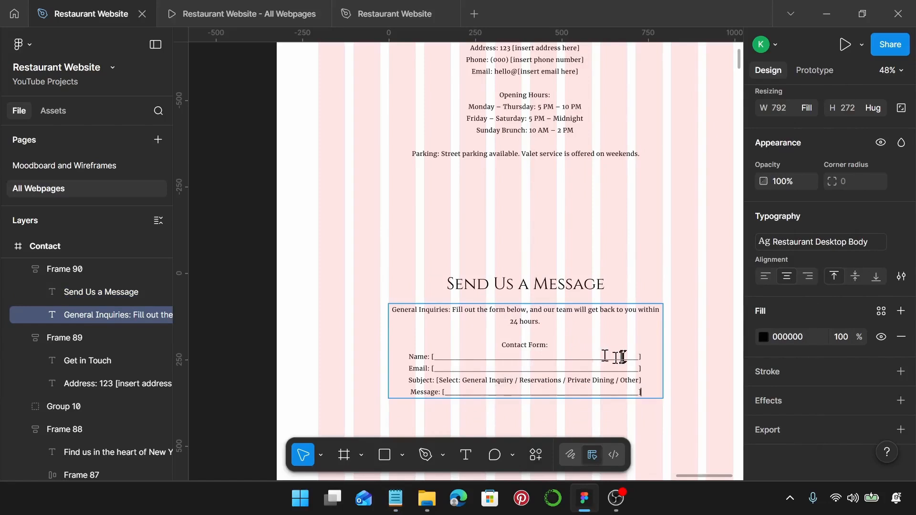
# Step: Duplicate the Send Us a Message heading within its frame, placing the copy below the contact form text
pyautogui.scroll(-3, 620, 358)
pyautogui.press('Escape')
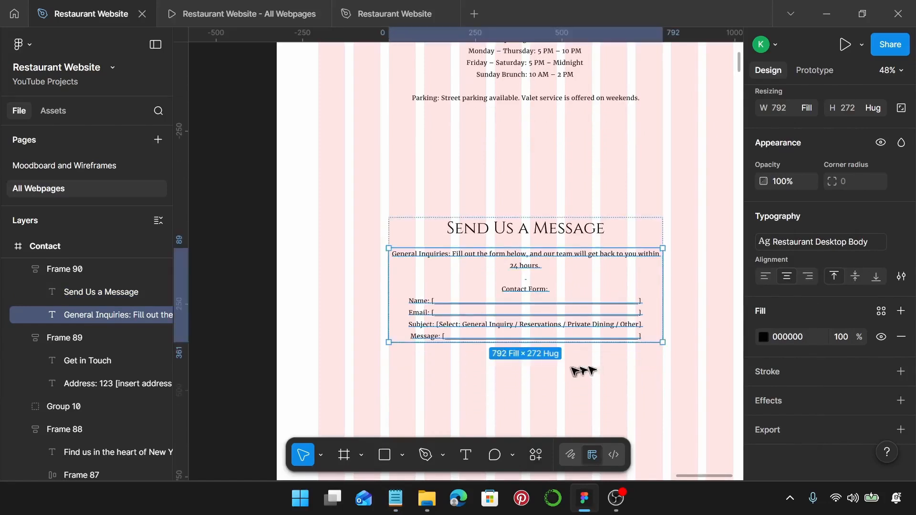
pyautogui.click(583, 371)
pyautogui.doubleClick(548, 237)
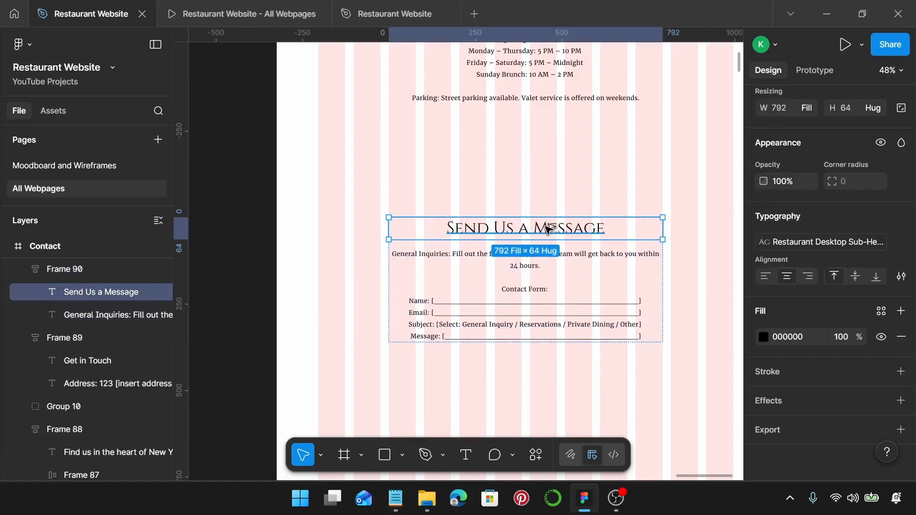
pyautogui.moveTo(549, 225); pyautogui.dragTo(579, 347)
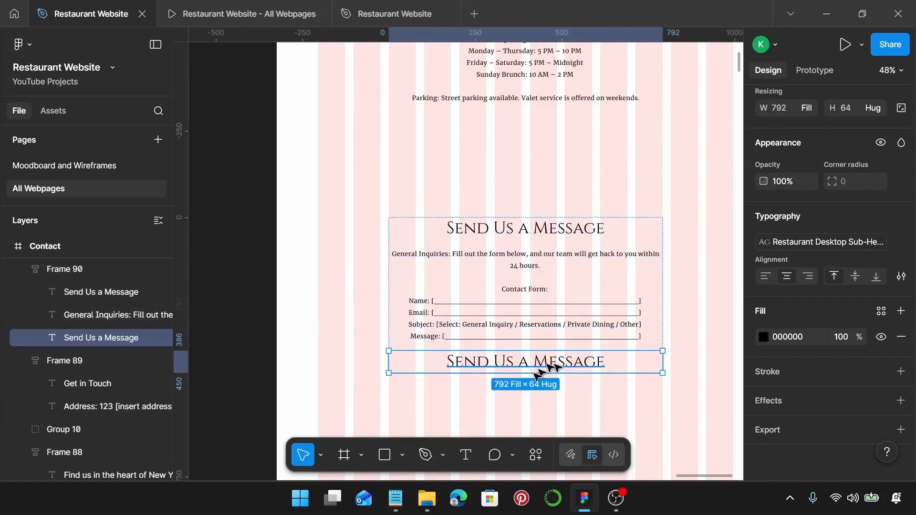
pyautogui.scroll(-4, 592, 368)
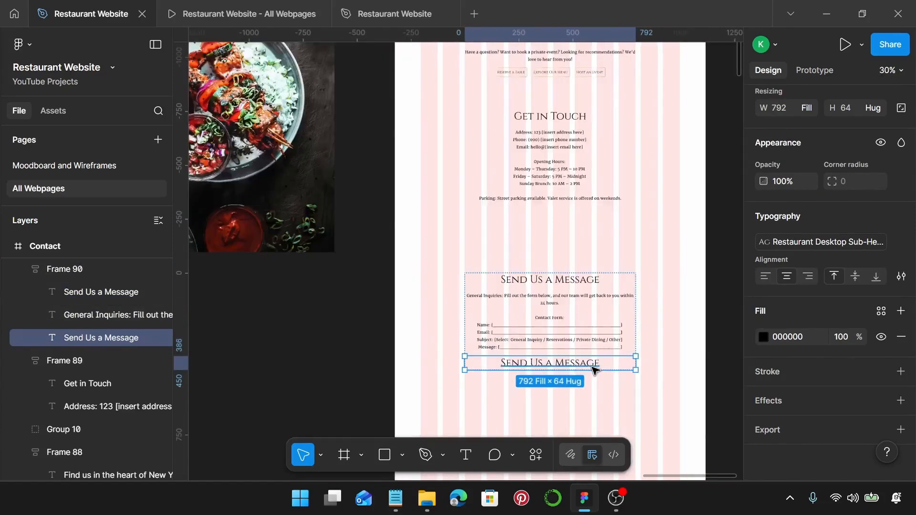
# Step: Replace the duplicated heading below the contact form with a copy of the Explore Our Menu button
pyautogui.scroll(6, 543, 155)
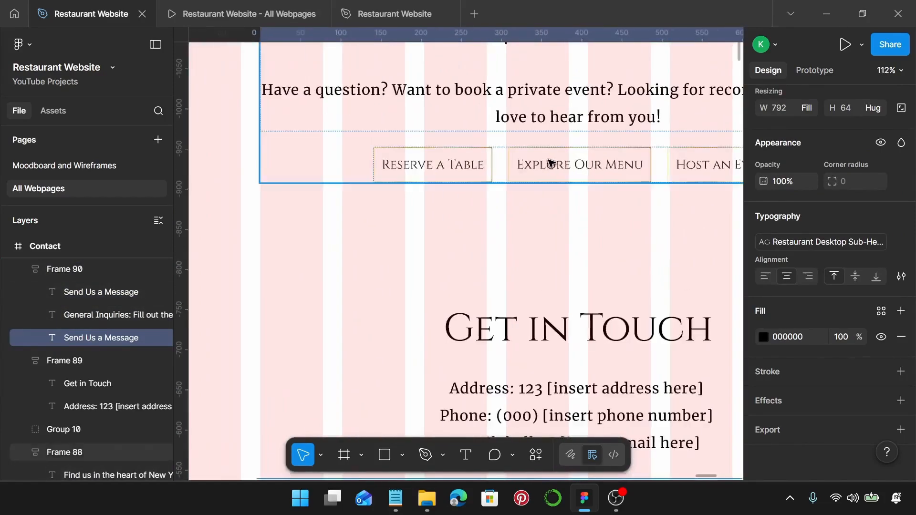
pyautogui.click(551, 163)
pyautogui.doubleClick(551, 163)
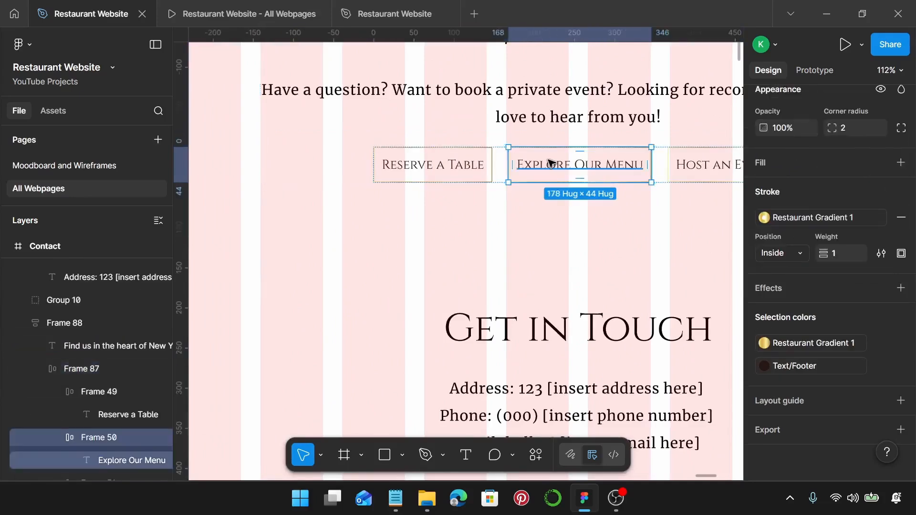
pyautogui.scroll(-5, 551, 164)
pyautogui.scroll(-10, 551, 164)
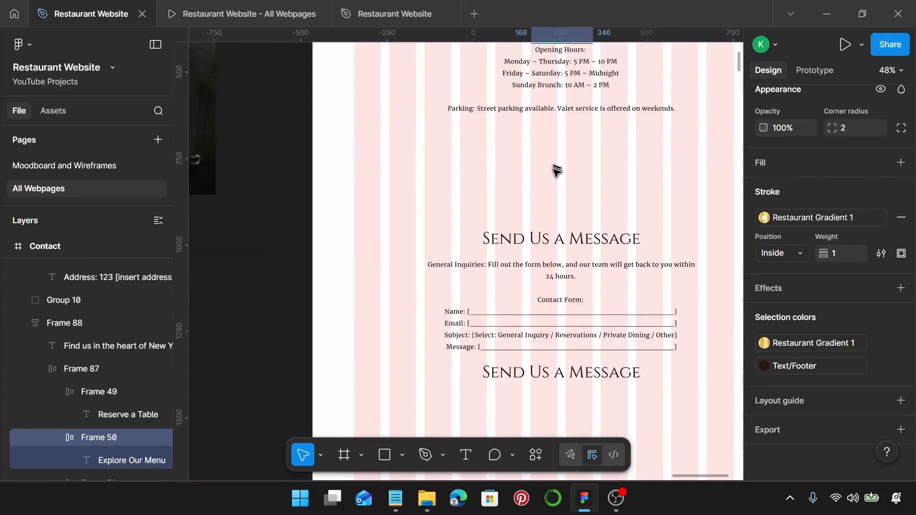
pyautogui.click(559, 205)
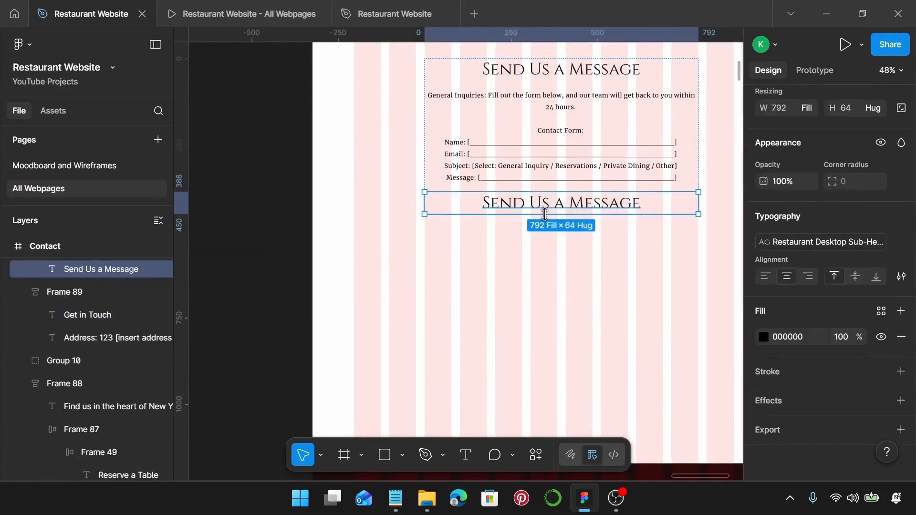
pyautogui.hotkey('ctrl', 'z')
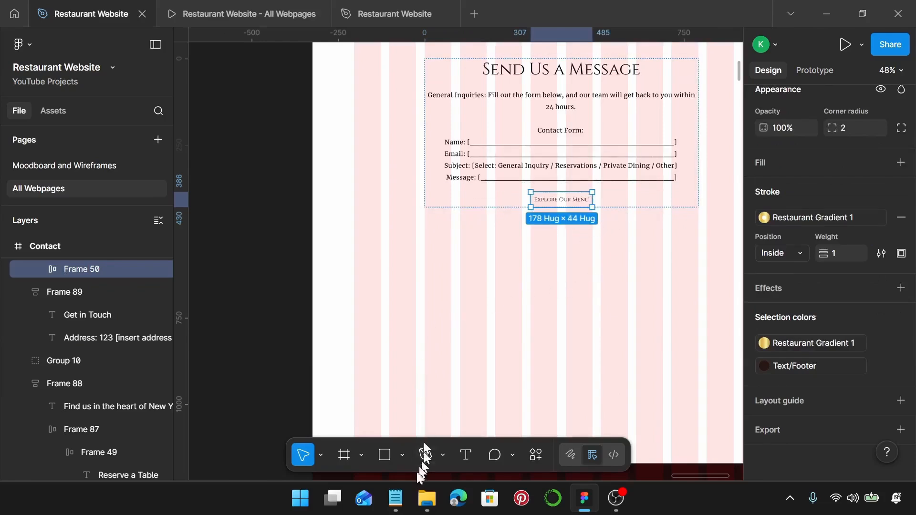
# Step: Replace the label of the button below the contact form with "Confirm Reservation" from the notes
pyautogui.click(396, 498)
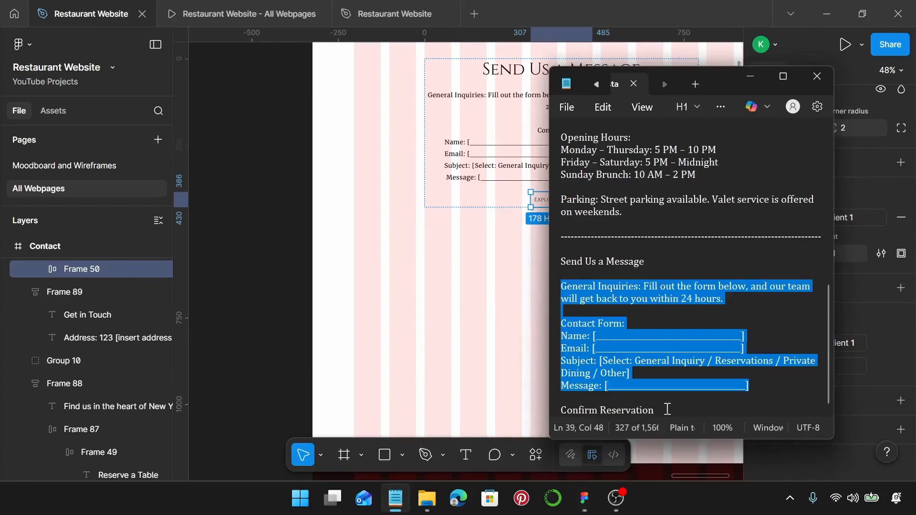
pyautogui.moveTo(667, 409); pyautogui.dragTo(544, 410)
pyautogui.hotkey('ctrl', 'c')
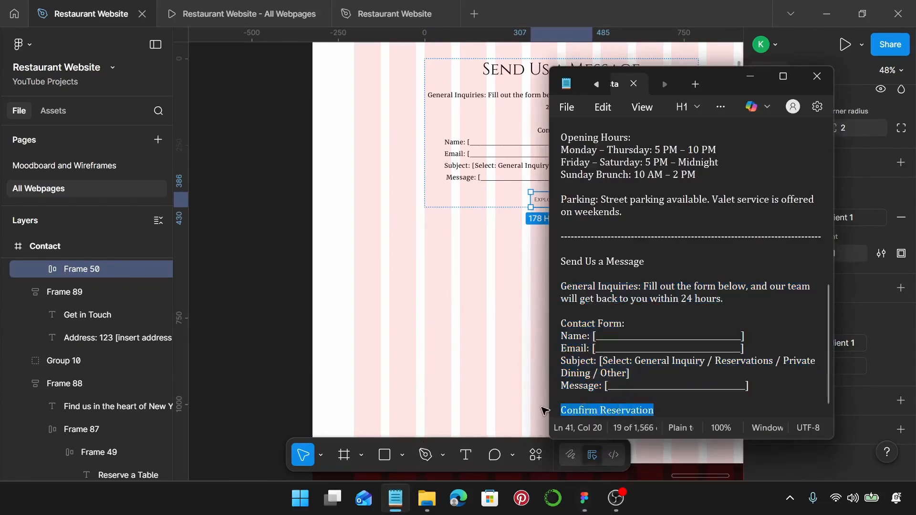
pyautogui.click(511, 281)
pyautogui.scroll(5, 564, 202)
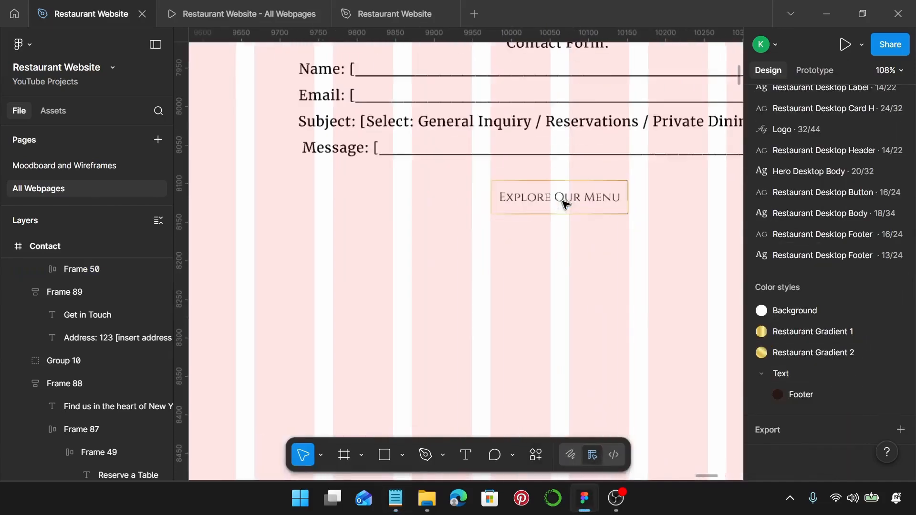
pyautogui.click(565, 203)
pyautogui.doubleClick(565, 202)
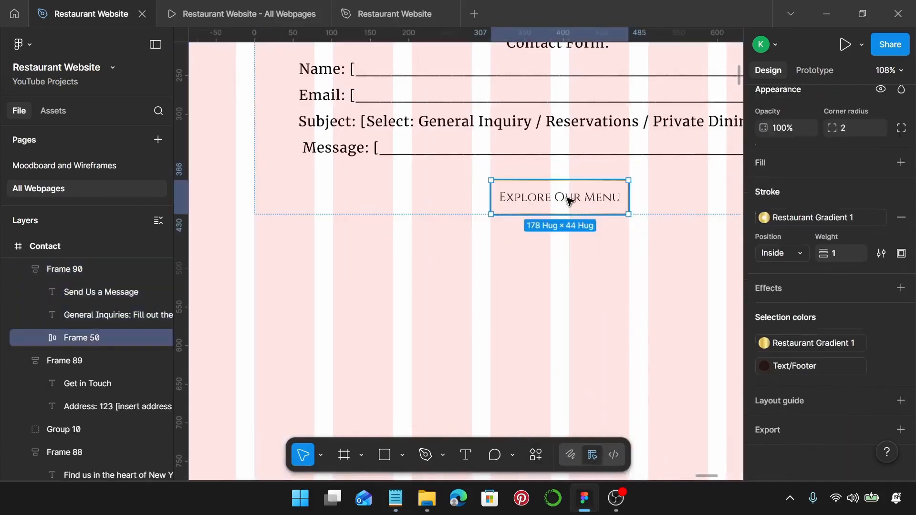
pyautogui.doubleClick(569, 200)
pyautogui.doubleClick(568, 199)
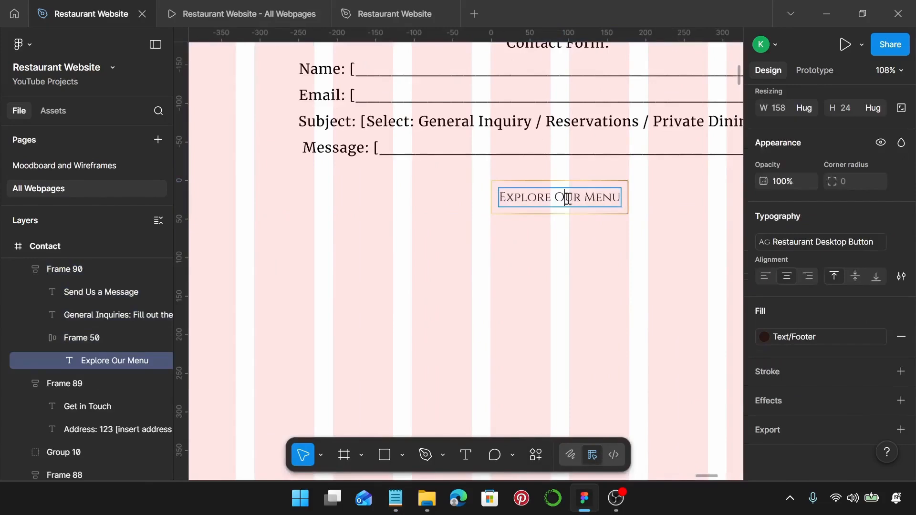
pyautogui.hotkey('ctrl', 'a')
pyautogui.hotkey('ctrl', 'v')
pyautogui.press('Escape')
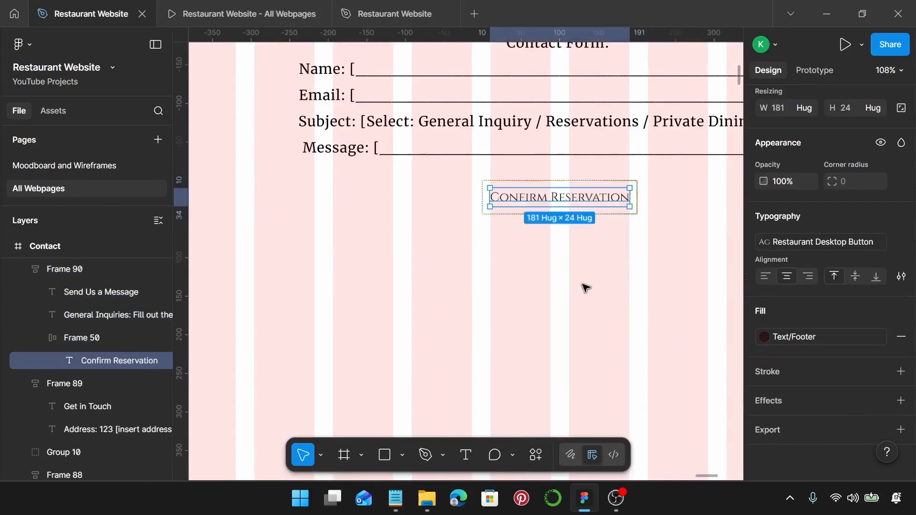
pyautogui.press('Escape')
pyautogui.scroll(-5, 585, 286)
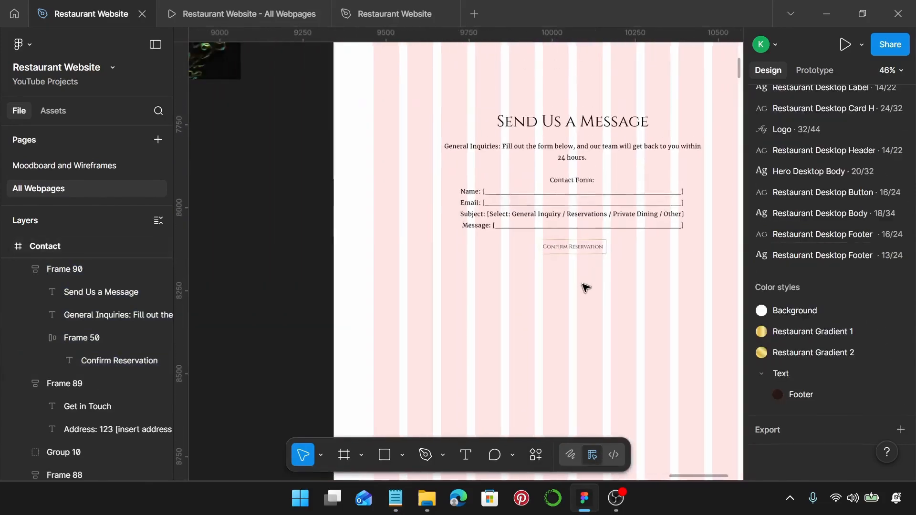
# Step: Rotate the food photo beside the Contact page to -90° and set its height to 1440, keeping proportions
pyautogui.click(596, 210)
pyautogui.scroll(3, 605, 222)
pyautogui.scroll(-3, 605, 222)
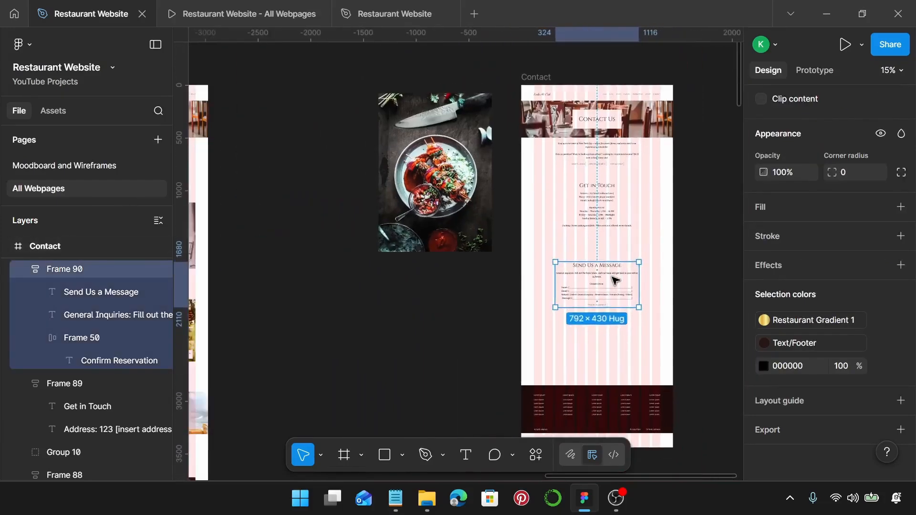
pyautogui.click(418, 188)
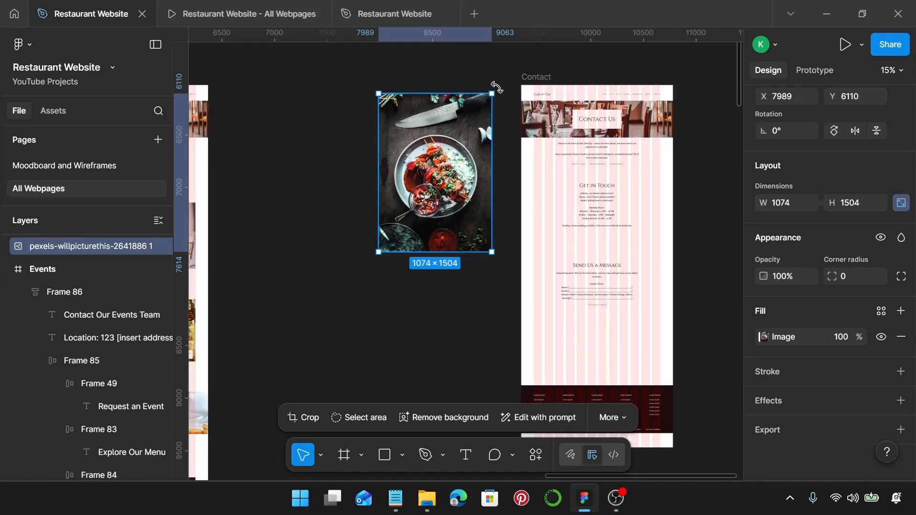
pyautogui.moveTo(496, 87); pyautogui.dragTo(481, 199)
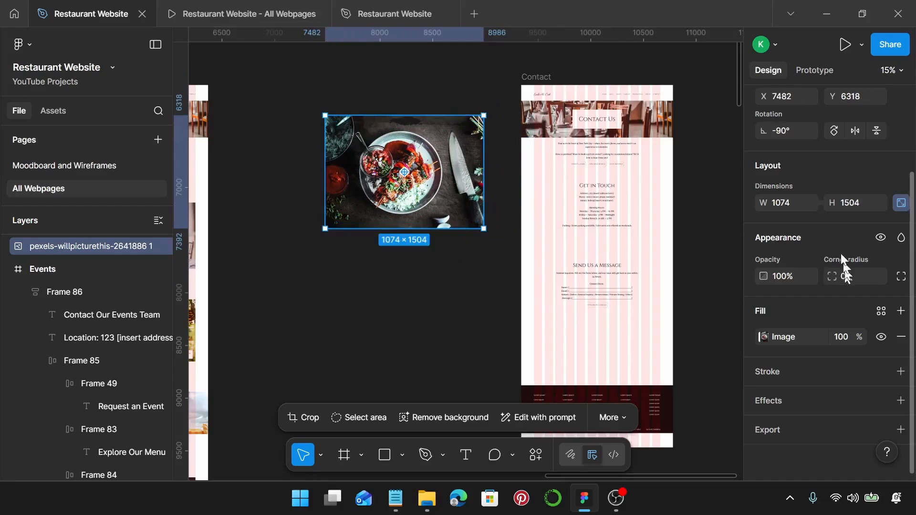
pyautogui.click(859, 202)
pyautogui.write('1440')
pyautogui.press('Return')
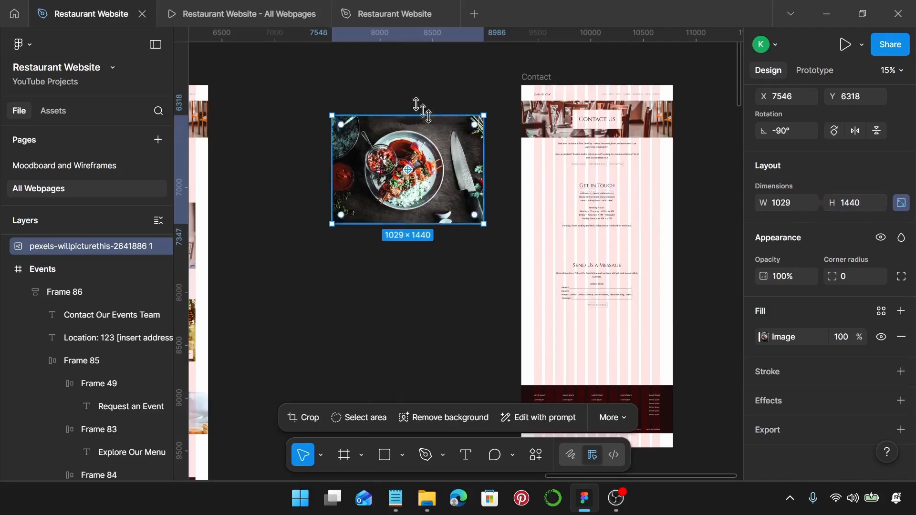
# Step: Crop the rotated food photo from its lower edge to a 350 × 1440 banner strip
pyautogui.scroll(2, 382, 165)
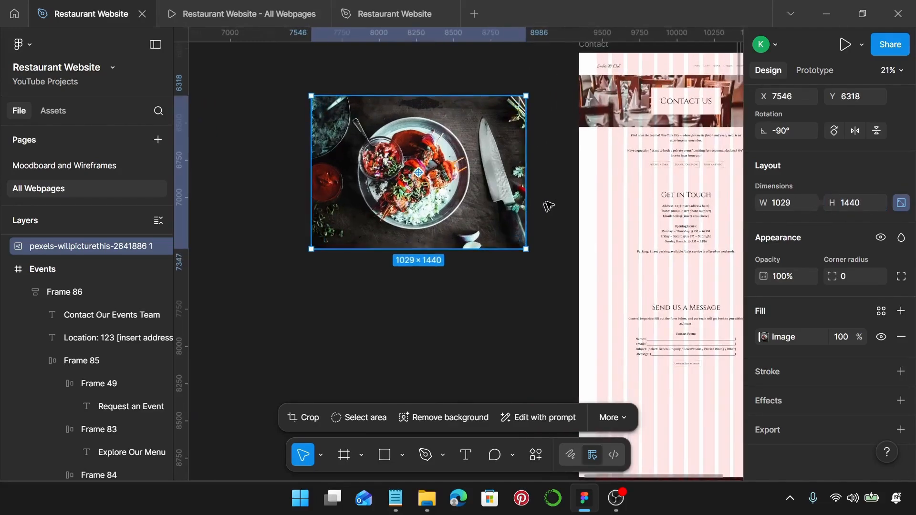
pyautogui.doubleClick(459, 191)
pyautogui.scroll(3, 406, 256)
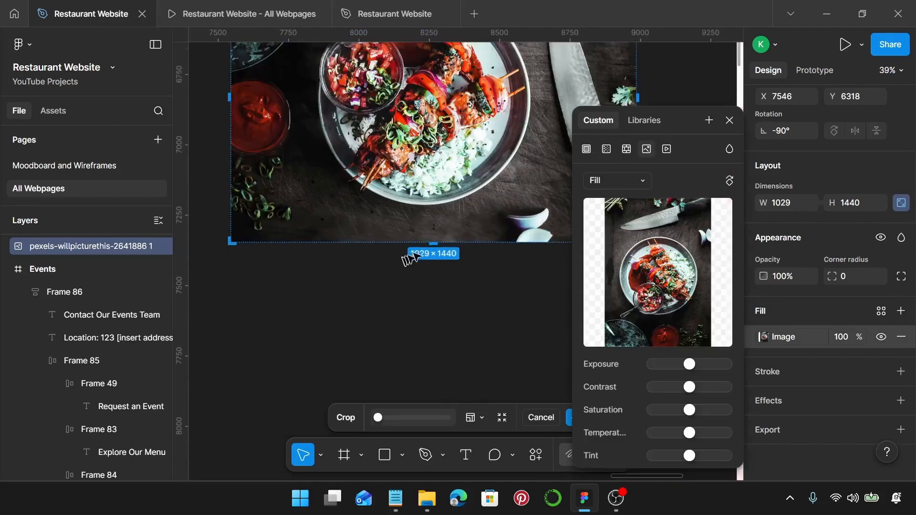
pyautogui.moveTo(433, 244); pyautogui.dragTo(435, 138)
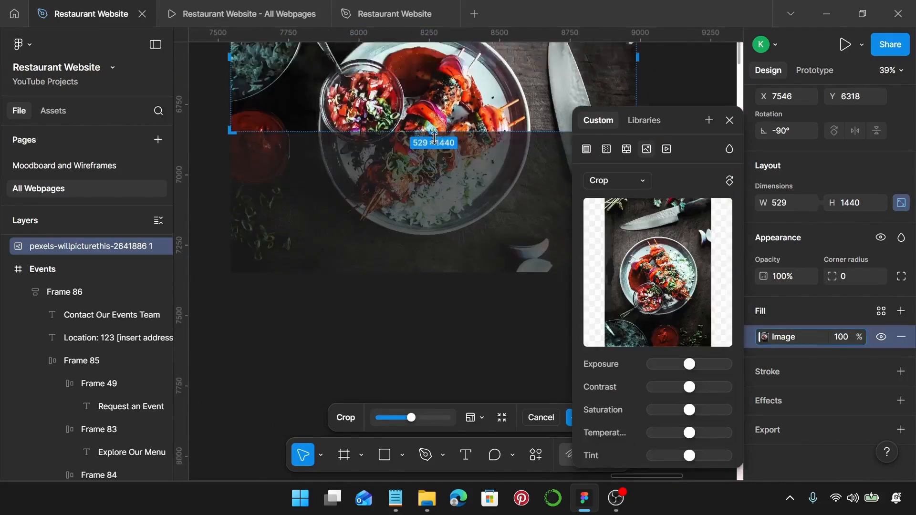
pyautogui.scroll(4, 434, 139)
pyautogui.moveTo(432, 359); pyautogui.dragTo(442, 309)
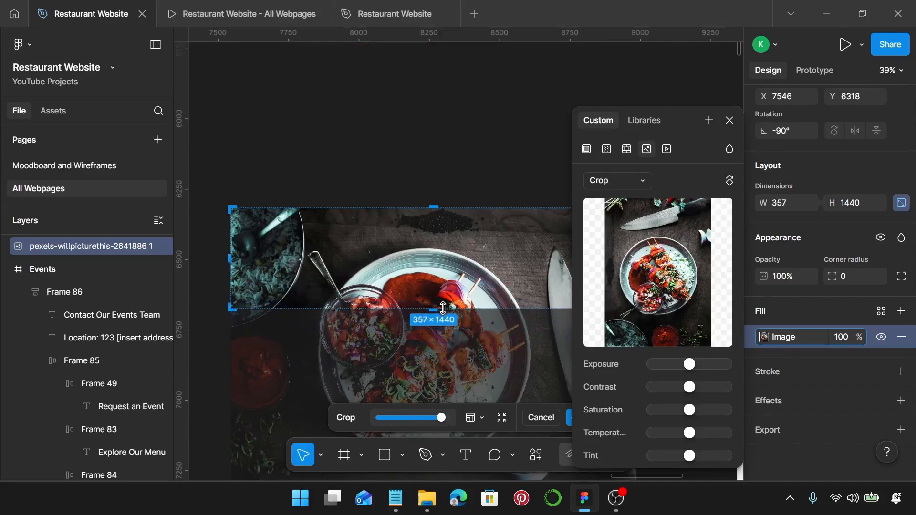
pyautogui.scroll(6, 439, 312)
pyautogui.scroll(3, 380, 287)
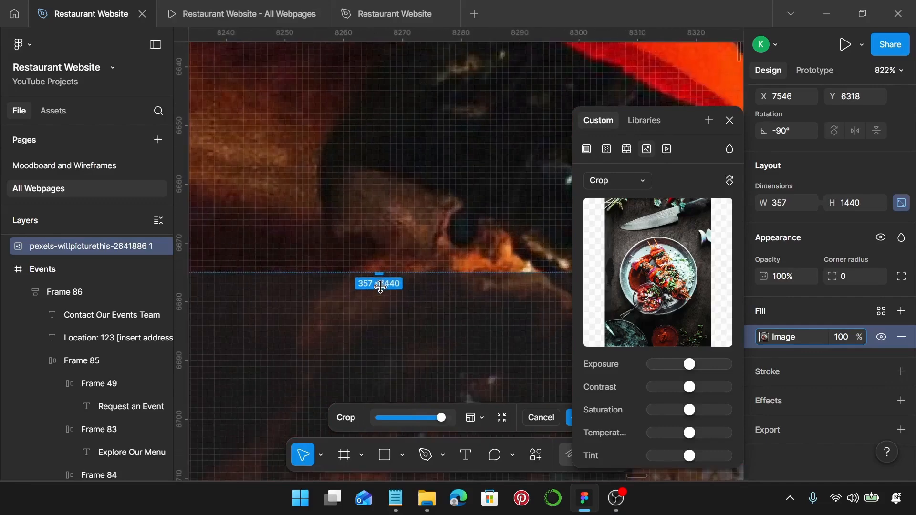
pyautogui.moveTo(382, 274); pyautogui.dragTo(381, 233)
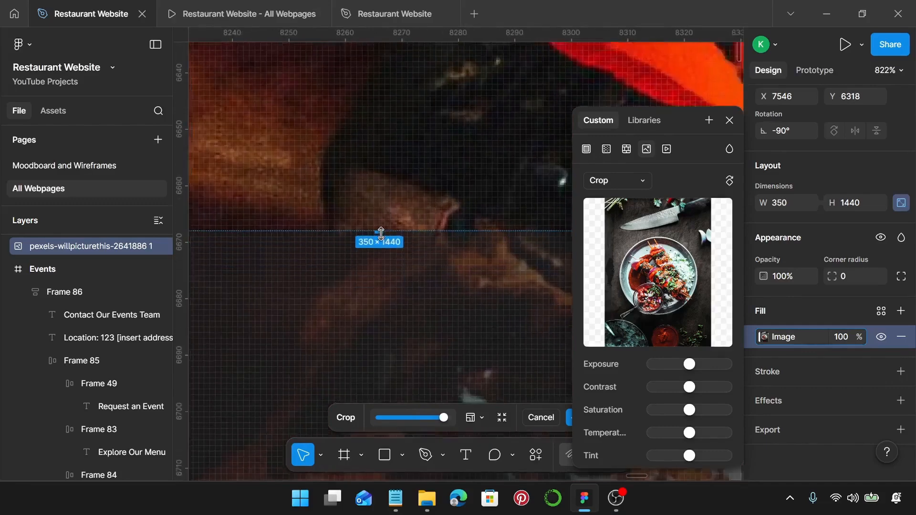
pyautogui.scroll(-8, 381, 233)
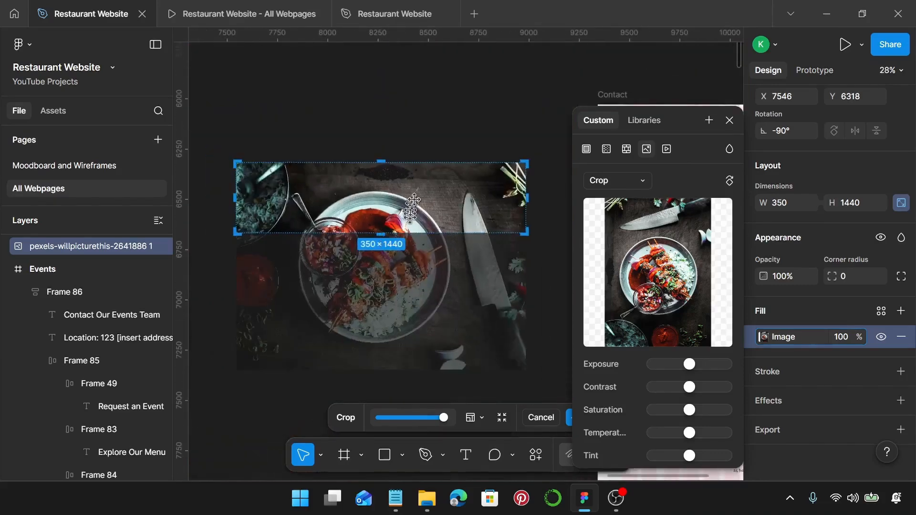
# Step: Shift the food photo upward inside the crop so the skewers fill the strip, and apply the crop
pyautogui.moveTo(414, 209); pyautogui.dragTo(414, 174)
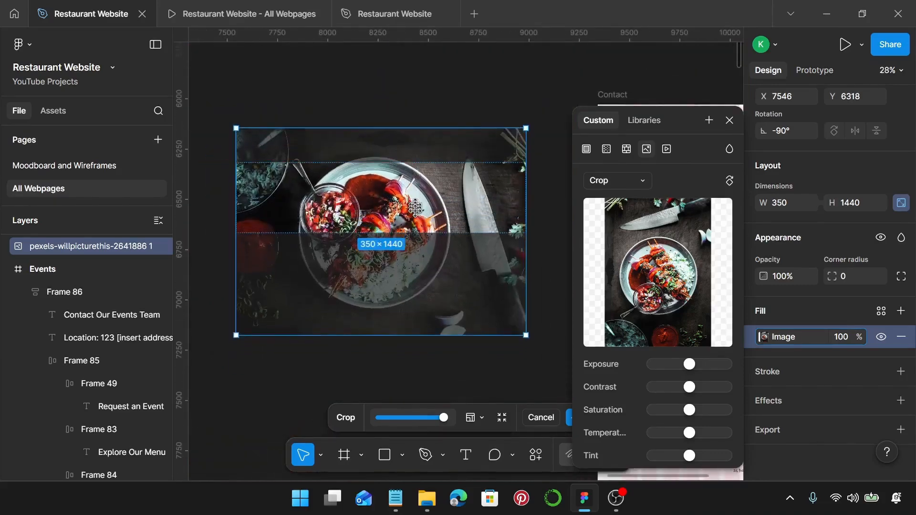
pyautogui.moveTo(416, 209); pyautogui.dragTo(414, 195)
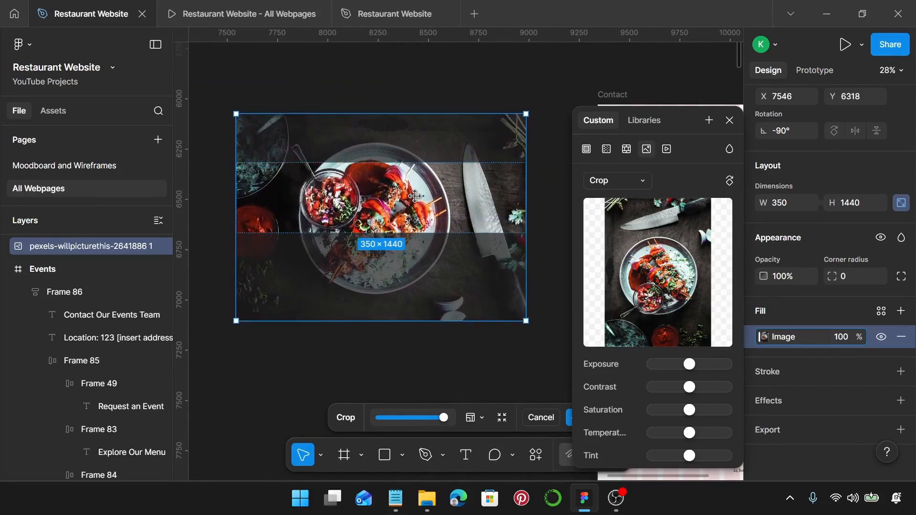
pyautogui.moveTo(420, 201); pyautogui.dragTo(419, 185)
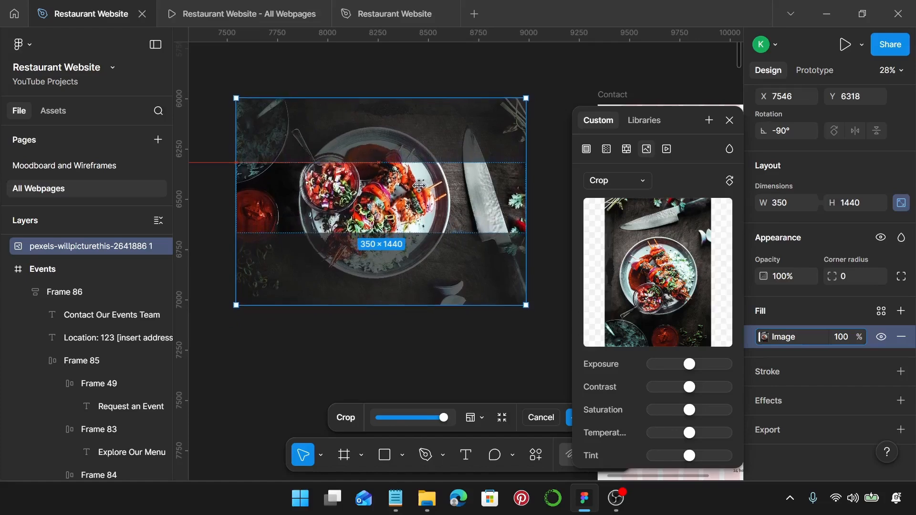
pyautogui.press('Return')
pyautogui.click(445, 280)
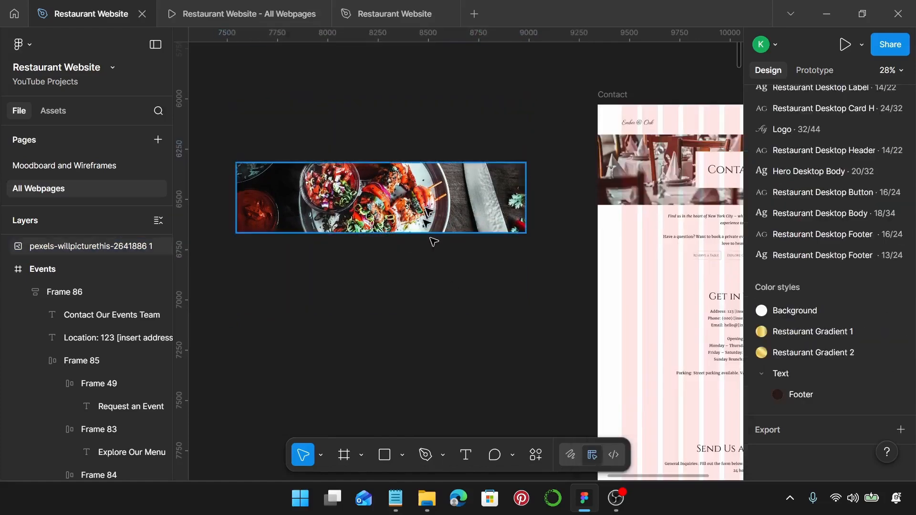
# Step: Cut the cropped food photo and replace the Contact page's hero image with it
pyautogui.click(426, 209)
pyautogui.hotkey('ctrl', 'x')
pyautogui.hscroll(4, 428, 211)
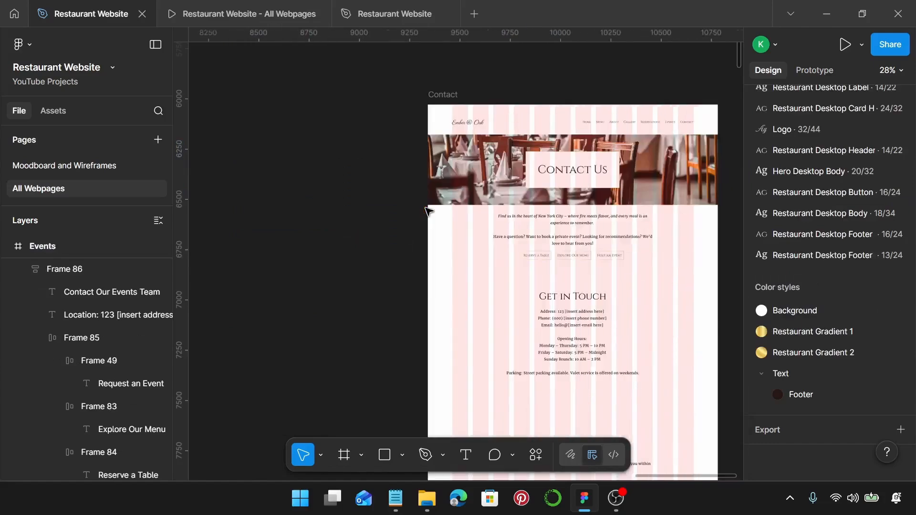
pyautogui.click(651, 185)
pyautogui.hotkey('ctrl', 'shift', 'r')
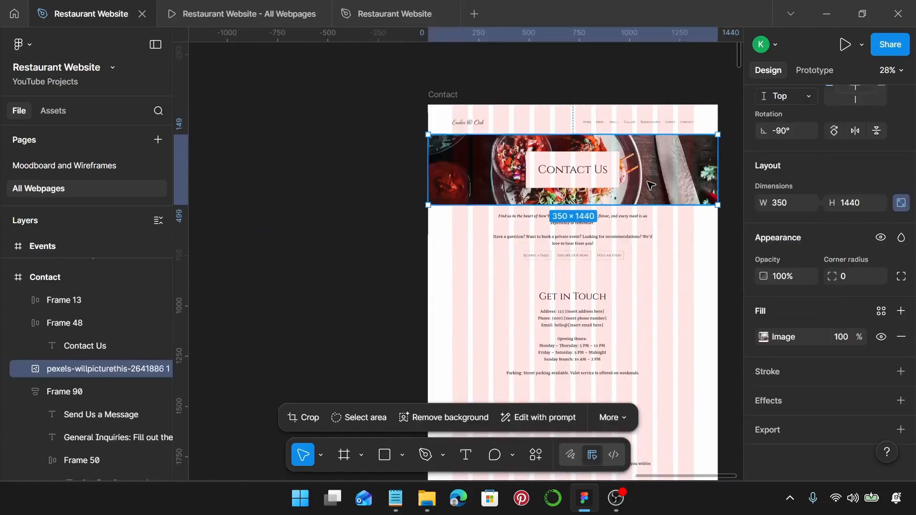
pyautogui.scroll(-5, 651, 185)
pyautogui.scroll(-2, 644, 178)
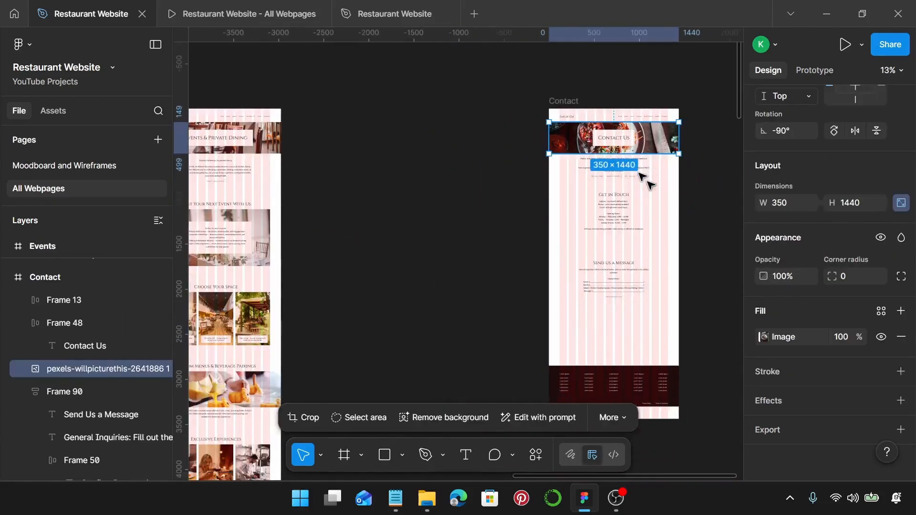
pyautogui.hscroll(-8, 488, 219)
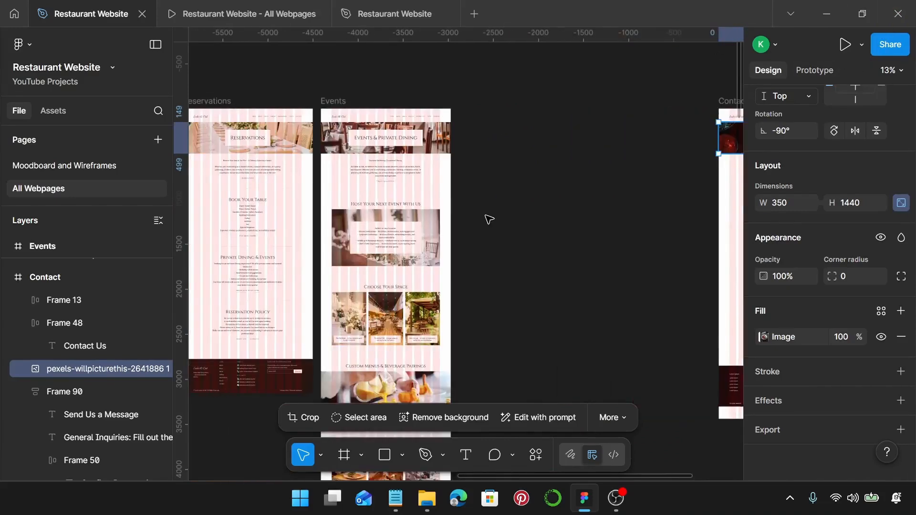
# Step: Copy the gold divider above Book Your Table on the Reservations page and paste it into the Contact page
pyautogui.scroll(4, 329, 195)
pyautogui.scroll(2, 353, 199)
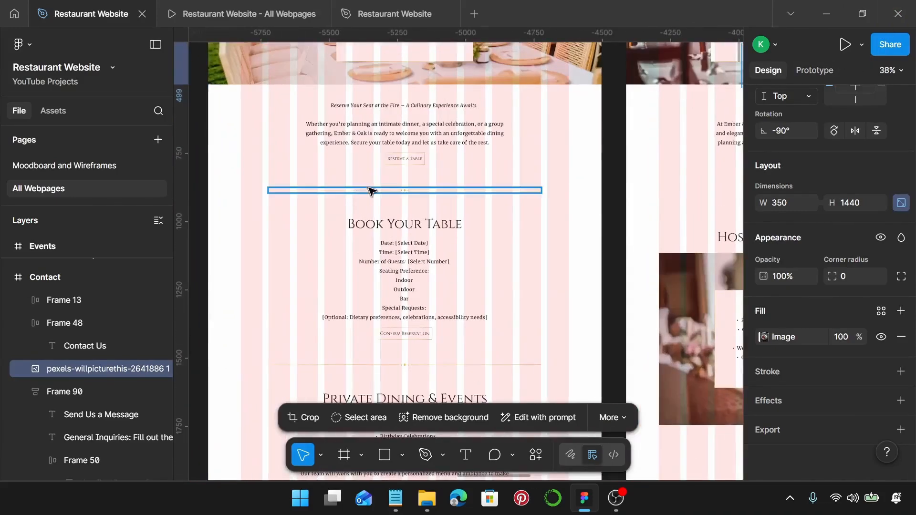
pyautogui.click(370, 190)
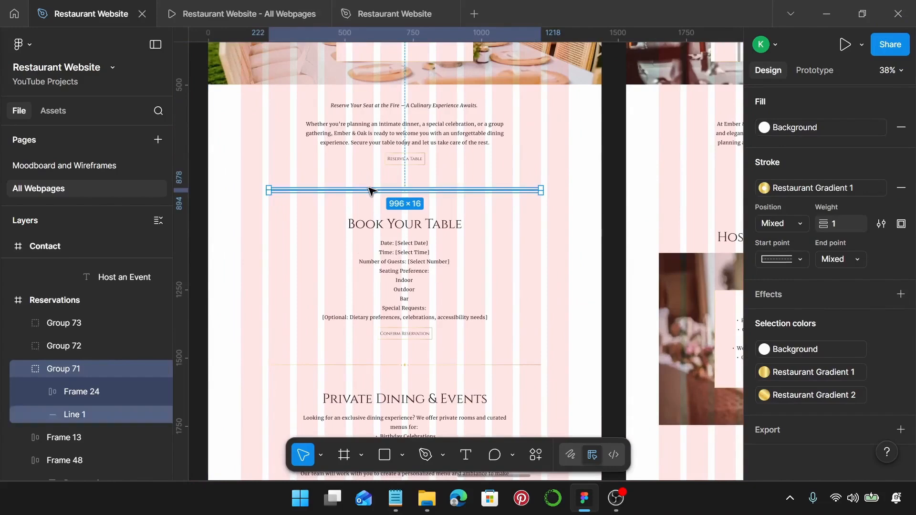
pyautogui.scroll(-5, 371, 191)
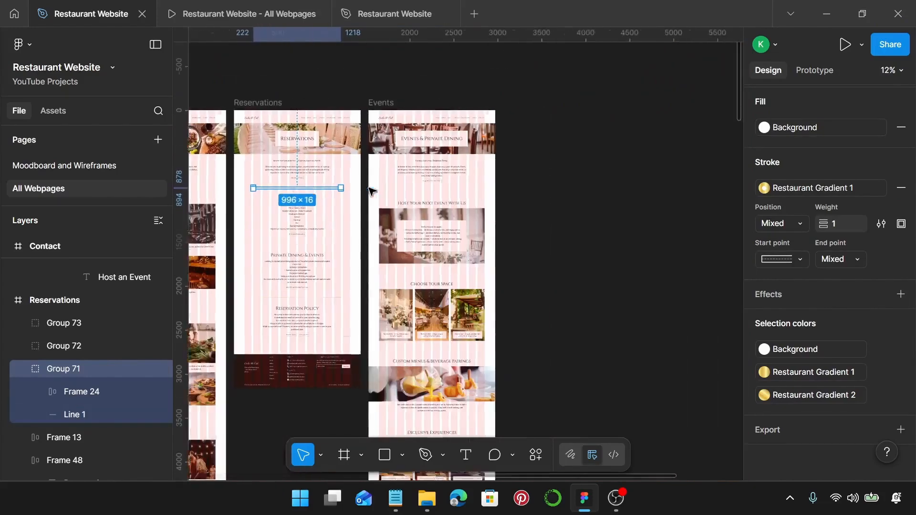
pyautogui.hscroll(6, 369, 190)
pyautogui.scroll(4, 372, 192)
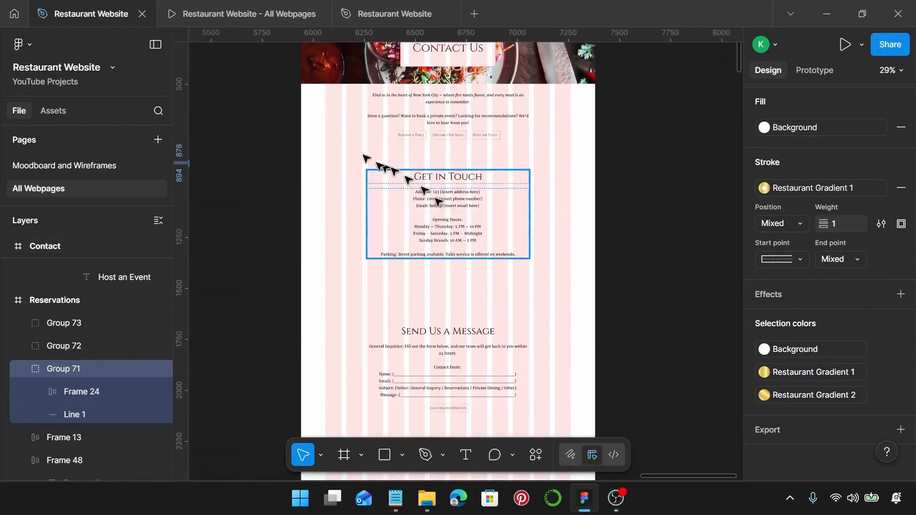
pyautogui.click(364, 157)
pyautogui.scroll(2, 364, 156)
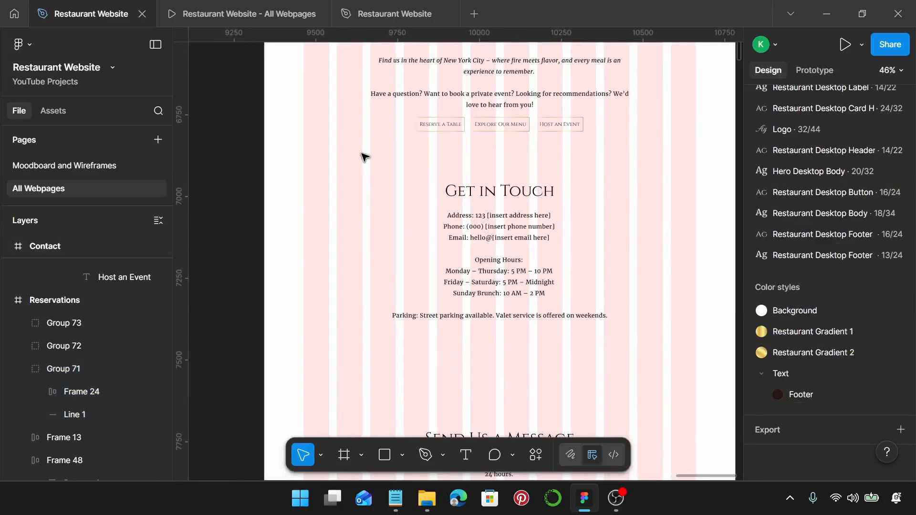
pyautogui.hotkey('ctrl', 'z')
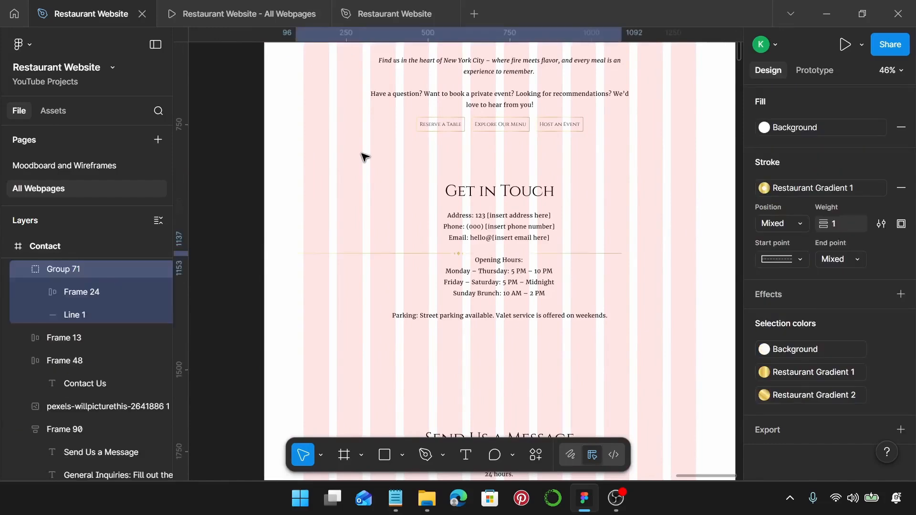
# Step: Move the pasted divider midway between the intro buttons and the Get in Touch heading, centred horizontally on the Contact page
pyautogui.scroll(-3, 364, 157)
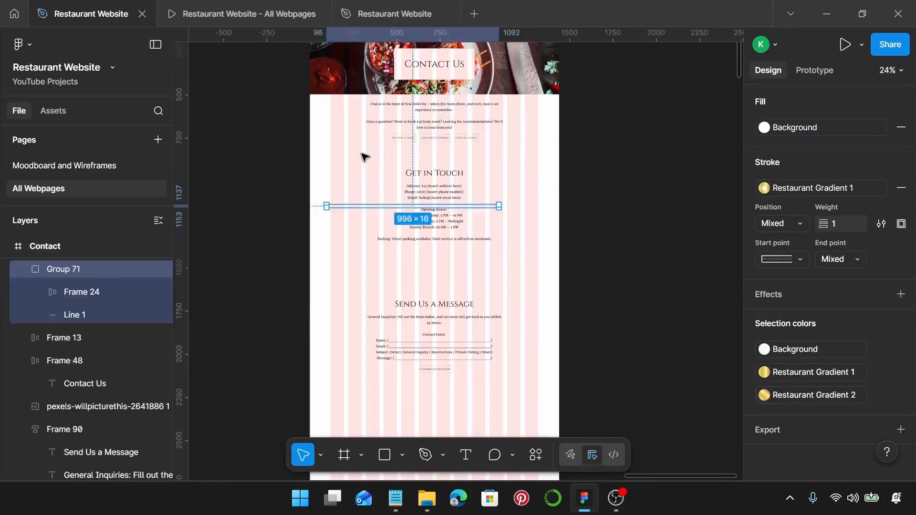
pyautogui.click(289, 201)
pyautogui.click(358, 205)
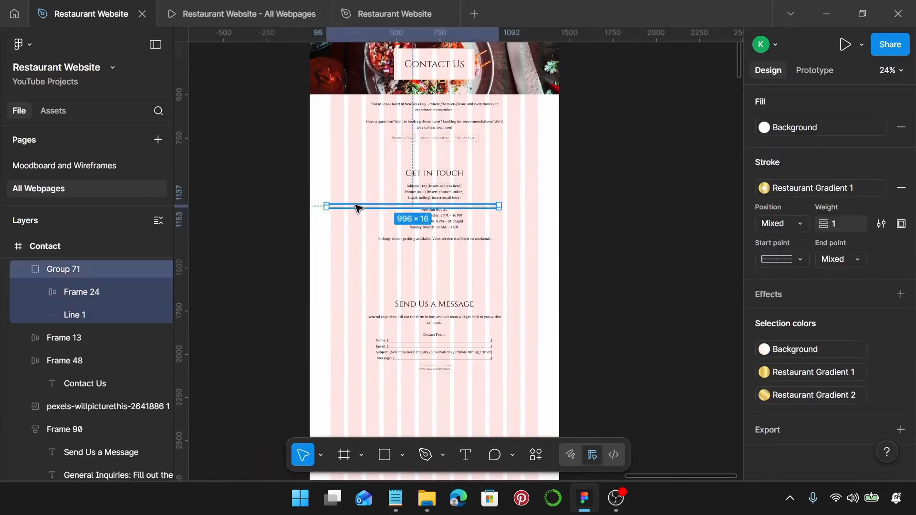
pyautogui.scroll(3, 163, 325)
pyautogui.click(64, 393)
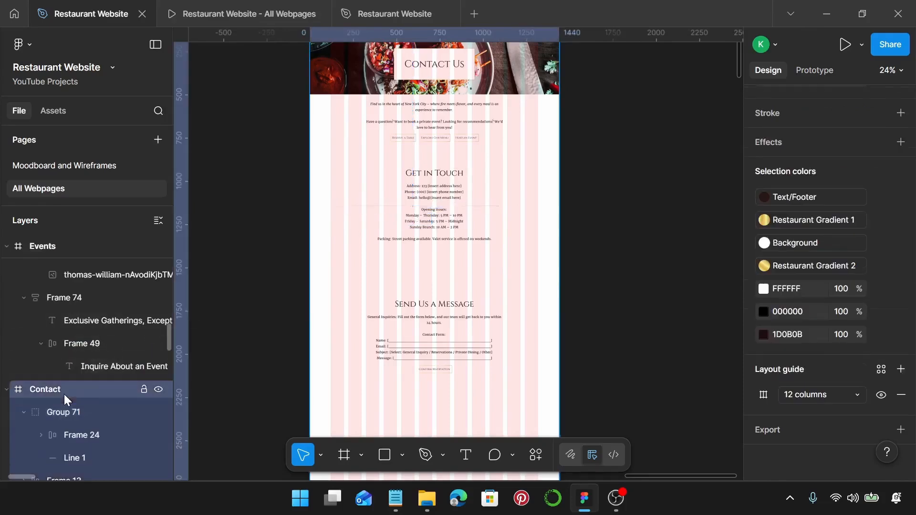
pyautogui.scroll(4, 415, 200)
pyautogui.click(310, 211)
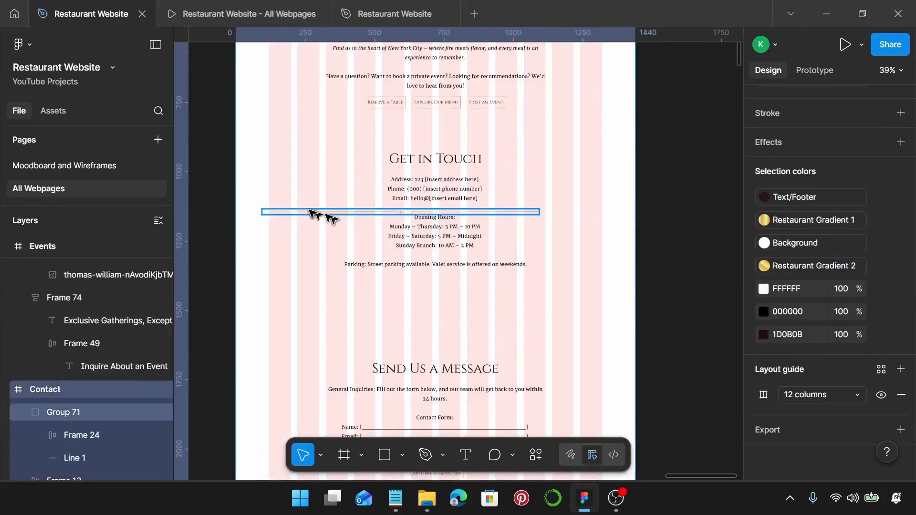
pyautogui.moveTo(308, 213); pyautogui.dragTo(331, 133)
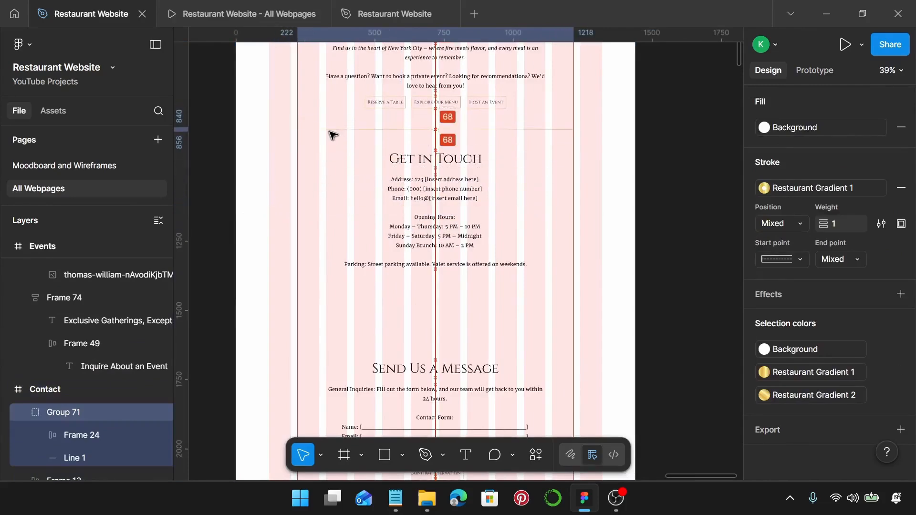
# Step: Duplicate the divider straight down into the gap between the Get in Touch details and the Send Us a Message heading
pyautogui.scroll(2, 480, 160)
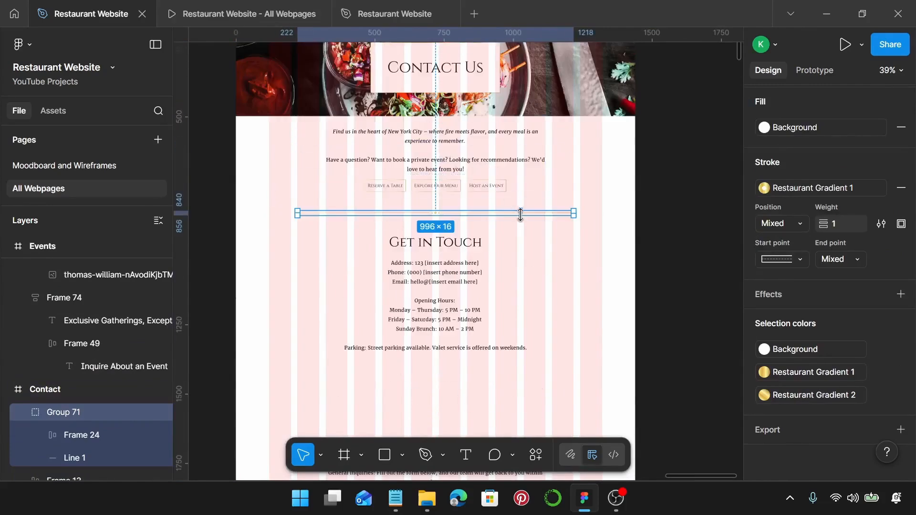
pyautogui.scroll(-4, 520, 172)
pyautogui.scroll(1, 520, 179)
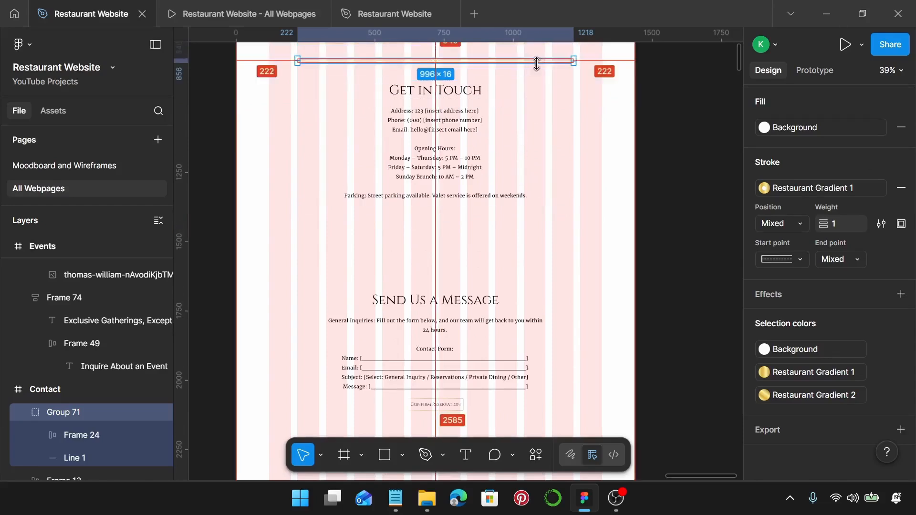
pyautogui.moveTo(560, 61); pyautogui.dragTo(536, 258)
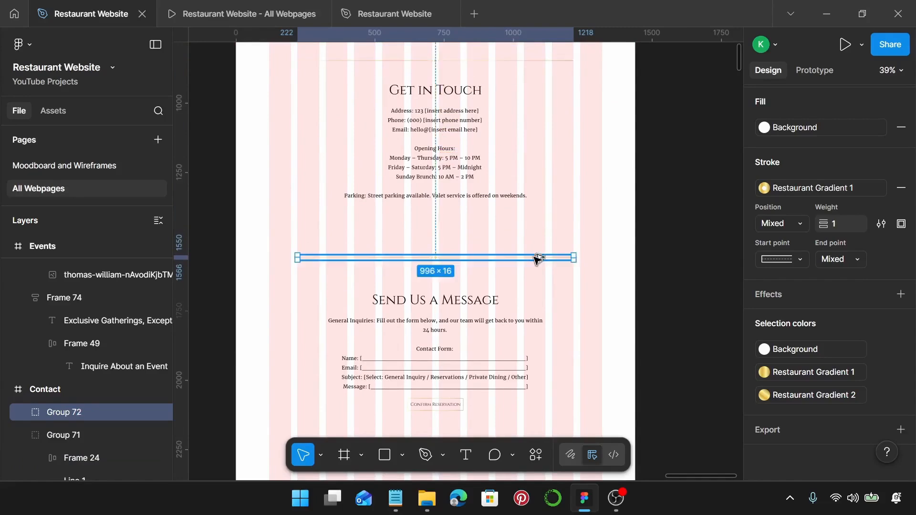
# Step: Copy the finished footer from the Events page and replace the Contact page's placeholder footer with it
pyautogui.scroll(-5, 537, 258)
pyautogui.scroll(-3, 536, 260)
pyautogui.scroll(-2, 535, 260)
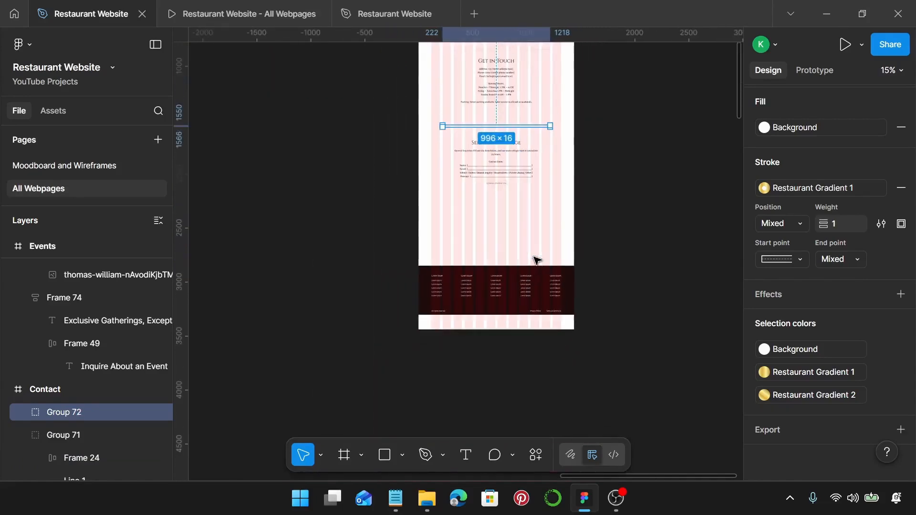
pyautogui.press('capslock')
pyautogui.hscroll(-3, 535, 260)
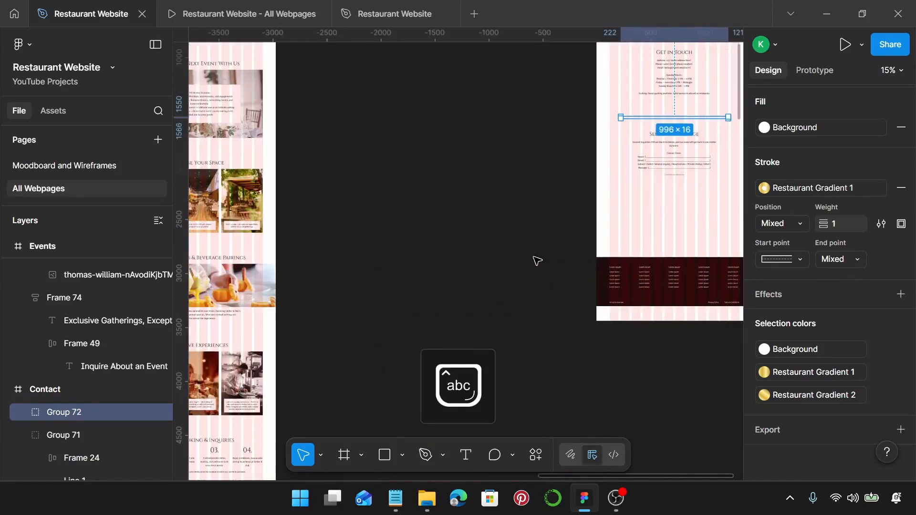
pyautogui.scroll(-4, 536, 259)
pyautogui.click(353, 387)
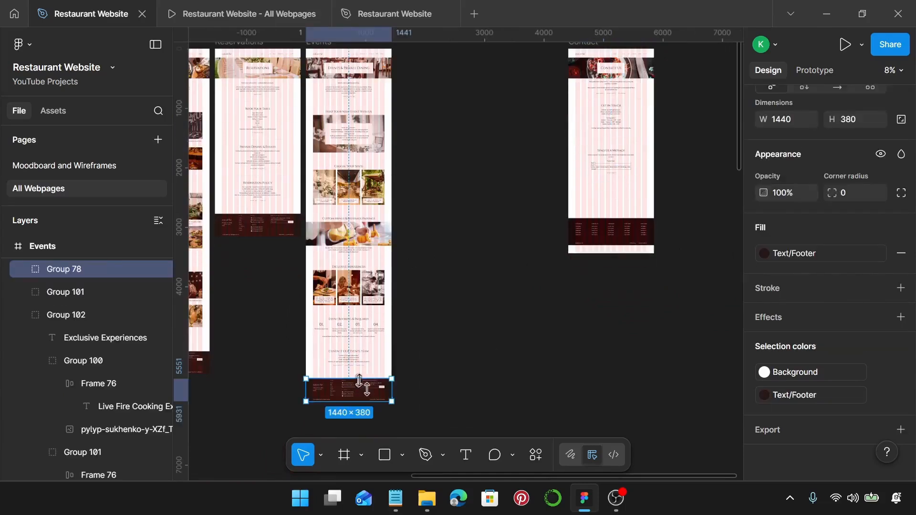
pyautogui.scroll(3, 613, 231)
pyautogui.click(620, 231)
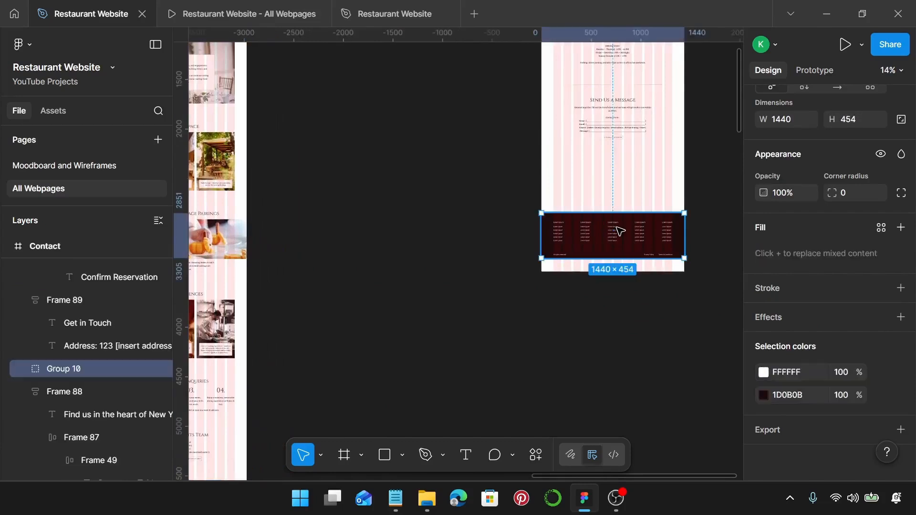
pyautogui.hotkey('ctrl', 'shift', 'r')
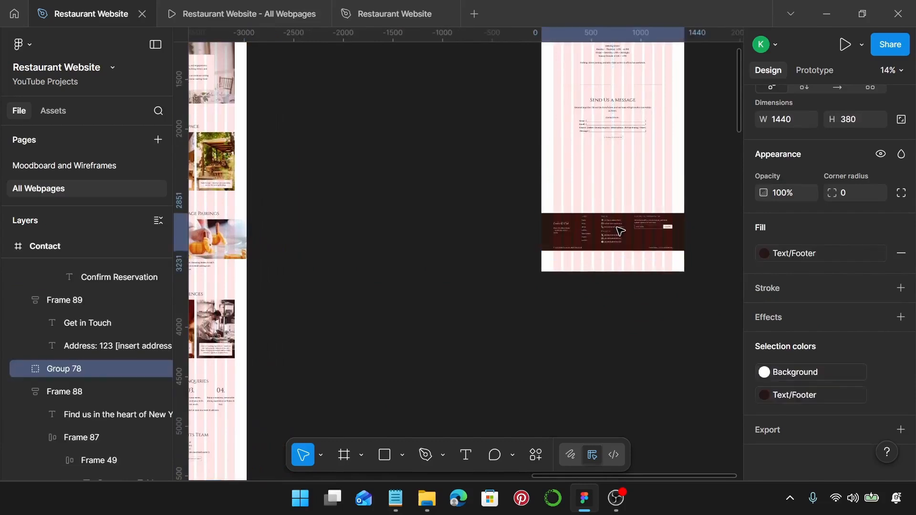
# Step: Apply the Background colour style to the Contact frame's fill
pyautogui.scroll(5, 620, 231)
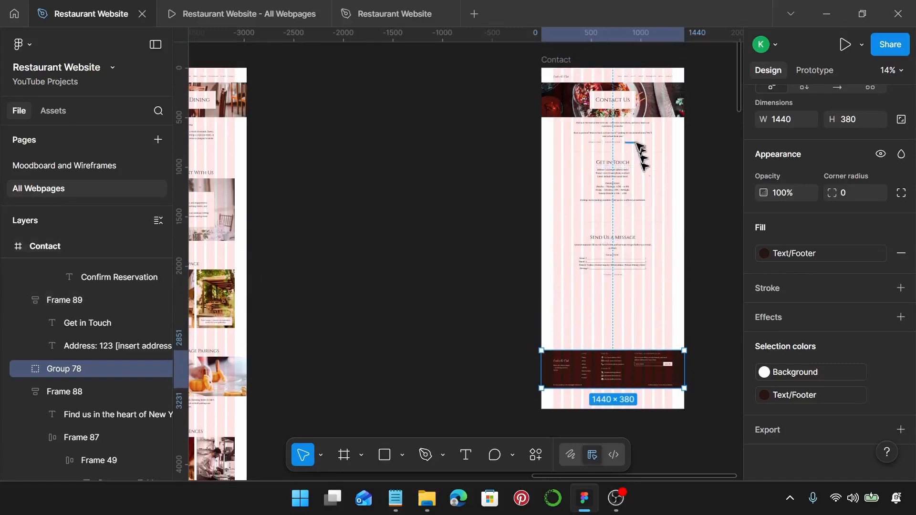
pyautogui.scroll(5, 640, 143)
pyautogui.scroll(3, 636, 142)
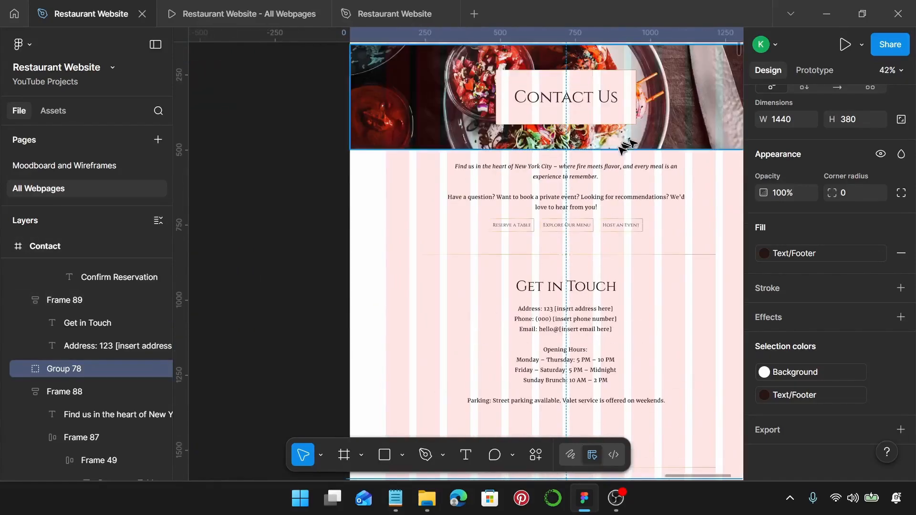
pyautogui.click(594, 140)
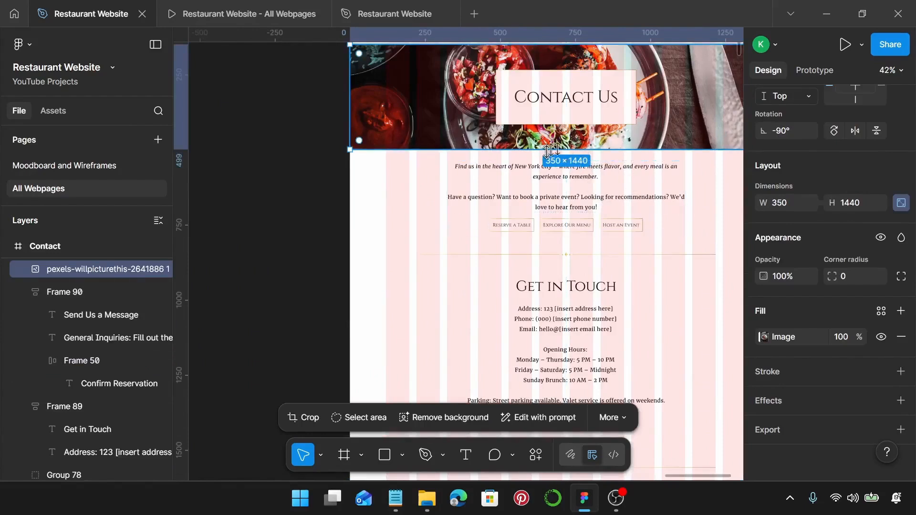
pyautogui.scroll(1, 647, 152)
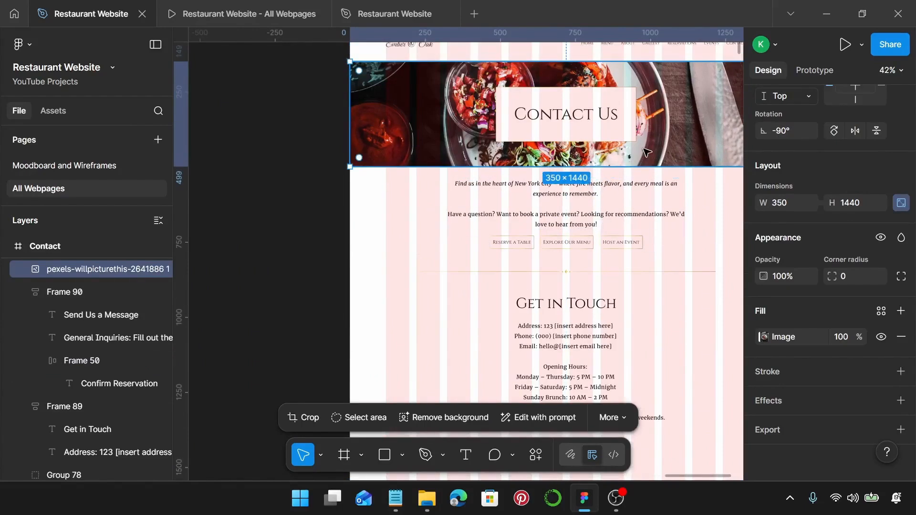
pyautogui.scroll(2, 647, 152)
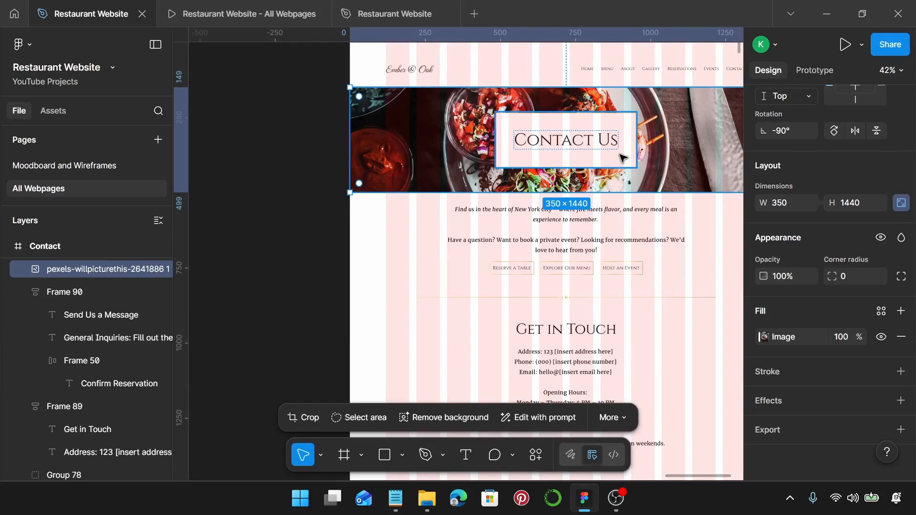
pyautogui.scroll(2, 622, 157)
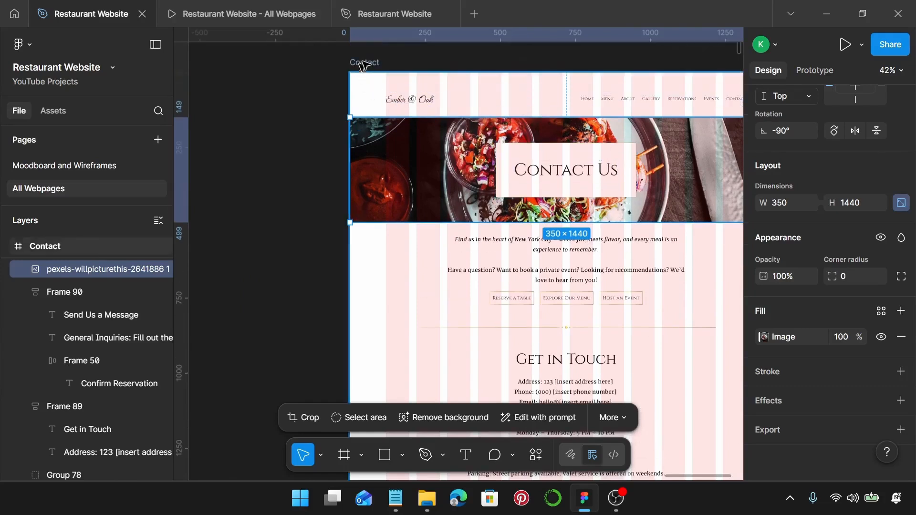
pyautogui.click(364, 62)
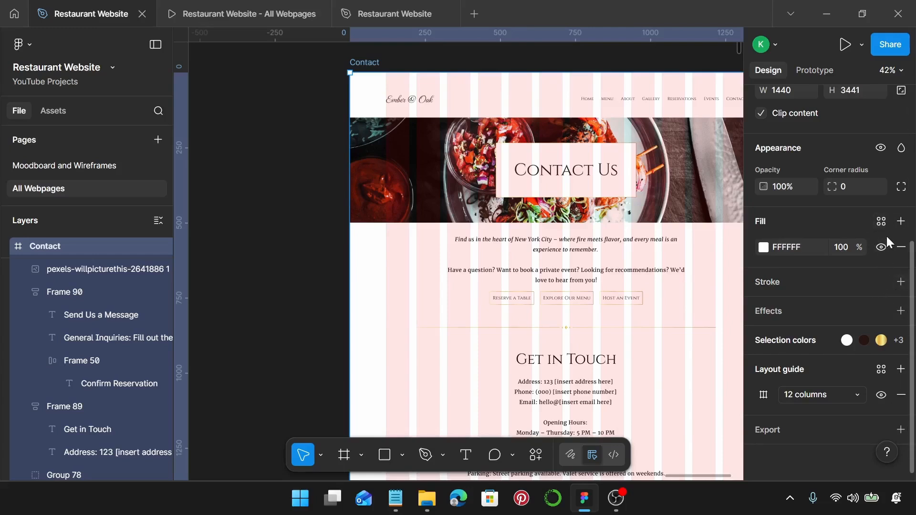
pyautogui.click(880, 222)
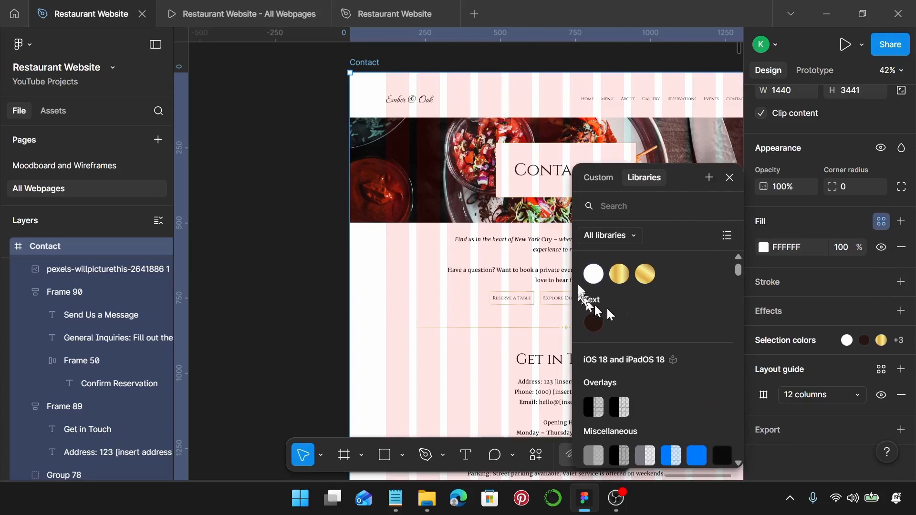
pyautogui.click(594, 274)
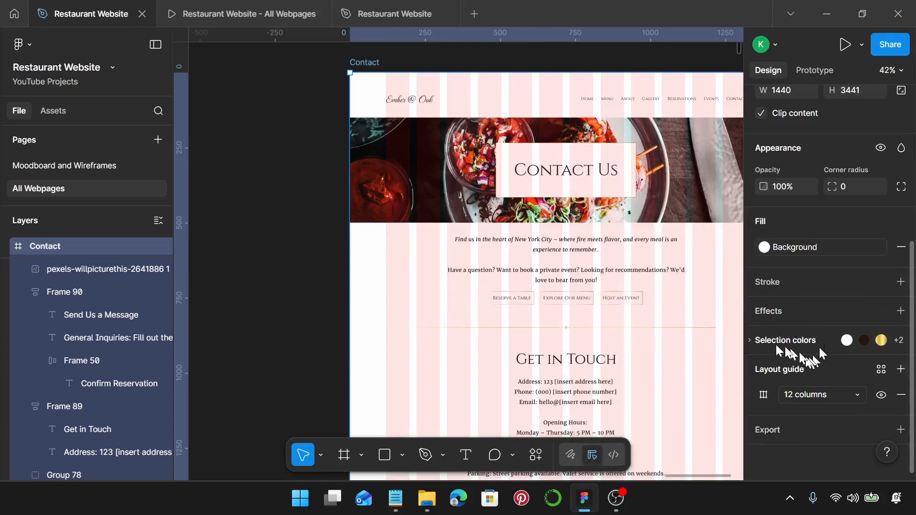
# Step: Replace the Contact frame's remaining 000000 selection colour with the Text/Footer colour style
pyautogui.click(762, 341)
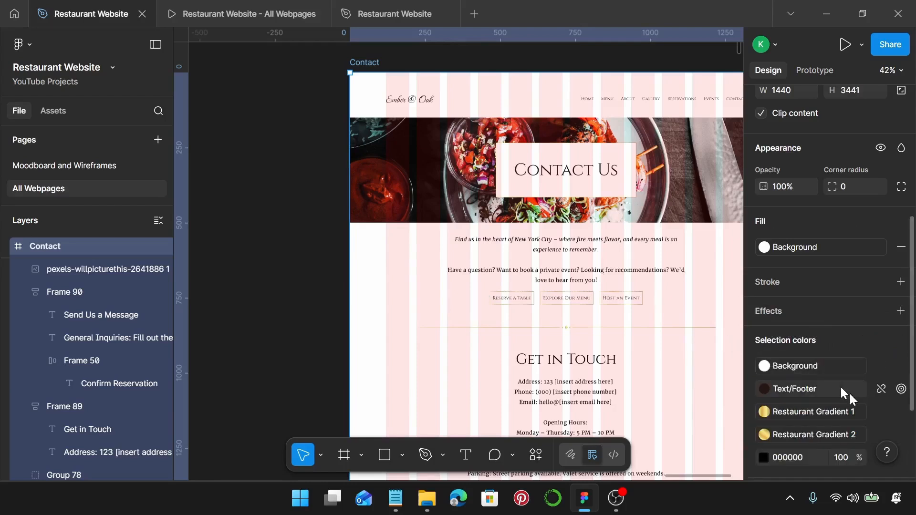
pyautogui.scroll(-2, 830, 385)
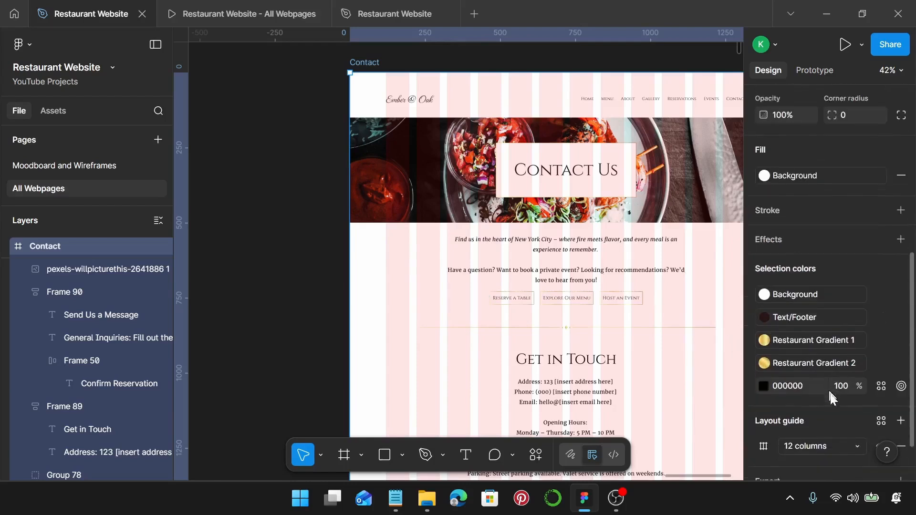
pyautogui.click(881, 387)
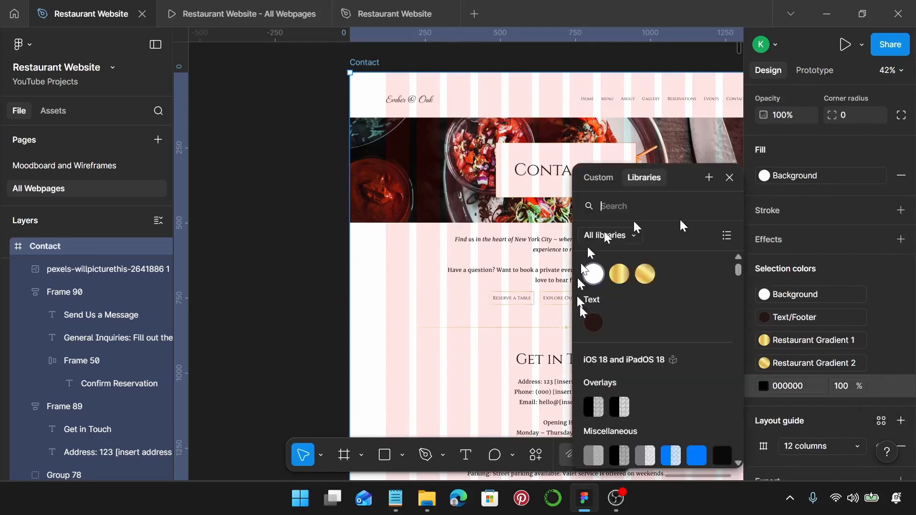
pyautogui.click(592, 322)
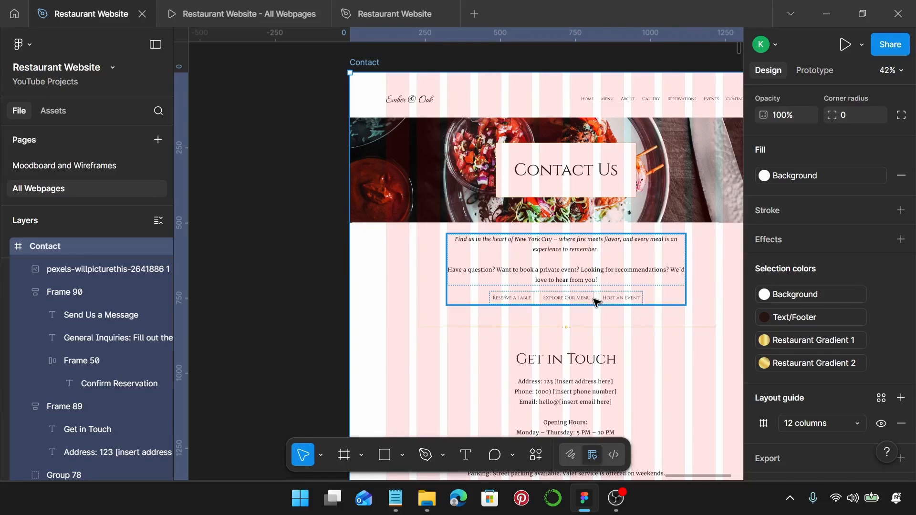
# Step: Set the spacing between the Contact page's hero image and the introductory text block to 60
pyautogui.click(667, 207)
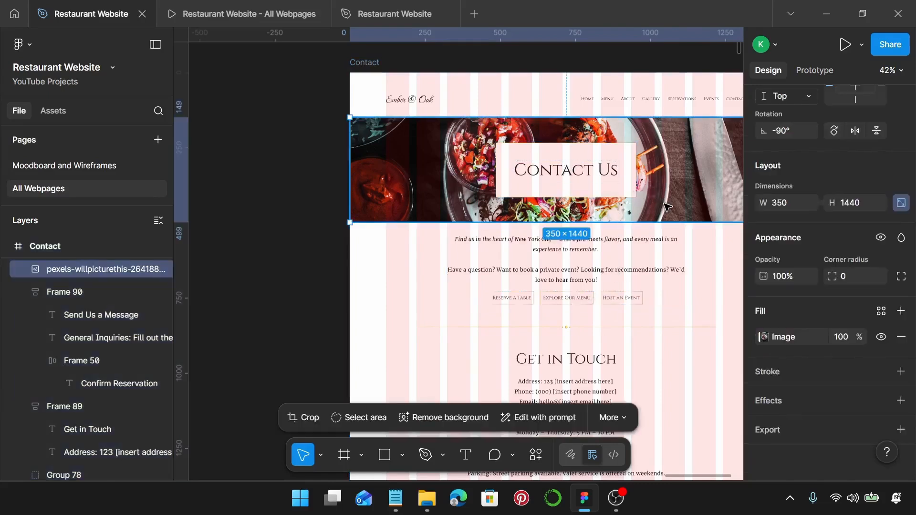
pyautogui.keyDown('shift'); pyautogui.click(568, 268); pyautogui.keyUp('shift')
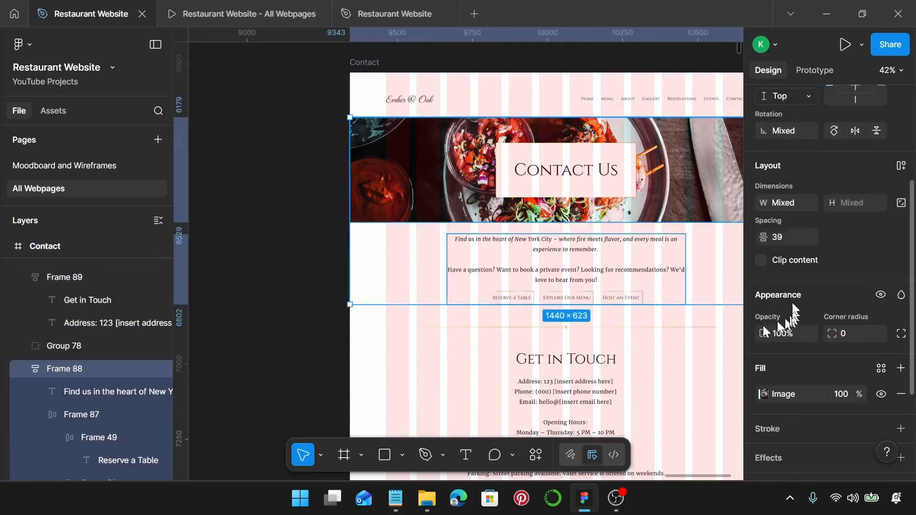
pyautogui.write('60')
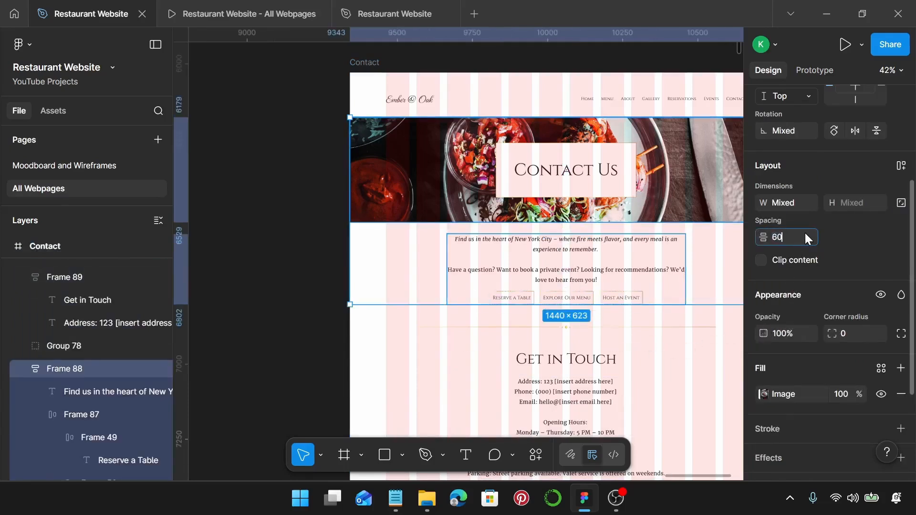
pyautogui.press('Return')
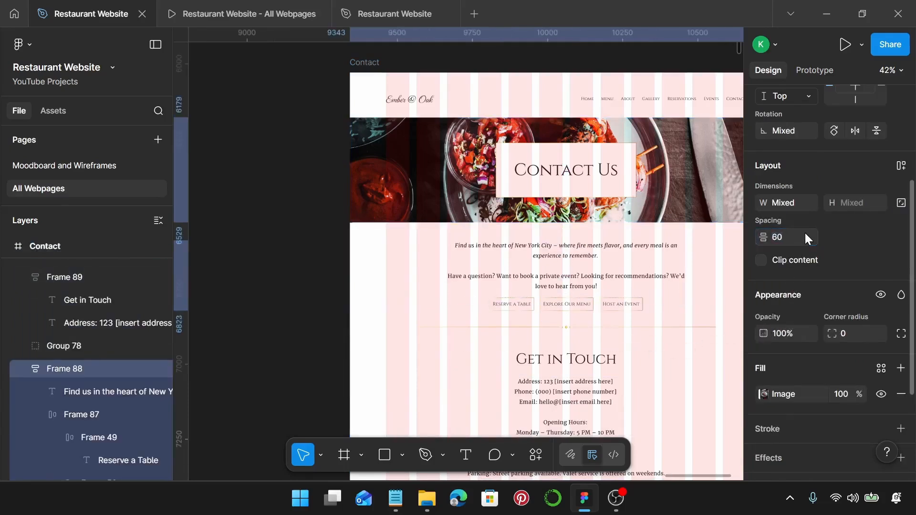
# Step: Set the vertical spacing between the introduction, both dividers, Get in Touch and Send Us a Message sections to 85
pyautogui.click(599, 281)
pyautogui.scroll(-8, 657, 280)
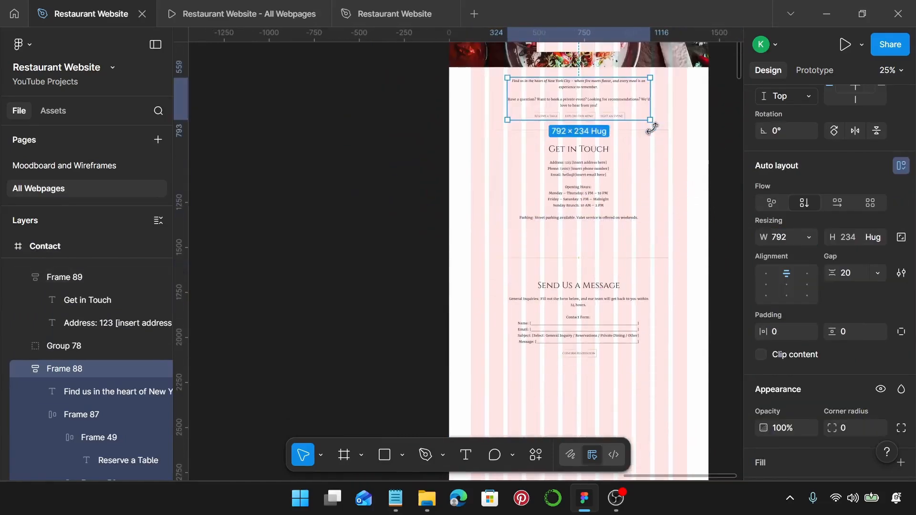
pyautogui.keyDown('shift'); pyautogui.click(608, 164); pyautogui.keyUp('shift')
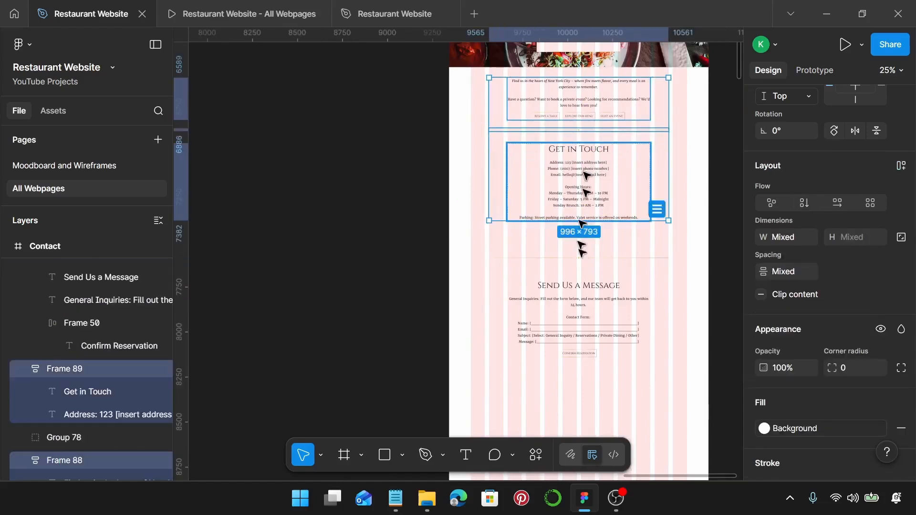
pyautogui.keyDown('shift'); pyautogui.click(578, 259); pyautogui.keyUp('shift')
pyautogui.keyDown('shift'); pyautogui.click(572, 305); pyautogui.keyUp('shift')
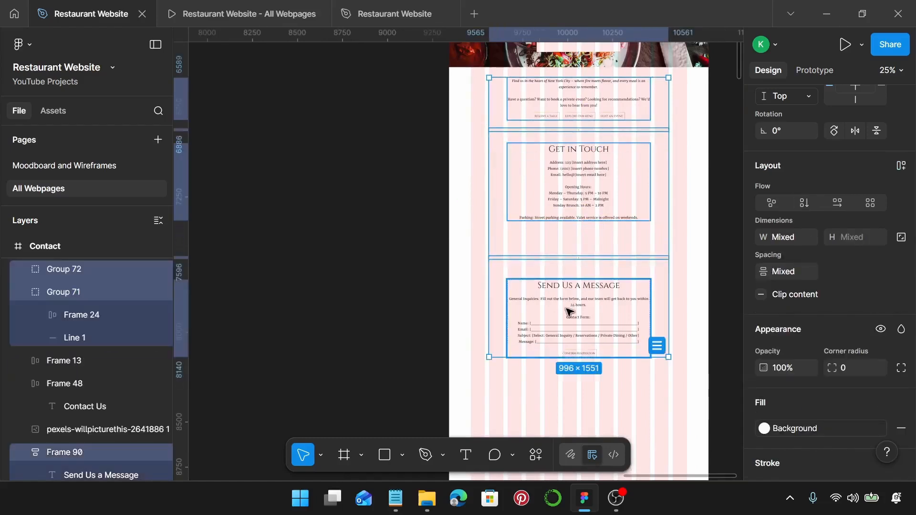
pyautogui.scroll(-1, 569, 311)
pyautogui.scroll(-2, 569, 311)
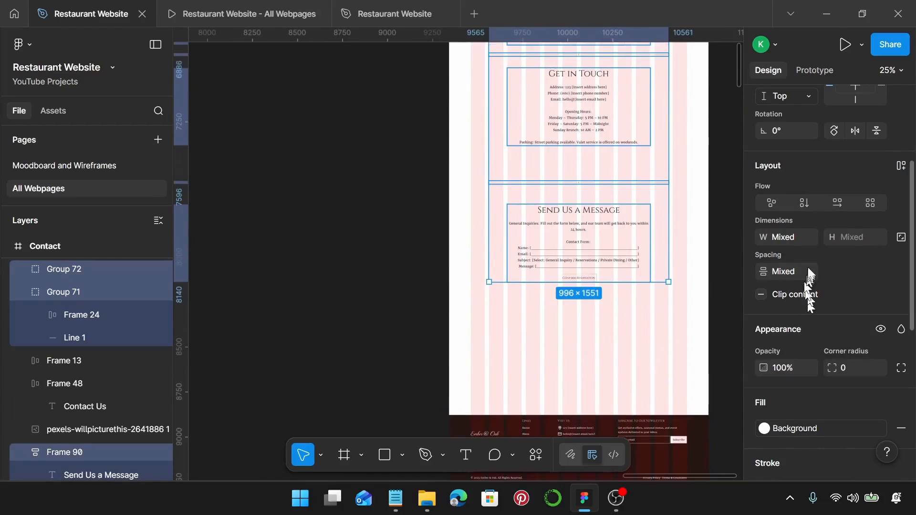
pyautogui.write('85')
pyautogui.press('Return')
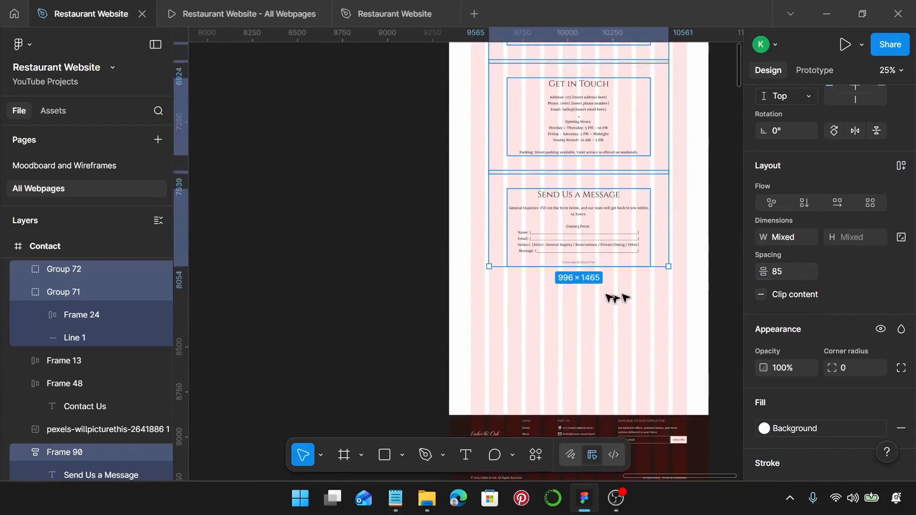
# Step: Set the spacing between the Send Us a Message section and the footer to 200
pyautogui.click(582, 245)
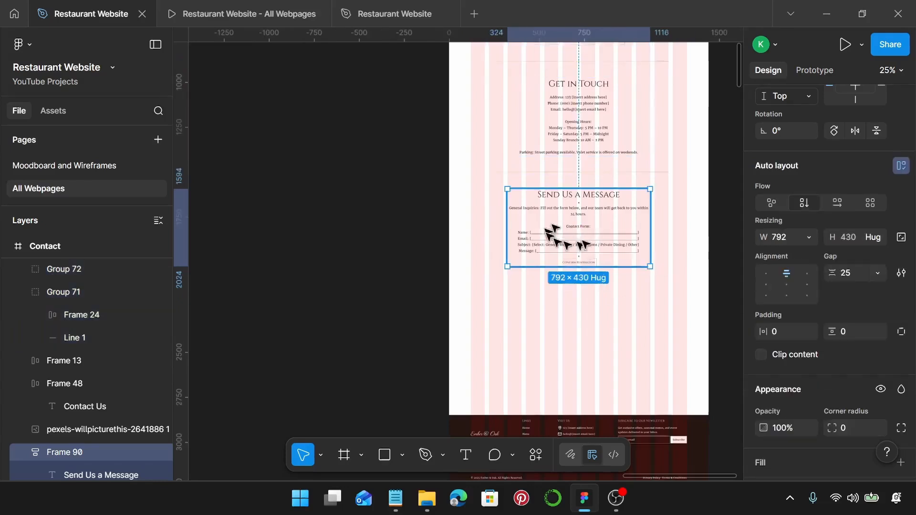
pyautogui.keyDown('shift'); pyautogui.click(628, 433); pyautogui.keyUp('shift')
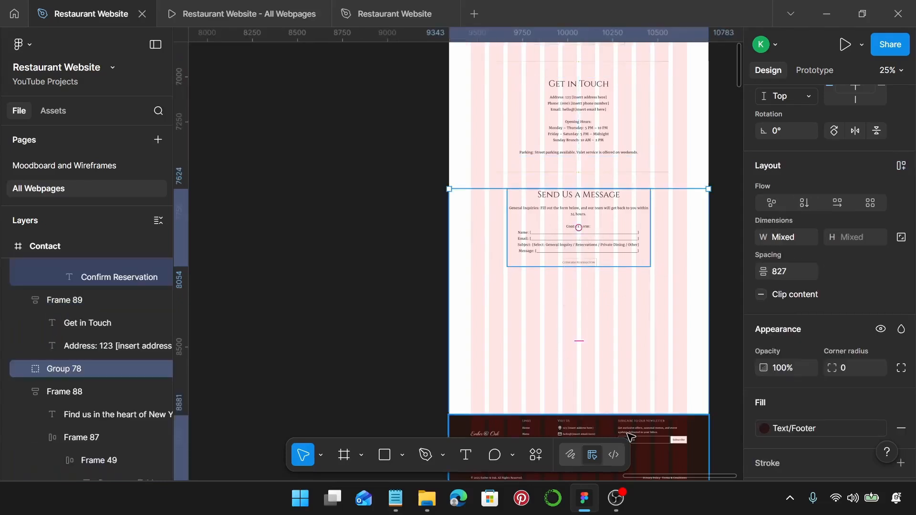
pyautogui.write('200')
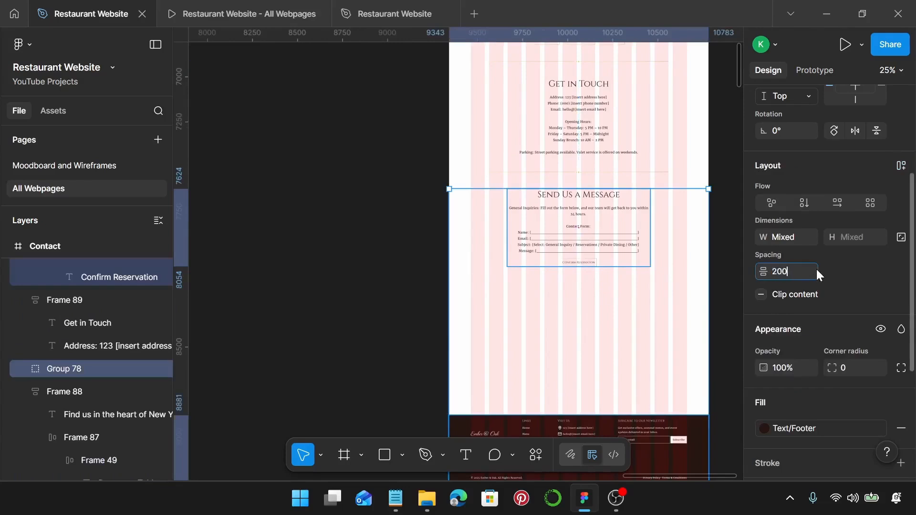
pyautogui.press('Return')
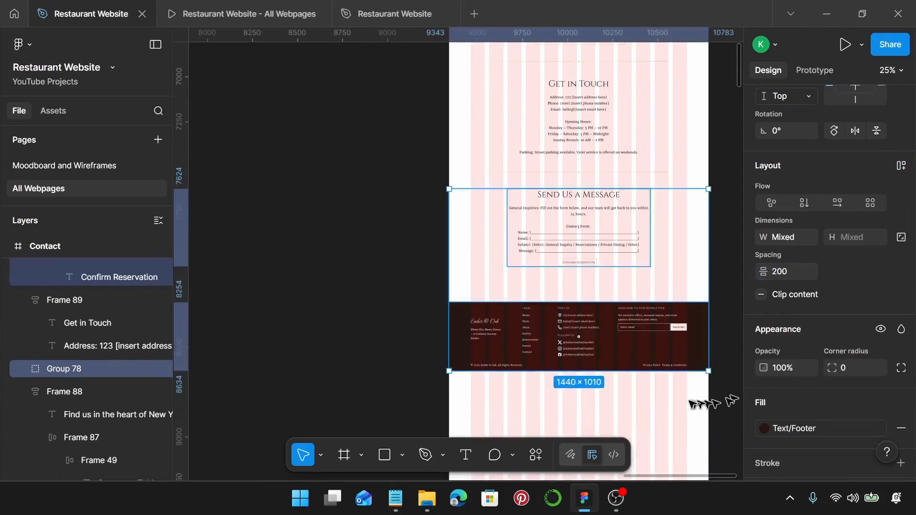
# Step: Shorten the Contact frame to a height of 2604 so it ends exactly at the footer's lower edge
pyautogui.rightClick(687, 405)
pyautogui.click(654, 407)
pyautogui.scroll(-4, 654, 406)
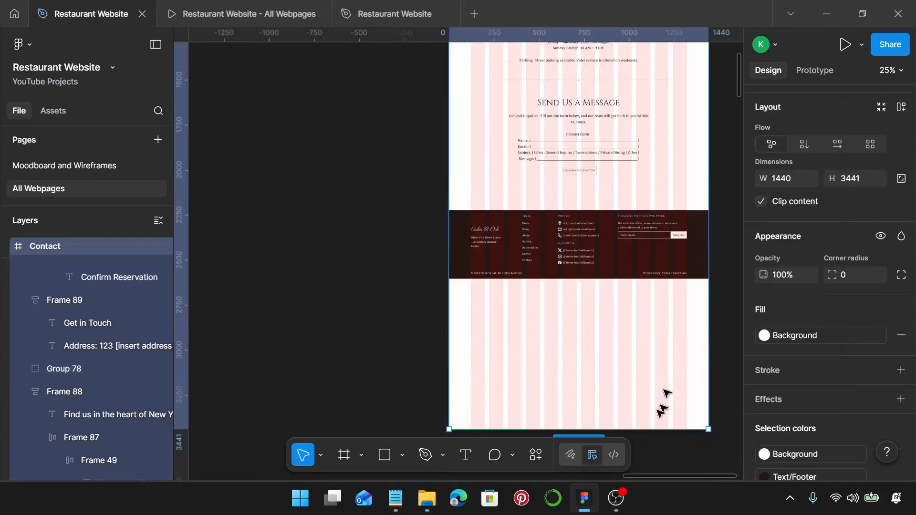
pyautogui.moveTo(659, 420); pyautogui.dragTo(659, 278)
pyautogui.scroll(10, 659, 278)
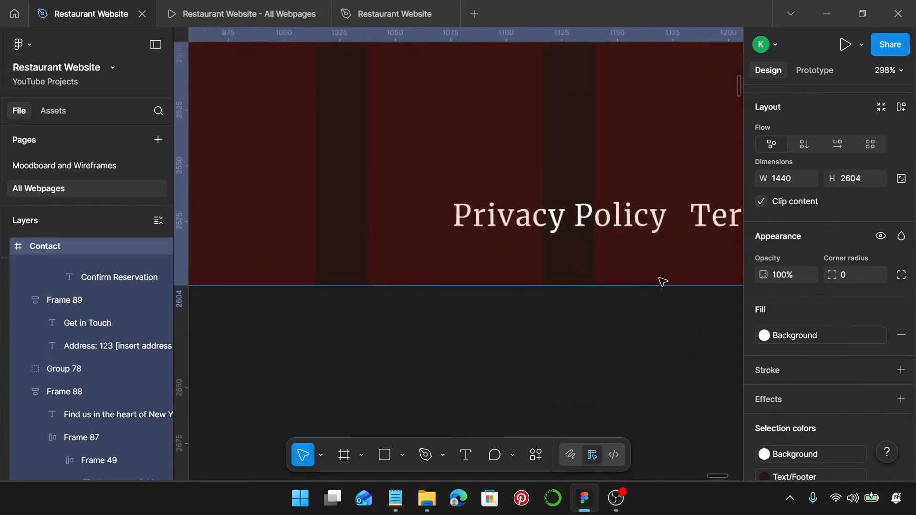
pyautogui.moveTo(657, 299)
pyautogui.mouseDown()
pyautogui.moveTo(658, 311)
pyautogui.moveTo(659, 298)
pyautogui.mouseUp()
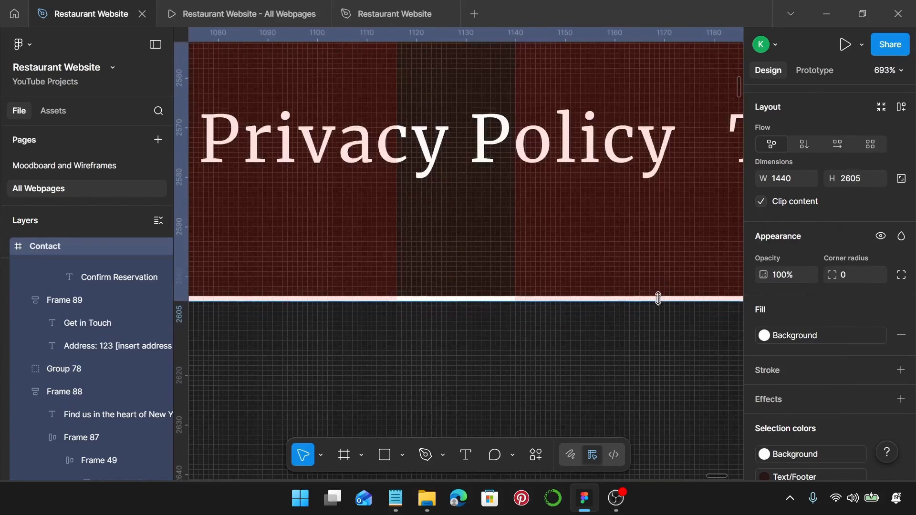
pyautogui.scroll(-8, 658, 299)
pyautogui.scroll(-6, 658, 298)
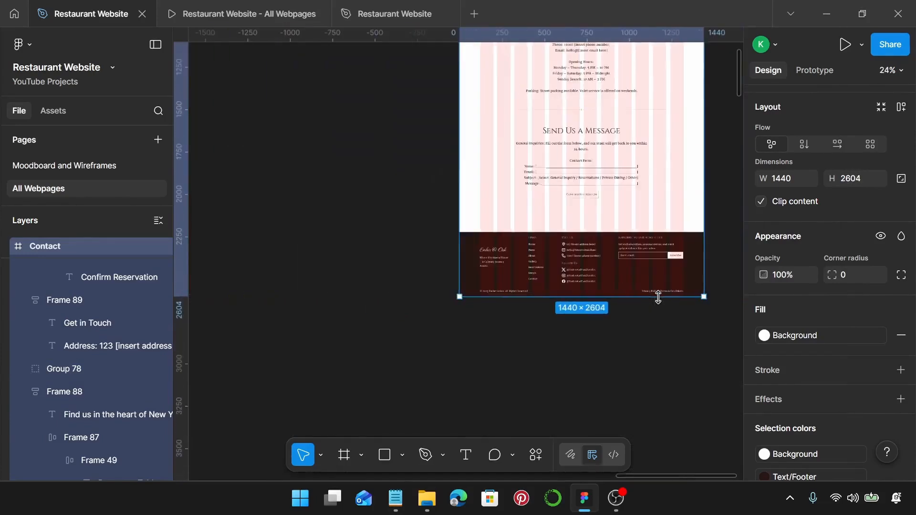
# Step: Review the finished Contact page in the prototype preview, from the hero image down to the footer
pyautogui.scroll(10, 659, 300)
pyautogui.hscroll(4, 639, 288)
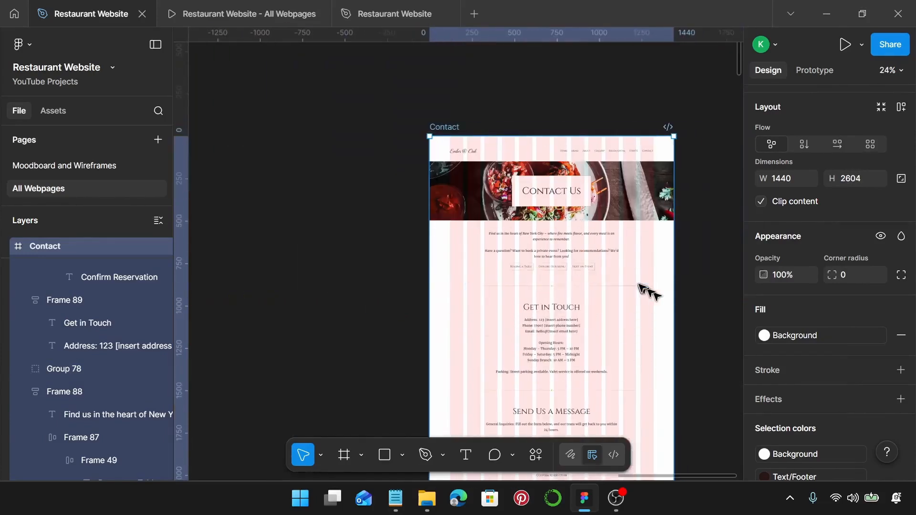
pyautogui.scroll(1, 574, 302)
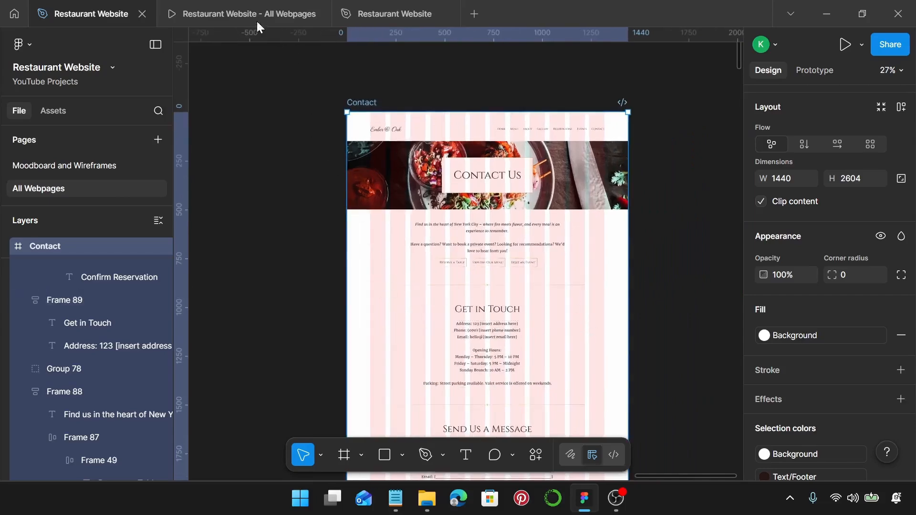
pyautogui.click(248, 4)
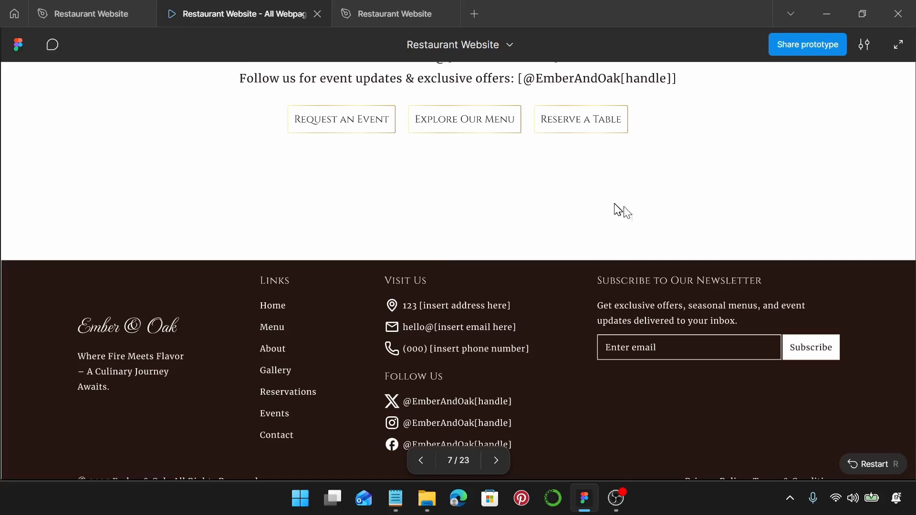
pyautogui.scroll(3, 618, 209)
pyautogui.press('Right')
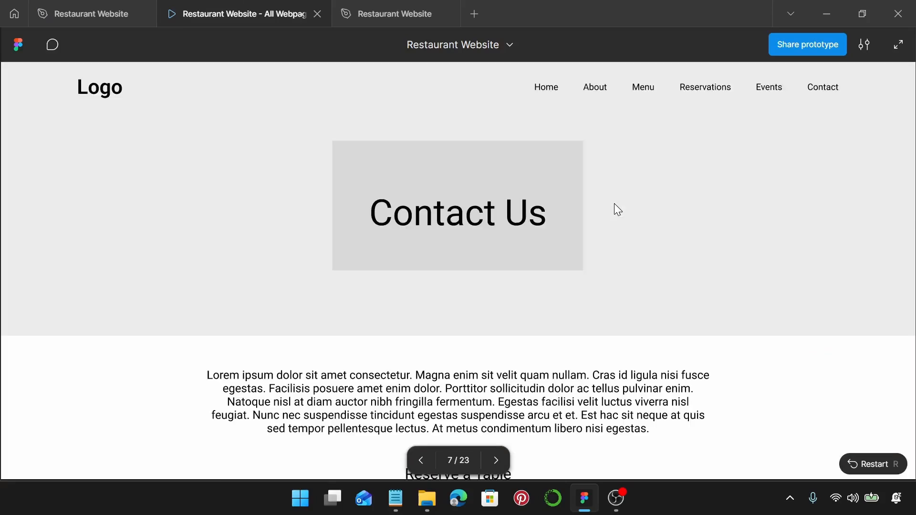
pyautogui.press('Left')
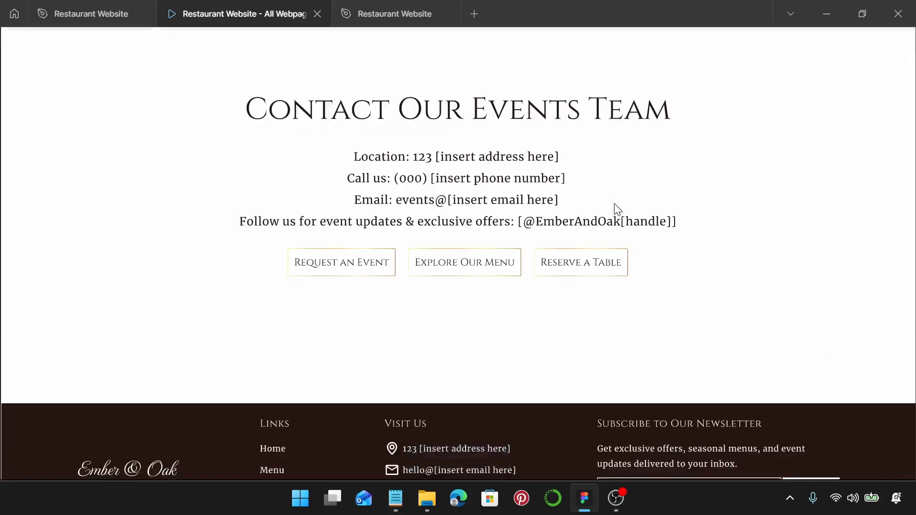
pyautogui.press('Right')
pyautogui.scroll(-1, 614, 203)
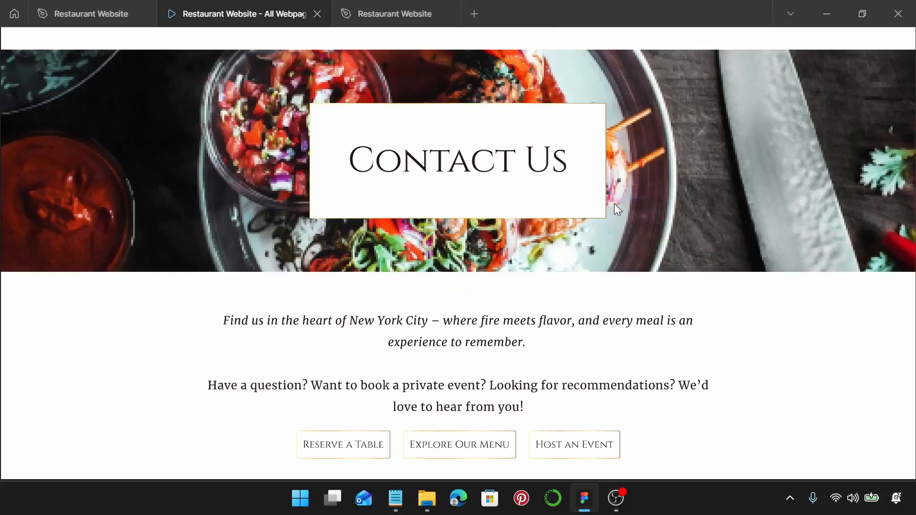
pyautogui.scroll(1, 614, 204)
pyautogui.scroll(-5, 615, 204)
pyautogui.scroll(-12, 614, 204)
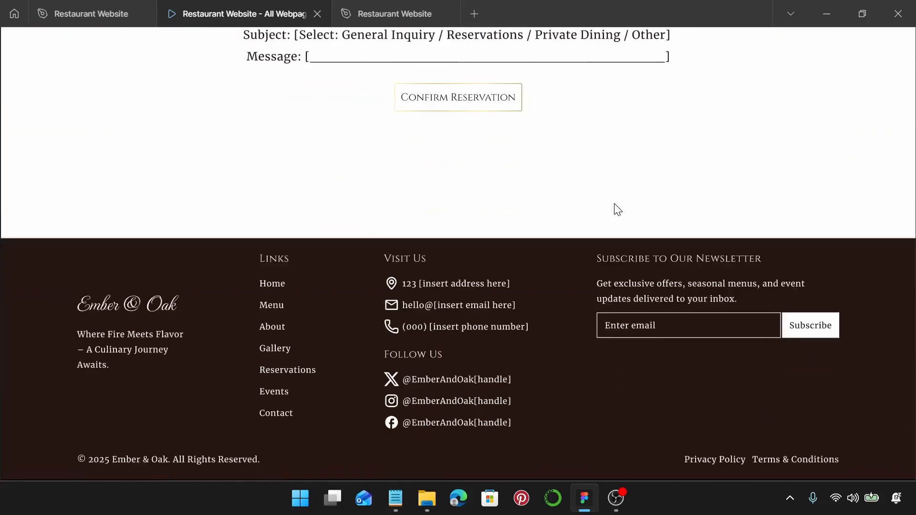
# Step: Return to the design file and move the Contact frame beside the Events frame, in line with the other desktop pages
pyautogui.click(85, 11)
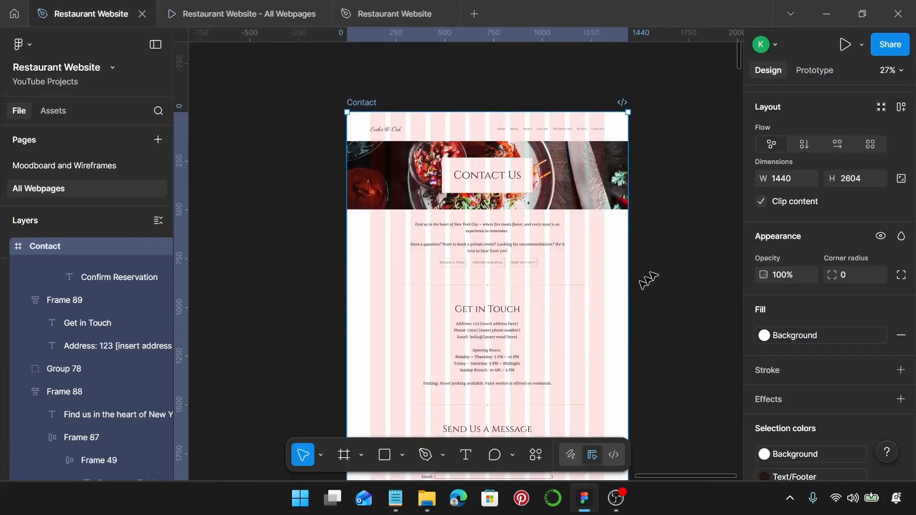
pyautogui.scroll(-5, 657, 250)
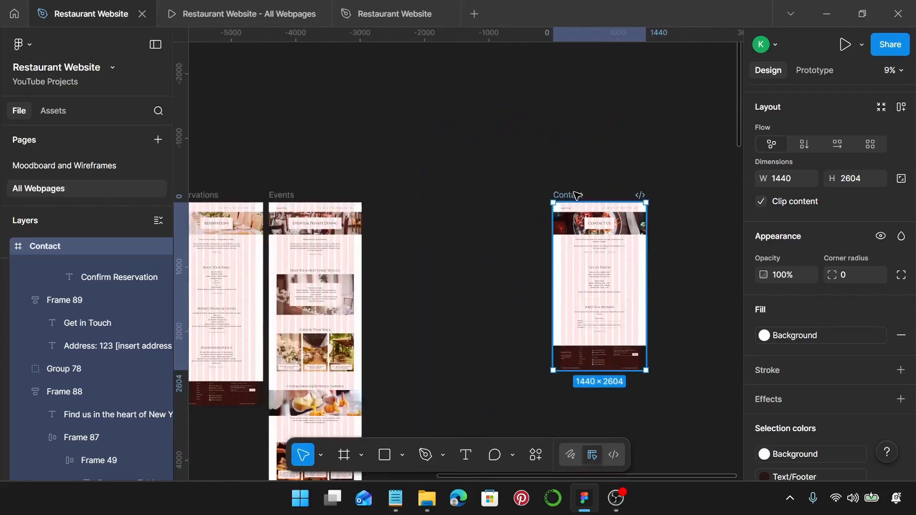
pyautogui.moveTo(578, 193); pyautogui.dragTo(393, 188)
# Step: Examine the full row of desktop pages and compare it with the tablet and mobile wireframes below
pyautogui.hscroll(-1, 528, 215)
pyautogui.scroll(-5, 527, 216)
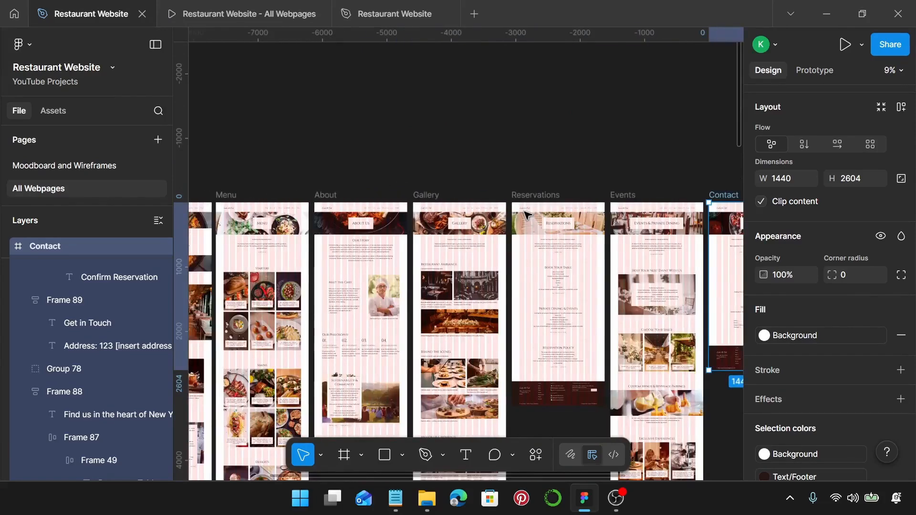
pyautogui.scroll(-3, 527, 215)
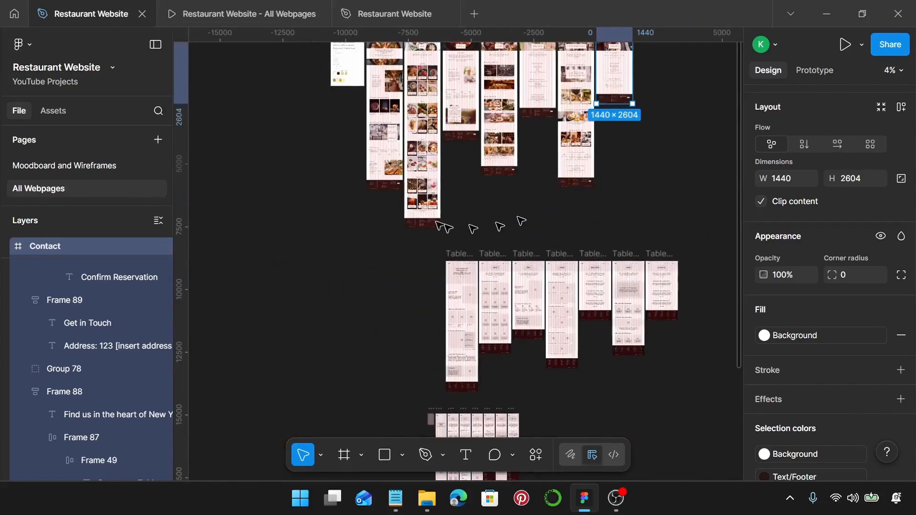
pyautogui.scroll(1, 470, 224)
pyautogui.scroll(-2, 484, 275)
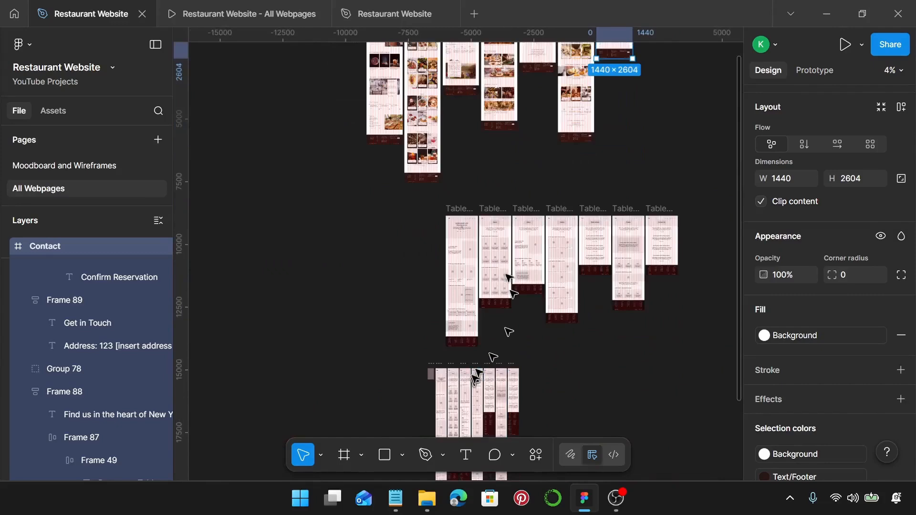
pyautogui.scroll(1, 507, 328)
pyautogui.scroll(3, 530, 231)
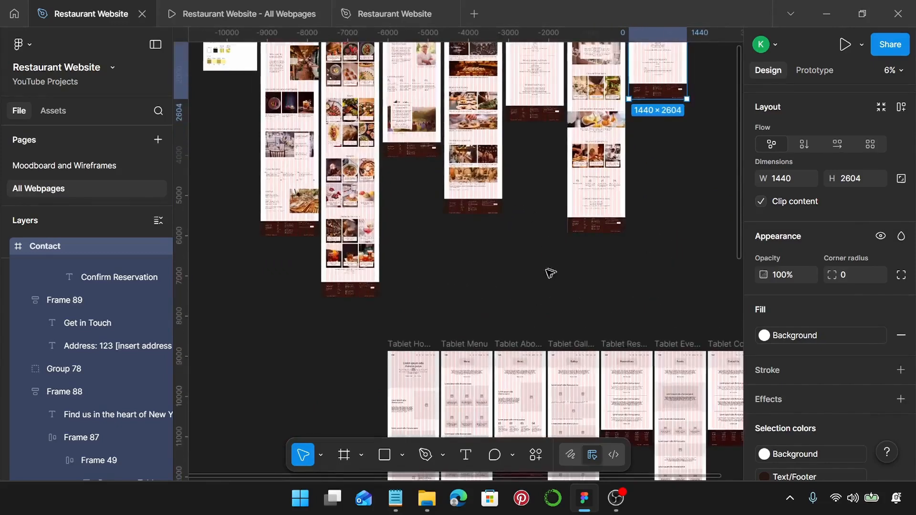
pyautogui.scroll(2, 550, 272)
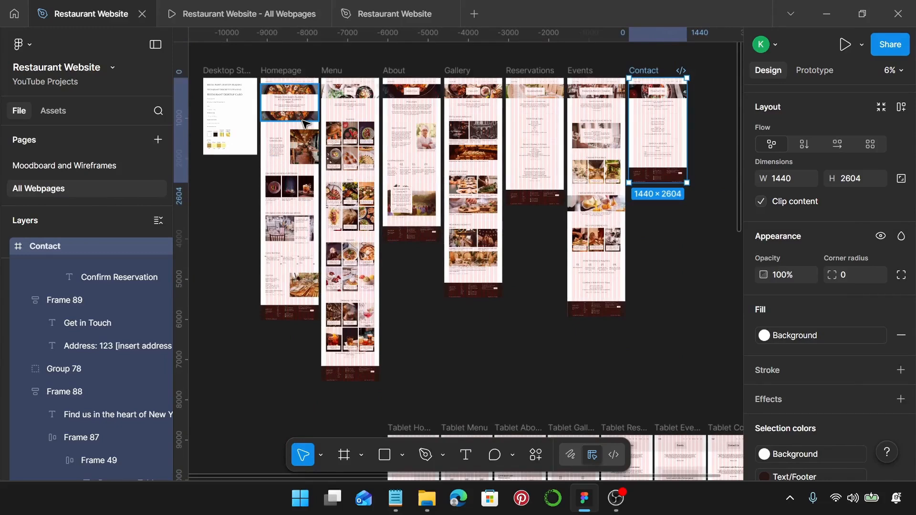
pyautogui.scroll(-6, 323, 215)
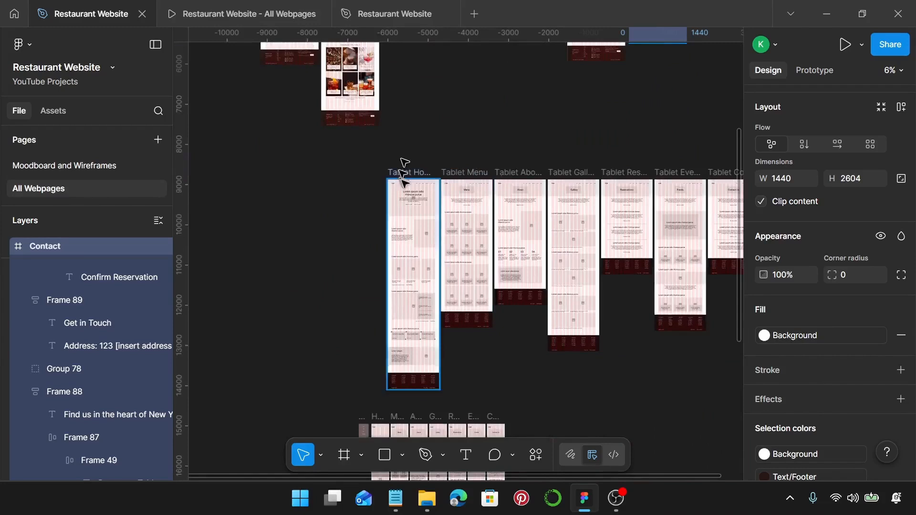
pyautogui.scroll(1, 405, 184)
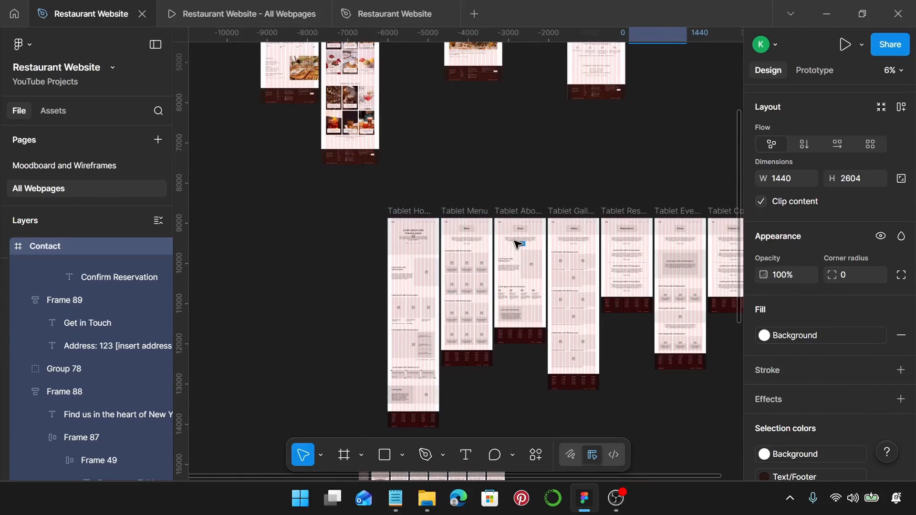
pyautogui.scroll(3, 518, 244)
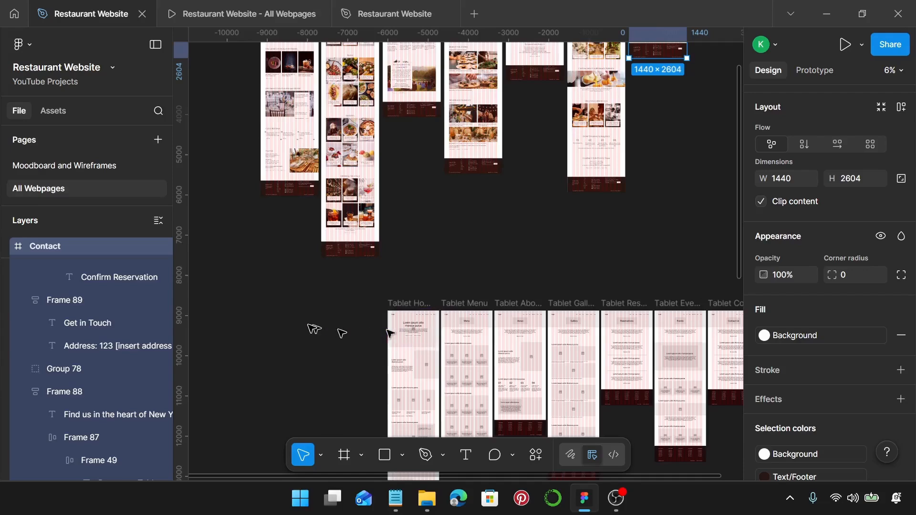
pyautogui.scroll(5, 416, 237)
pyautogui.scroll(-1, 353, 253)
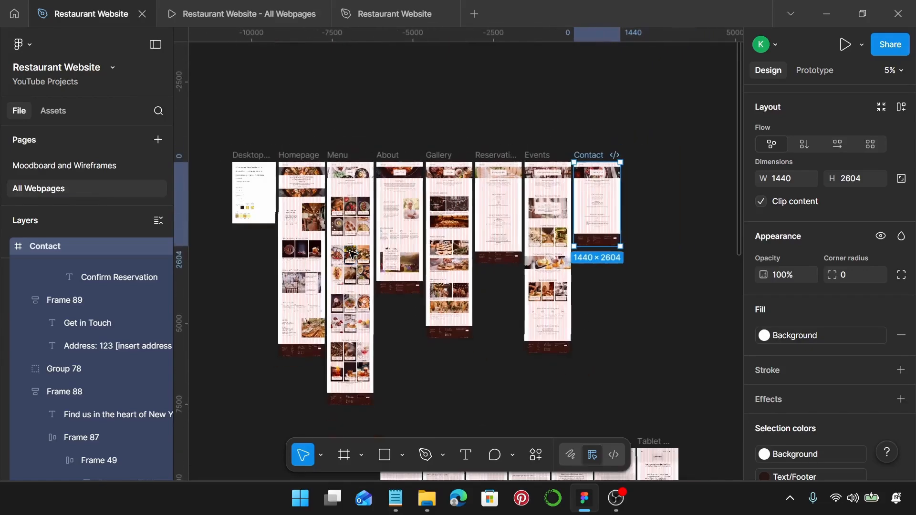
# Step: Select the seven desktop page frames from Homepage to Contact and show the colors used across the selection
pyautogui.click(277, 129)
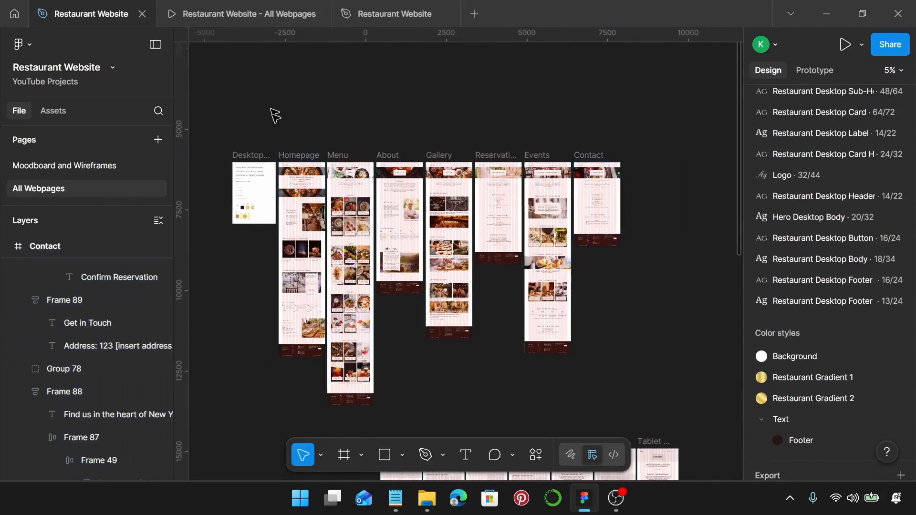
pyautogui.click(290, 155)
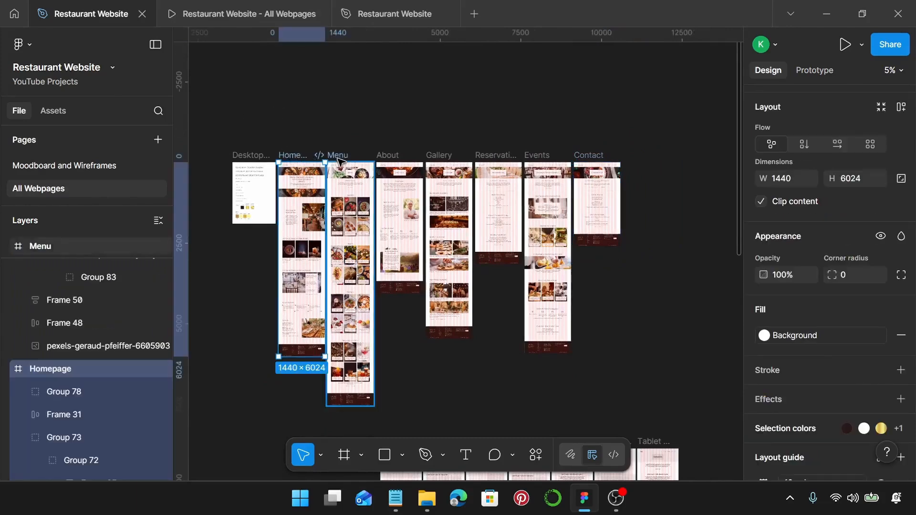
pyautogui.keyDown('shift'); pyautogui.click(335, 157); pyautogui.keyUp('shift')
pyautogui.keyDown('shift'); pyautogui.click(400, 160); pyautogui.keyUp('shift')
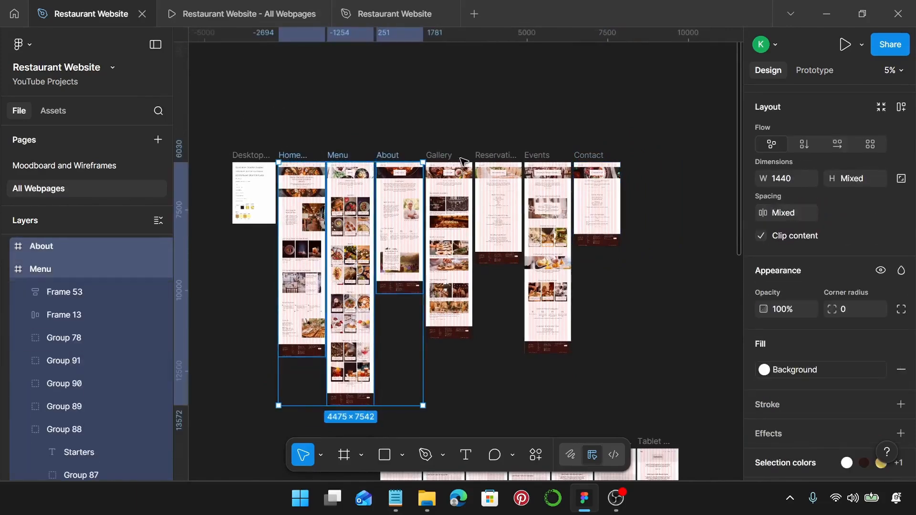
pyautogui.keyDown('shift'); pyautogui.click(440, 155); pyautogui.keyUp('shift')
pyautogui.keyDown('shift'); pyautogui.click(506, 156); pyautogui.keyUp('shift')
pyautogui.keyDown('shift'); pyautogui.click(536, 156); pyautogui.keyUp('shift')
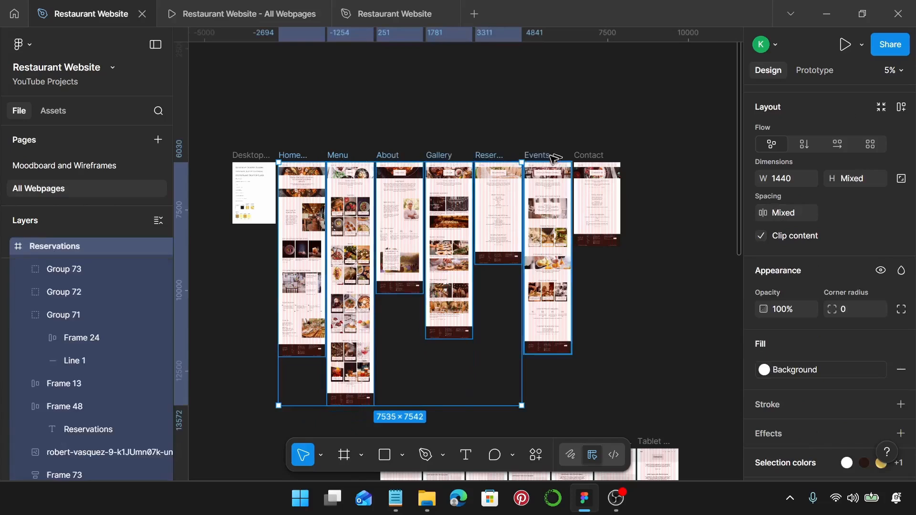
pyautogui.keyDown('shift'); pyautogui.click(591, 157); pyautogui.keyUp('shift')
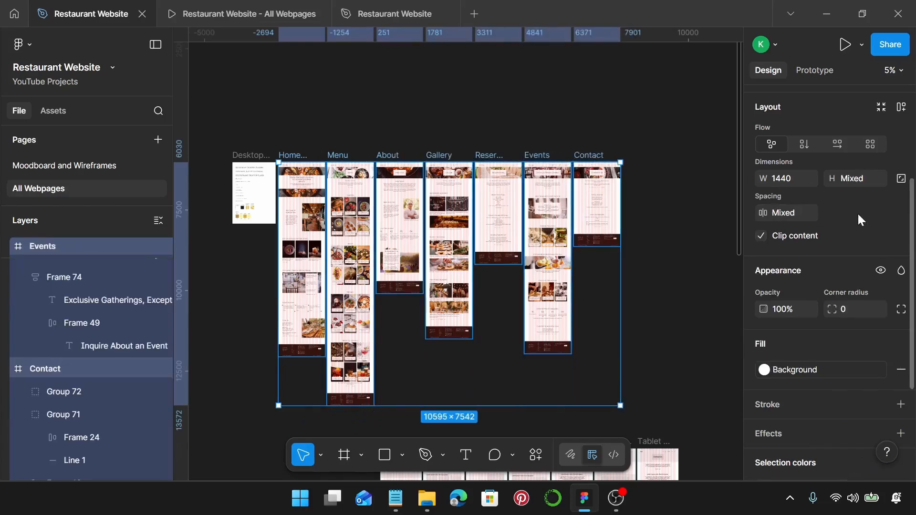
pyautogui.scroll(-3, 857, 221)
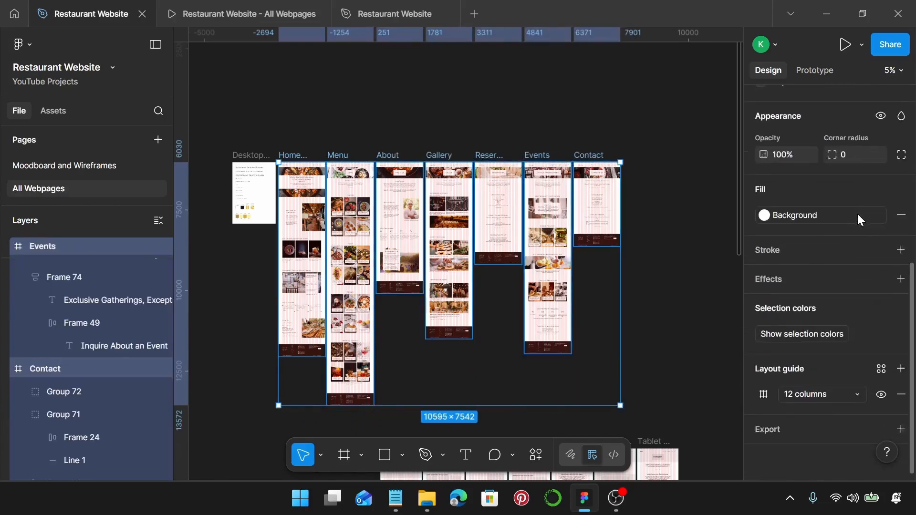
pyautogui.click(840, 339)
pyautogui.click(811, 309)
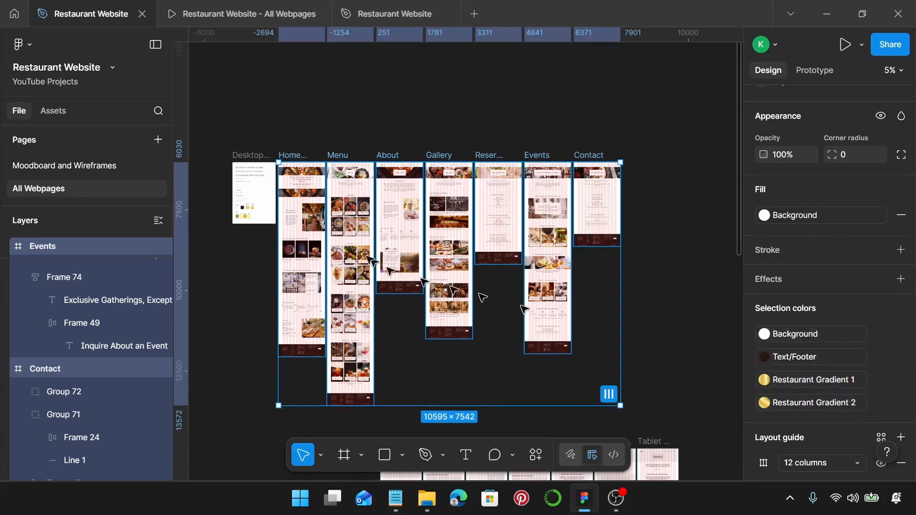
# Step: Clear the selection and review the full row of desktop pages, from the style guide to Contact
pyautogui.scroll(1, 286, 159)
pyautogui.click(438, 124)
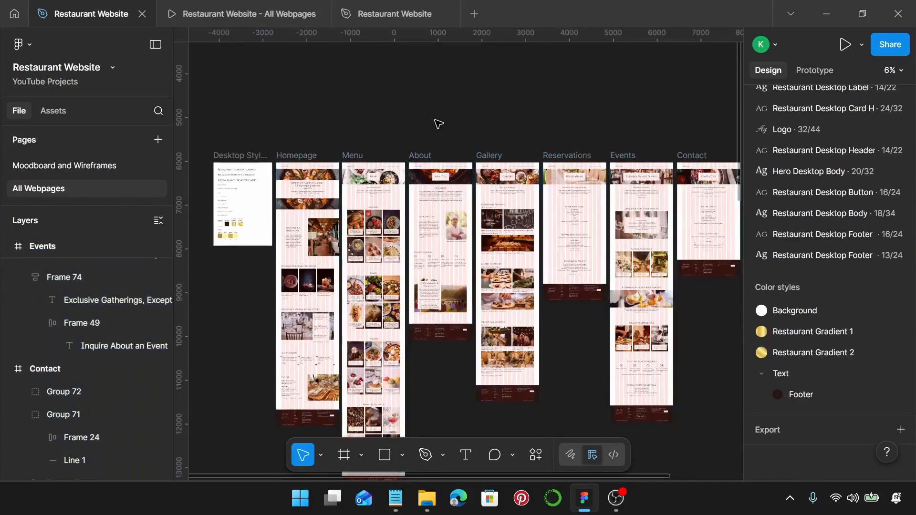
pyautogui.scroll(-1, 438, 124)
pyautogui.scroll(1, 438, 124)
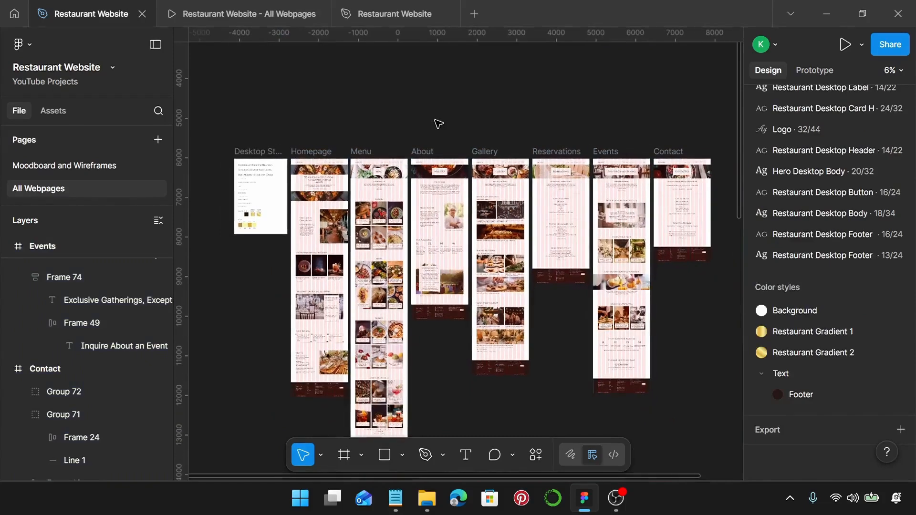